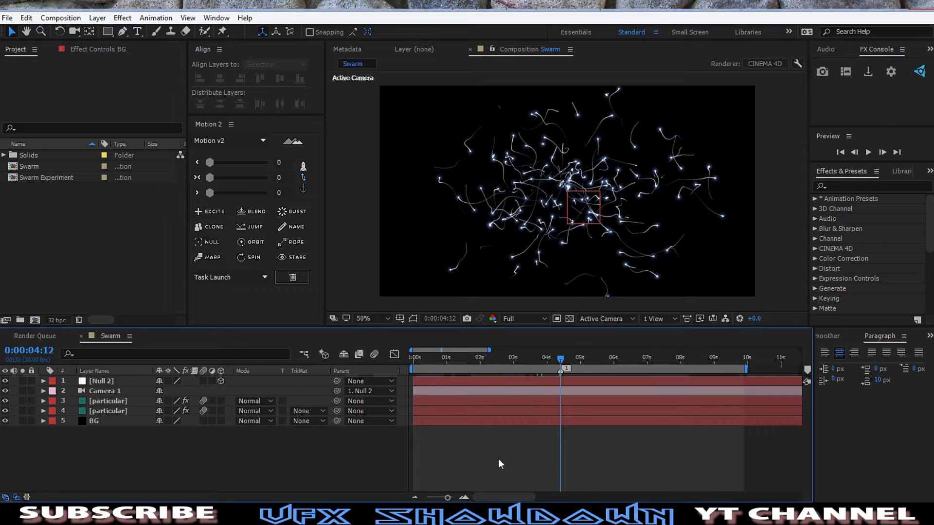
# Step: Play the rendered particle swarm video in QuickTime, then pause it and close the player
pyautogui.click(564, 359)
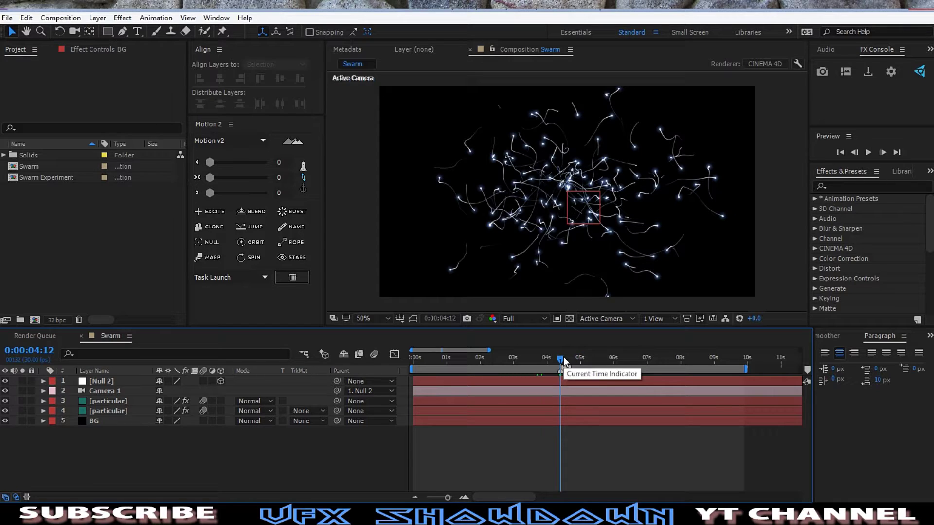
pyautogui.press('KP_Multiply')
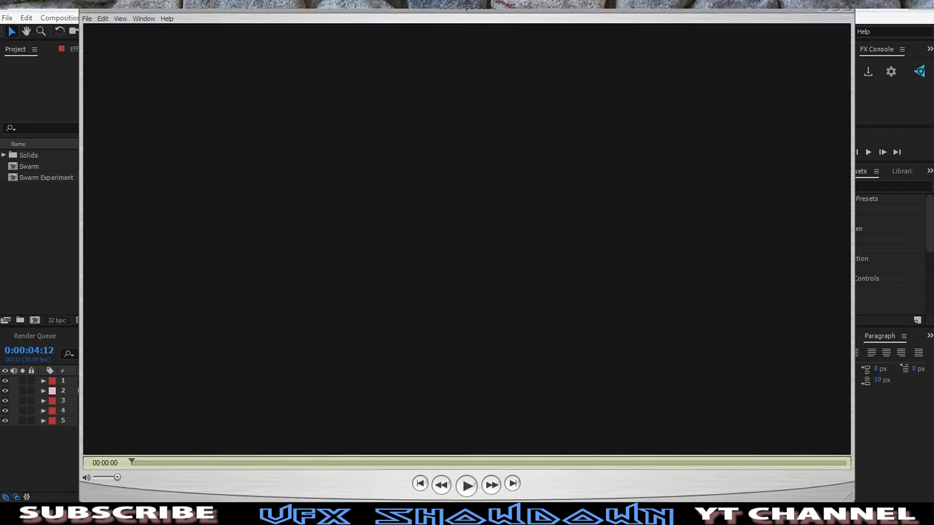
pyautogui.click(467, 485)
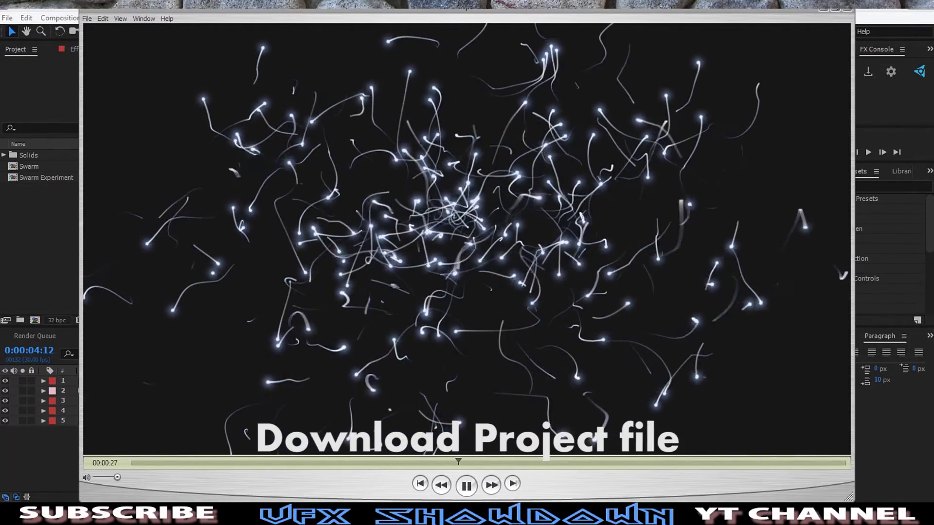
pyautogui.click(466, 485)
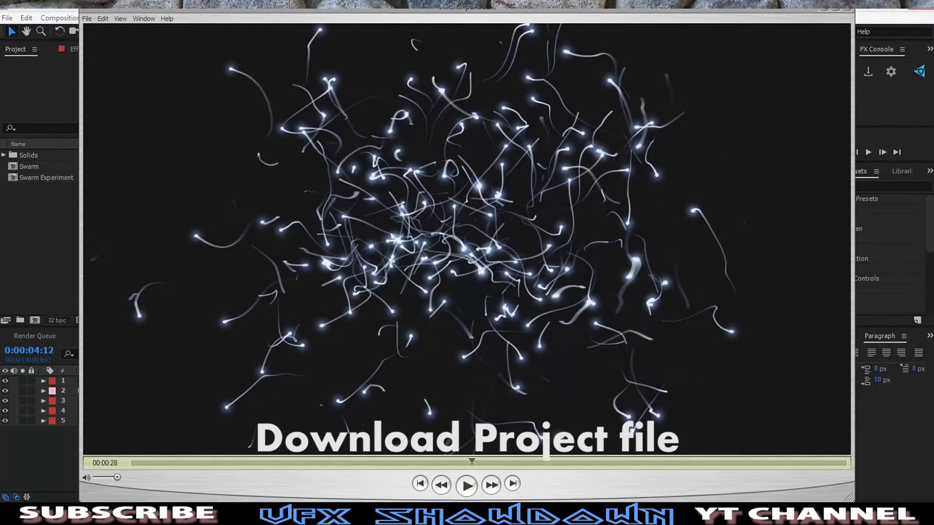
pyautogui.click(847, 9)
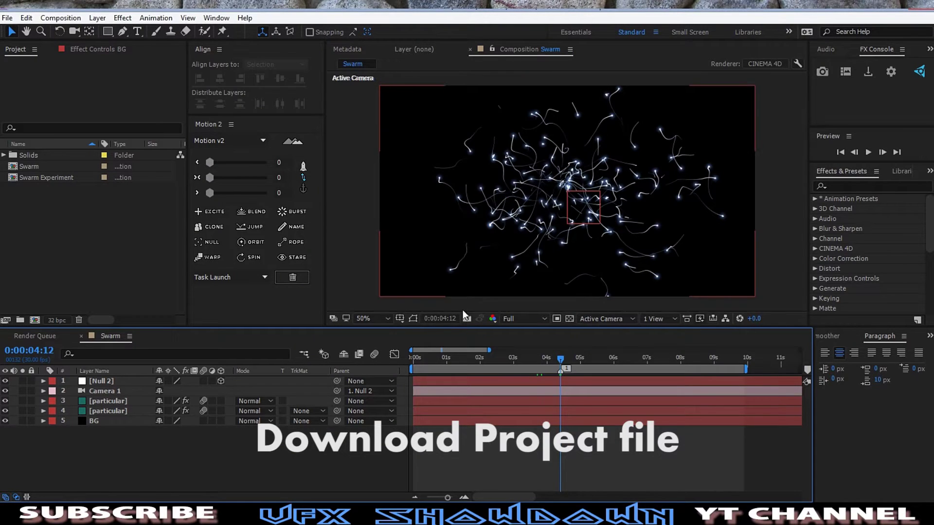
# Step: Click through the particular, Camera 1 and Null 2 layers, leaving no layer selected
pyautogui.moveTo(105, 445); pyautogui.dragTo(128, 402)
pyautogui.click(128, 400)
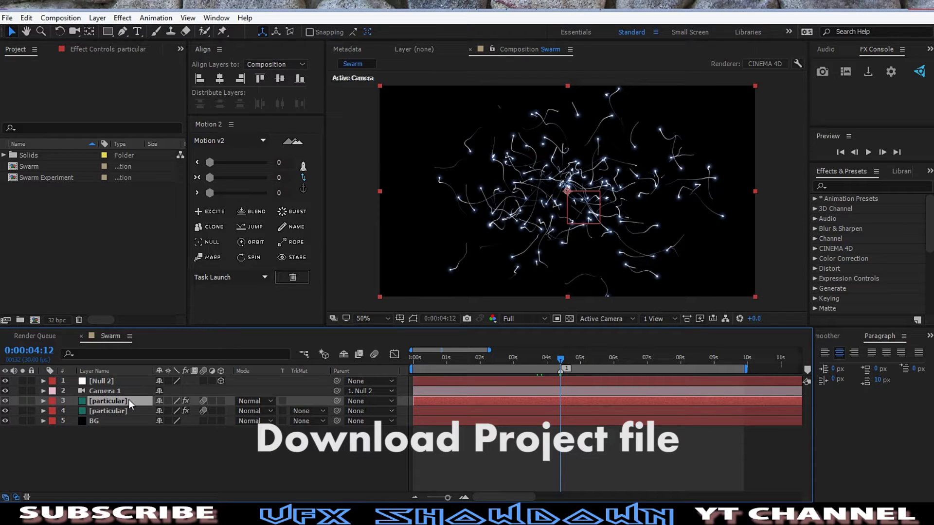
pyautogui.click(128, 408)
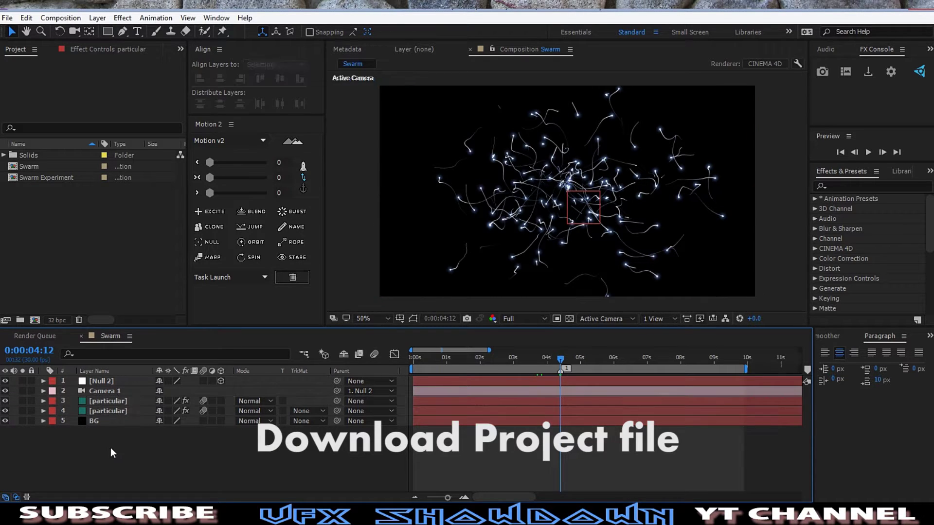
pyautogui.moveTo(110, 447)
pyautogui.mouseDown()
pyautogui.moveTo(111, 424)
pyautogui.moveTo(97, 443)
pyautogui.mouseUp()
pyautogui.click(123, 391)
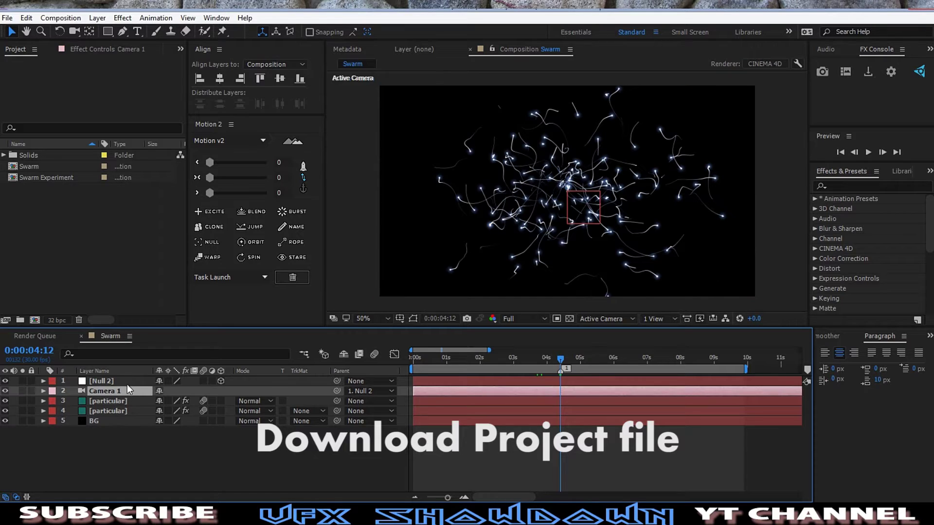
pyautogui.click(130, 378)
pyautogui.click(142, 455)
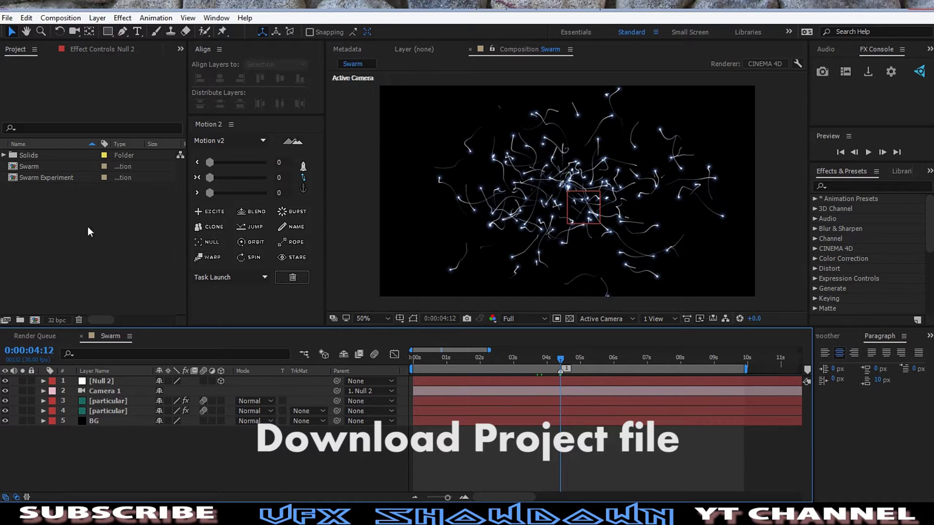
# Step: Start a new composition from the Project panel and name it swarm
pyautogui.rightClick(47, 214)
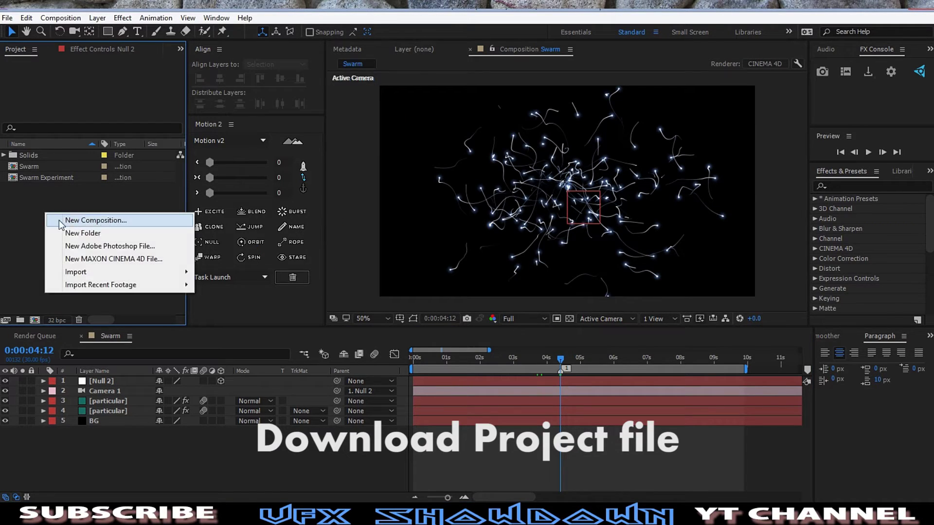
pyautogui.click(118, 219)
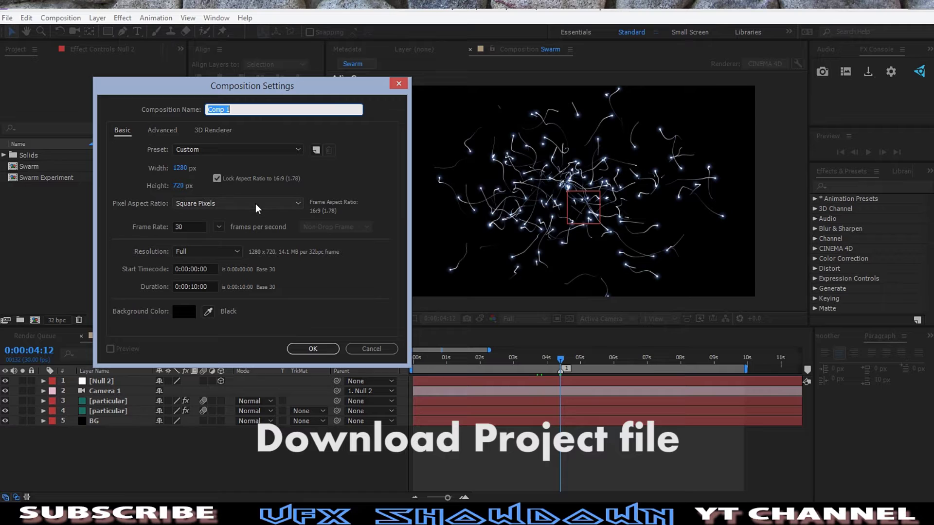
pyautogui.write('sa')
pyautogui.write('warm')
# Step: Confirm the swarm composition and add a black solid, Black Solid 2
pyautogui.press('Return')
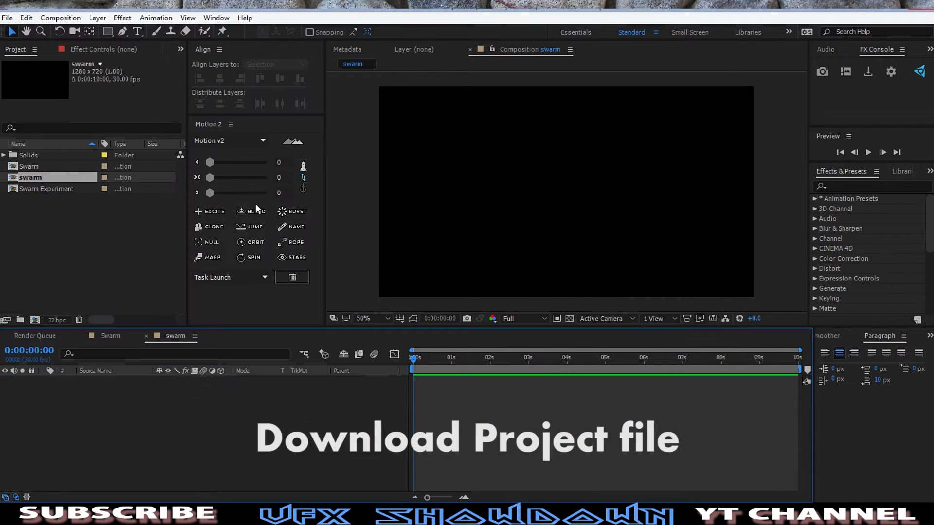
pyautogui.moveTo(413, 327); pyautogui.dragTo(415, 346)
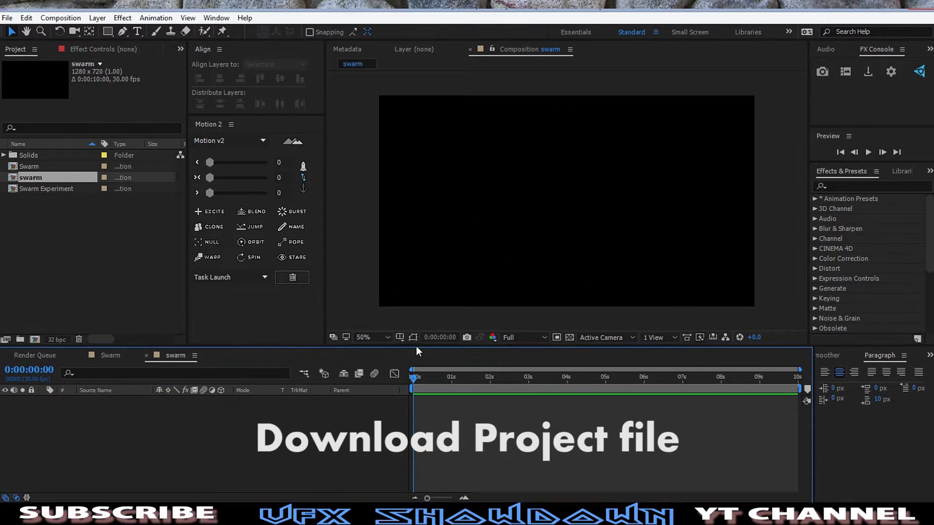
pyautogui.rightClick(282, 418)
pyautogui.moveTo(360, 306)
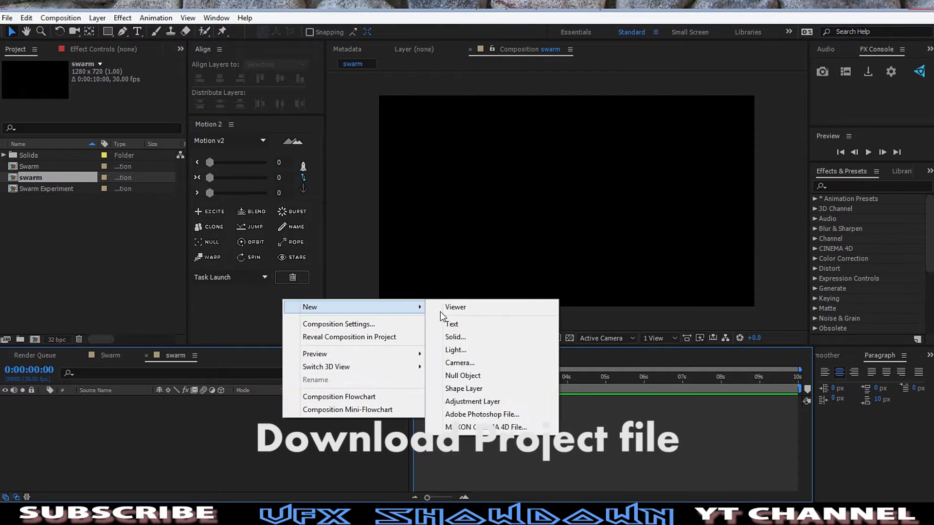
pyautogui.click(458, 335)
pyautogui.click(349, 313)
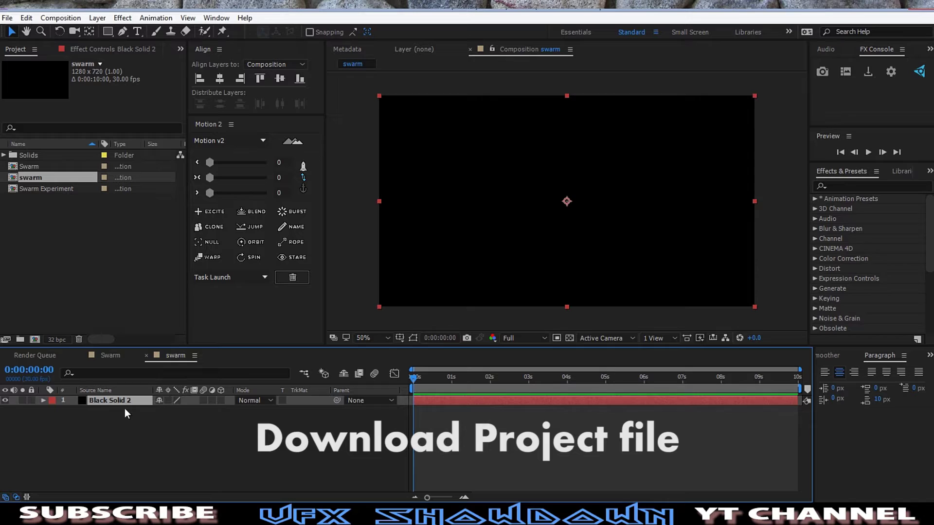
# Step: Add a second black solid named part above Black Solid 2
pyautogui.rightClick(176, 430)
pyautogui.moveTo(301, 320)
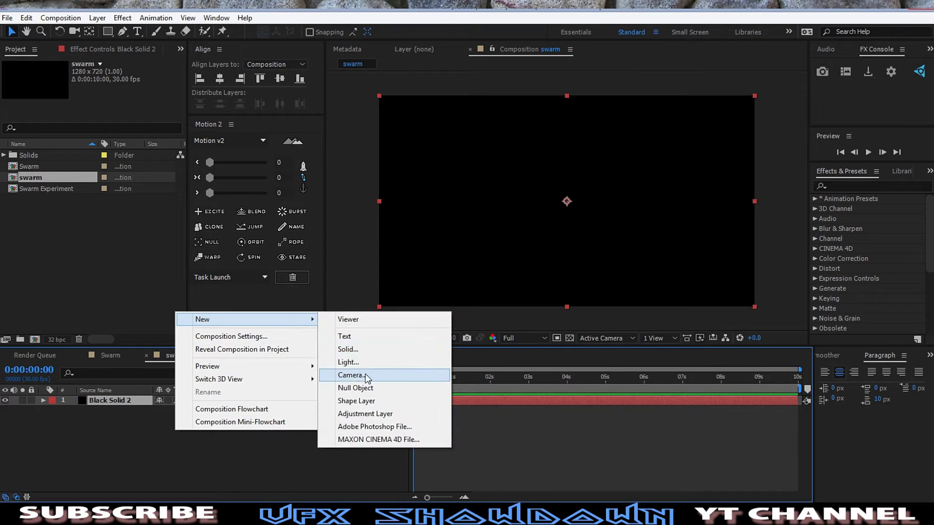
pyautogui.click(357, 354)
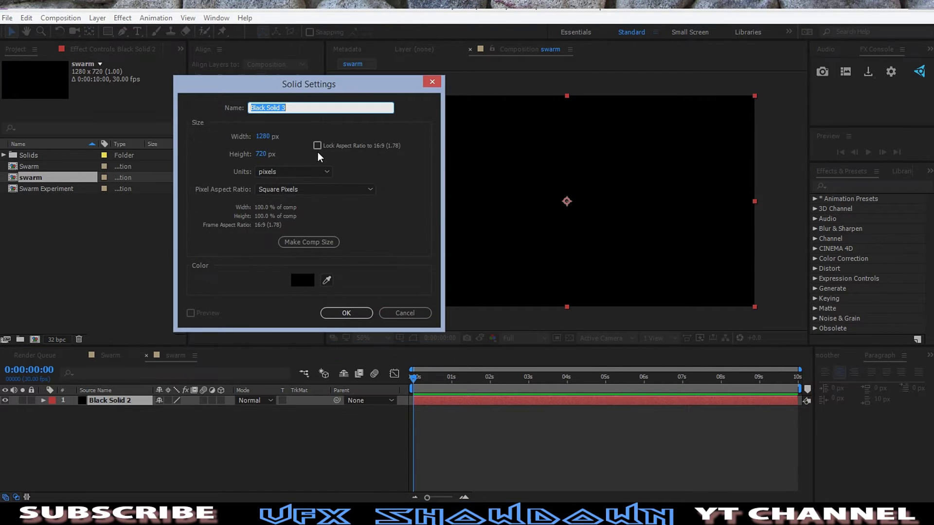
pyautogui.write('part')
pyautogui.press('Return')
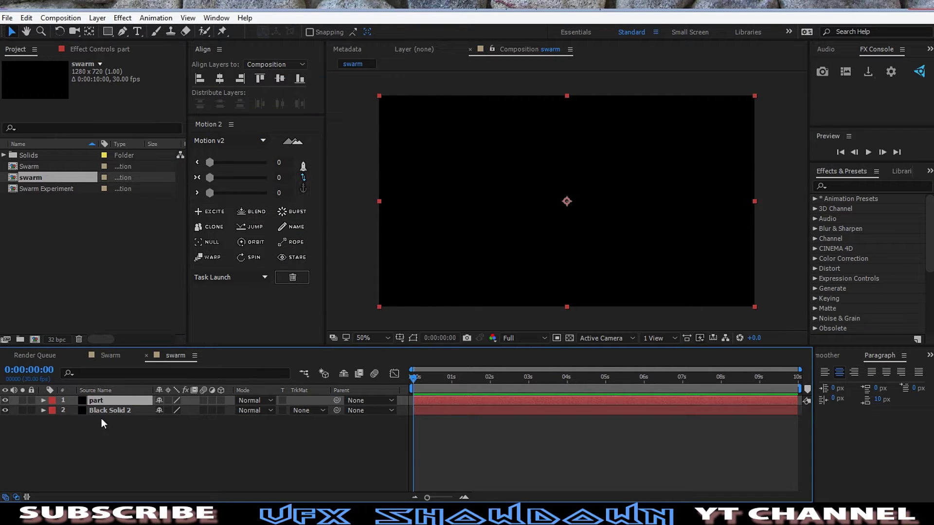
# Step: Find Trapcode Particular in Effects & Presets and apply it to the part layer
pyautogui.click(843, 185)
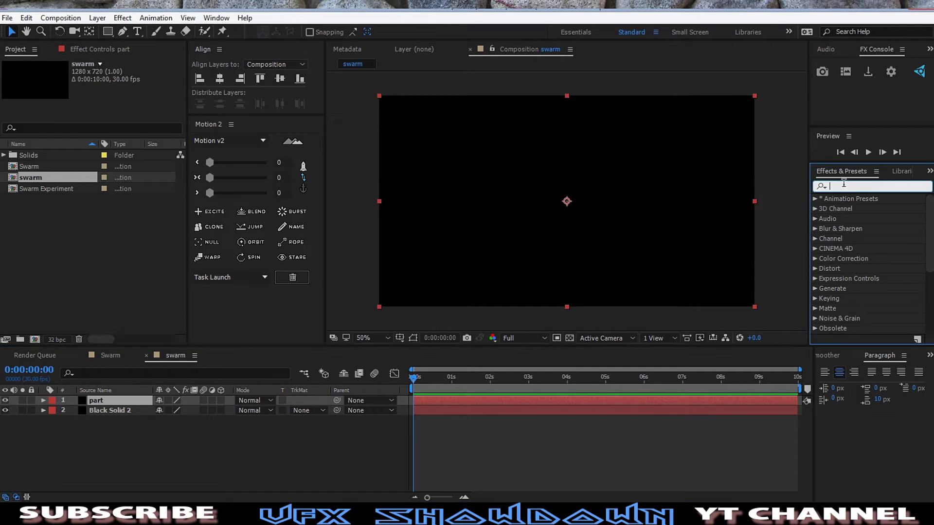
pyautogui.write('p')
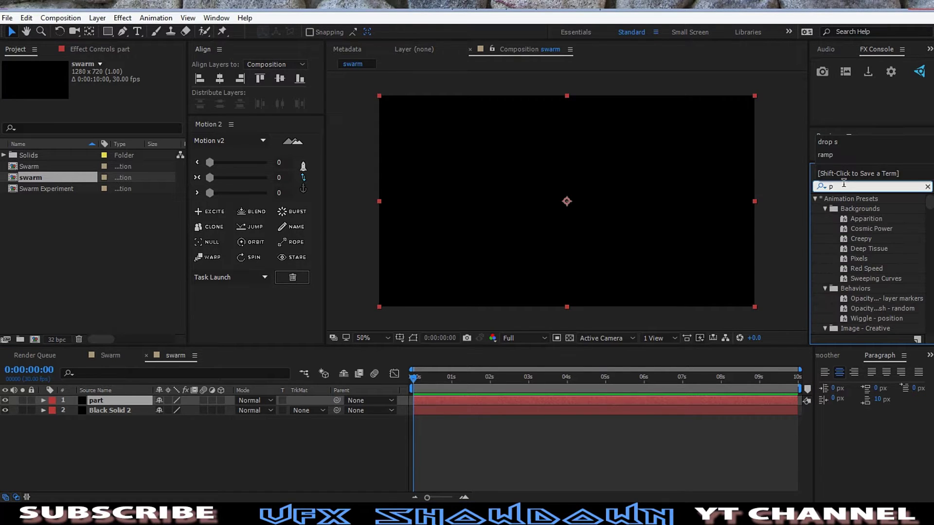
pyautogui.write('art')
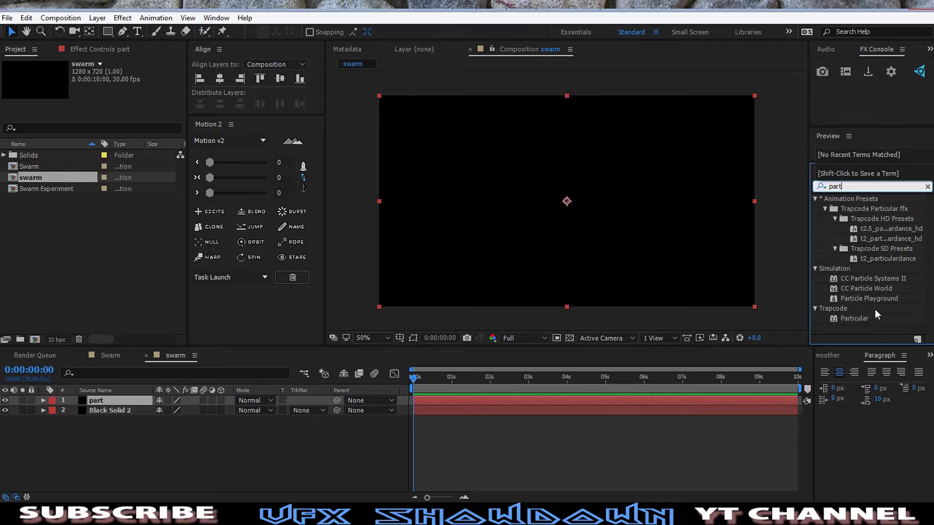
pyautogui.doubleClick(856, 317)
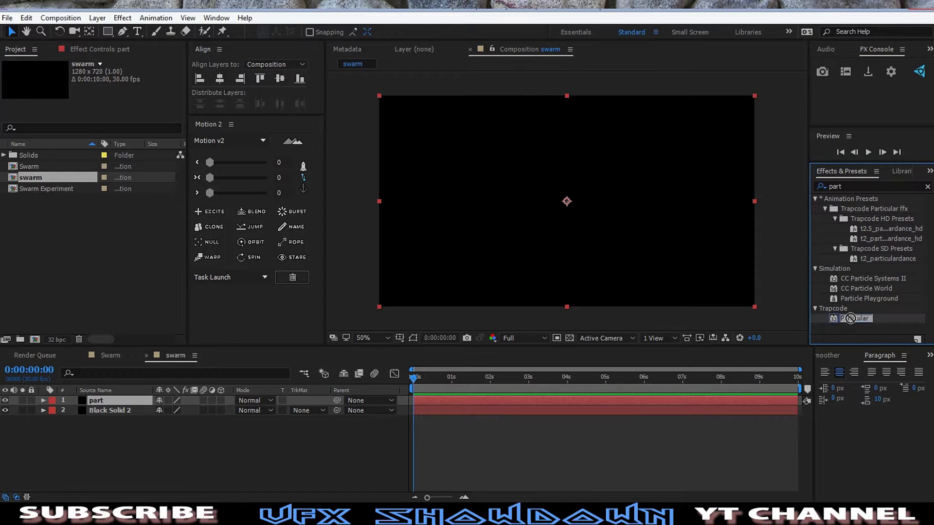
pyautogui.moveTo(849, 318); pyautogui.dragTo(127, 397)
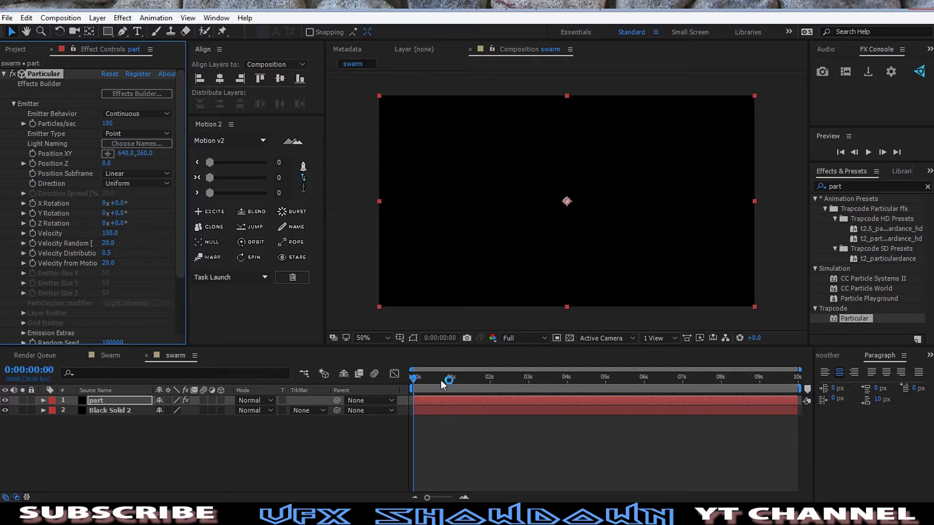
pyautogui.moveTo(443, 384); pyautogui.dragTo(515, 395)
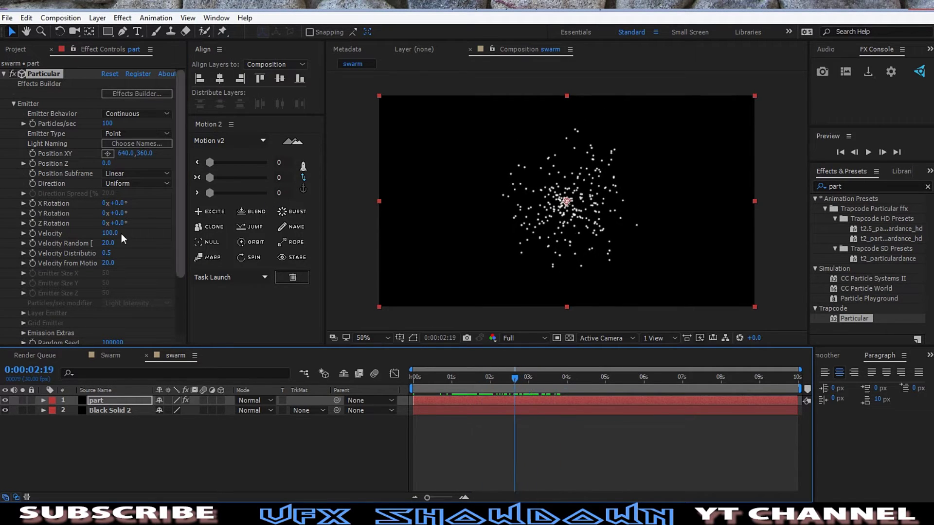
# Step: Set the emitter to 50 Particles/sec with a Sphere emitter type, then show Particle settings
pyautogui.click(107, 123)
pyautogui.write('50')
pyautogui.press('Return')
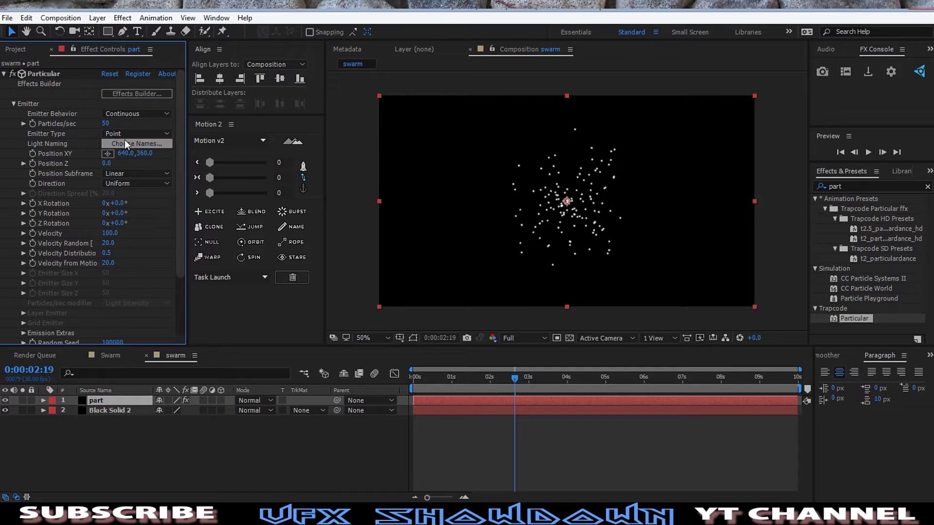
pyautogui.click(136, 133)
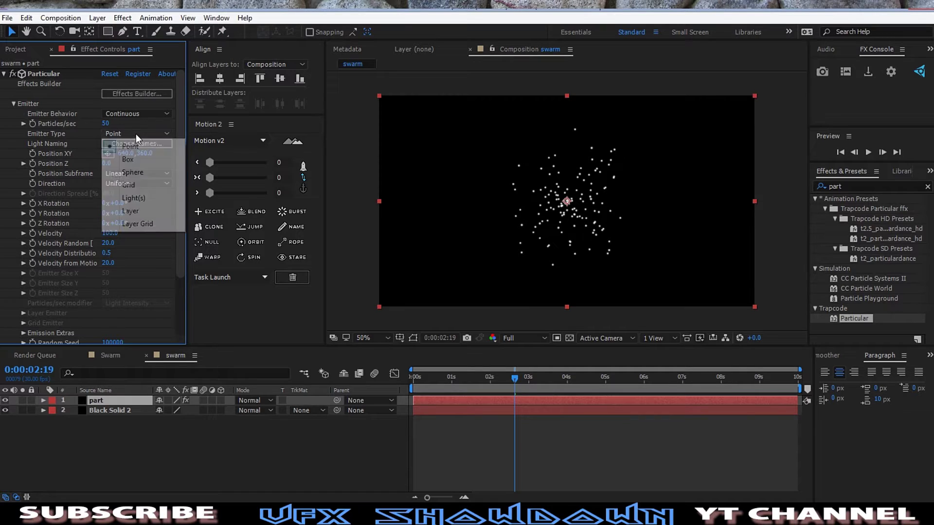
pyautogui.click(132, 172)
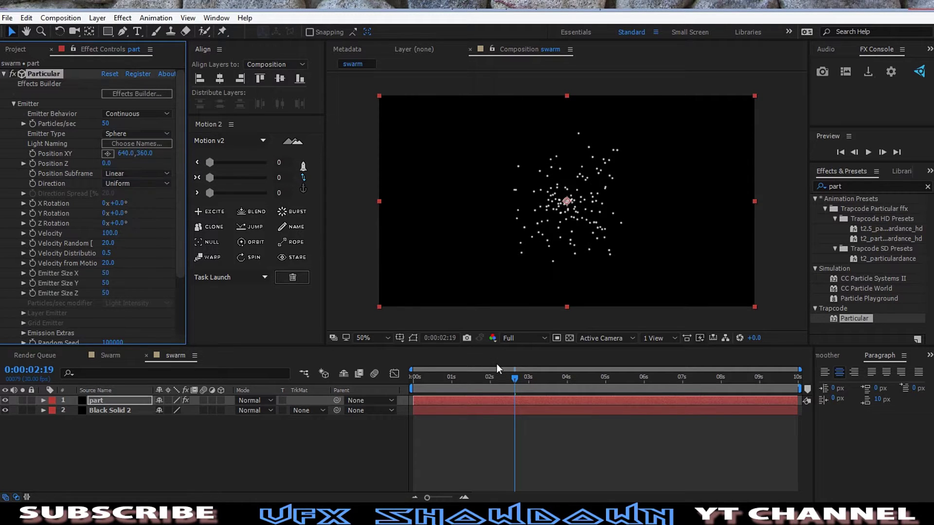
pyautogui.moveTo(514, 378)
pyautogui.mouseDown()
pyautogui.moveTo(652, 386)
pyautogui.moveTo(505, 375)
pyautogui.moveTo(526, 376)
pyautogui.mouseUp()
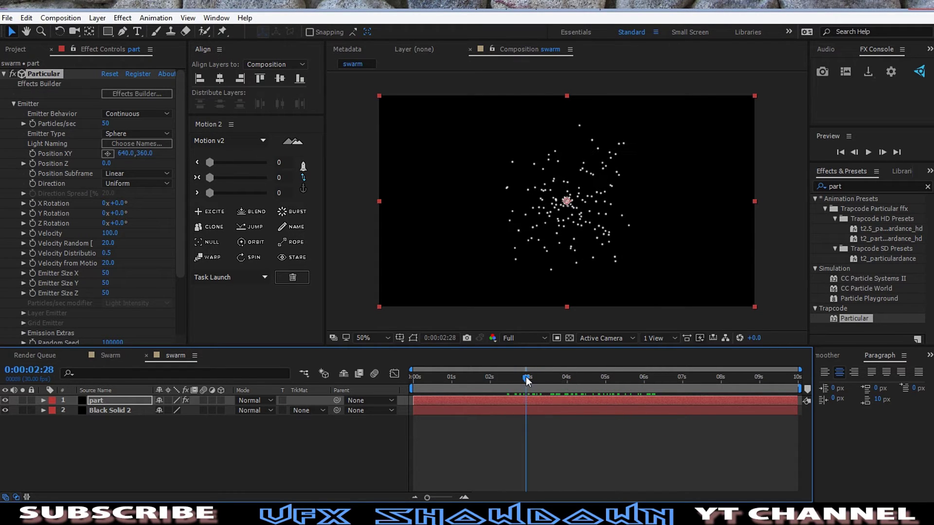
pyautogui.click(14, 103)
pyautogui.click(14, 115)
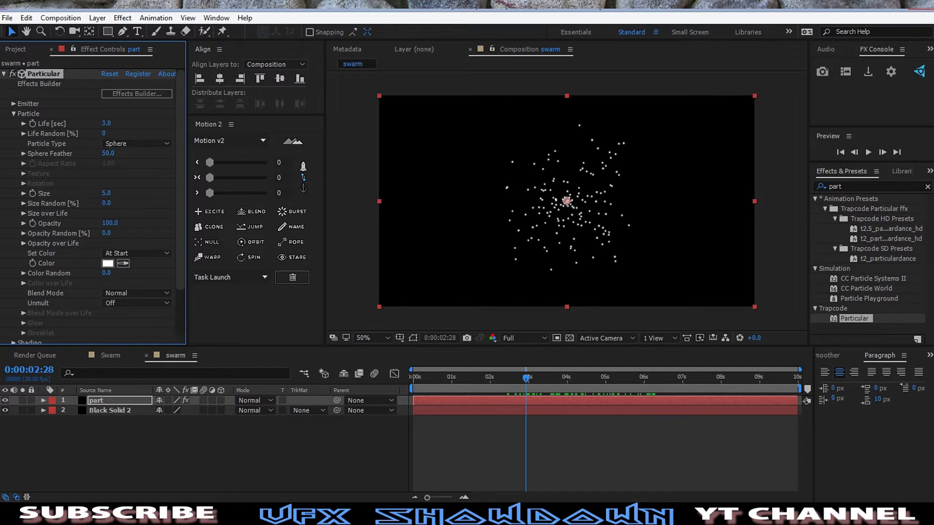
# Step: Set the particle Life Random to 20%
pyautogui.hotkey('alt', 'Tab')
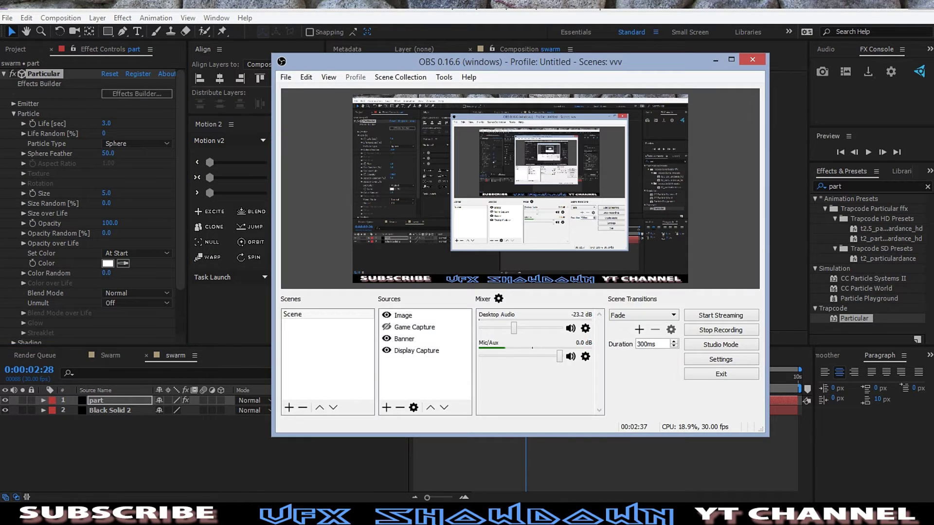
pyautogui.hotkey('alt', 'Tab')
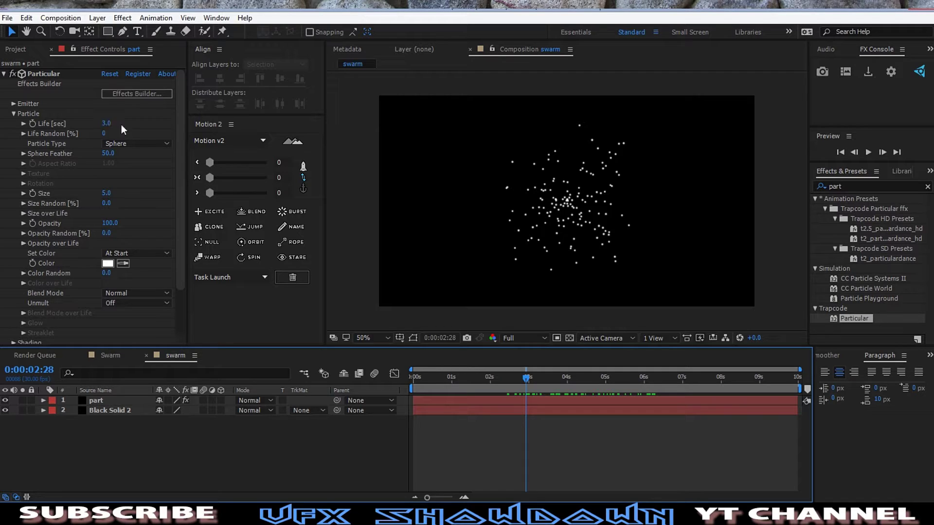
pyautogui.click(141, 136)
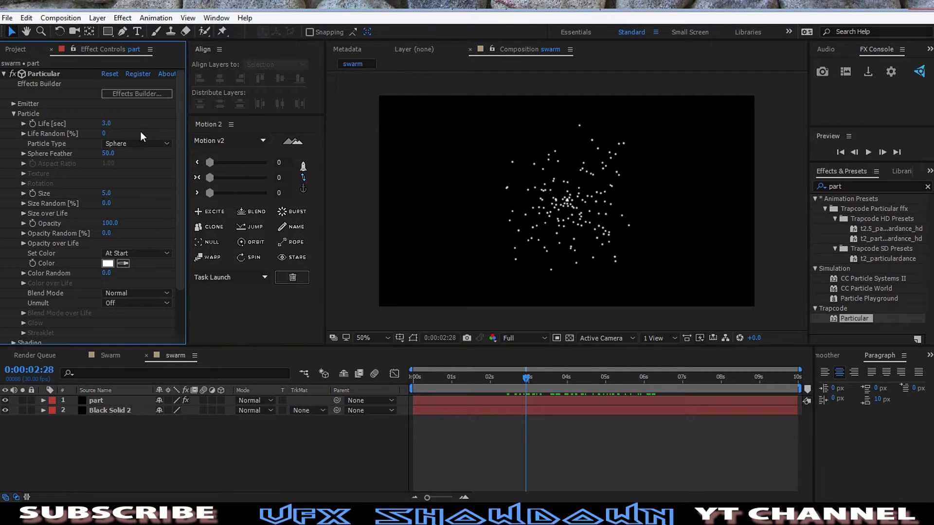
pyautogui.click(105, 135)
pyautogui.write('20')
pyautogui.press('Return')
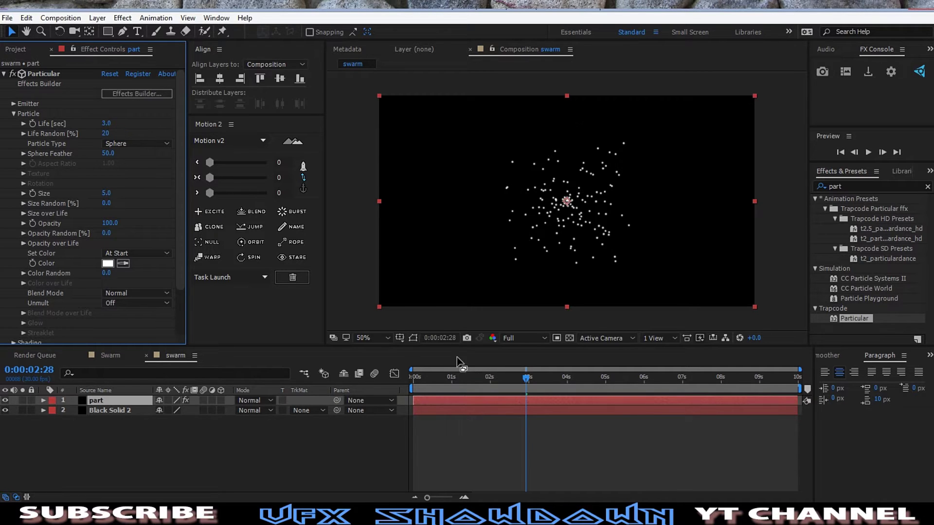
# Step: Try a smaller particle Size, then restore it to 5 and collapse Particle
pyautogui.click(577, 378)
pyautogui.moveTo(576, 381); pyautogui.dragTo(508, 382)
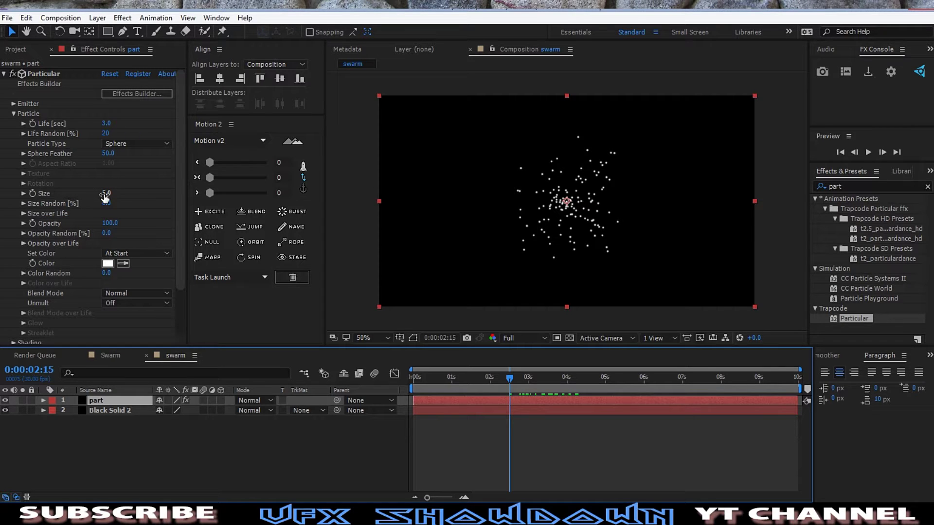
pyautogui.moveTo(104, 196); pyautogui.dragTo(100, 196)
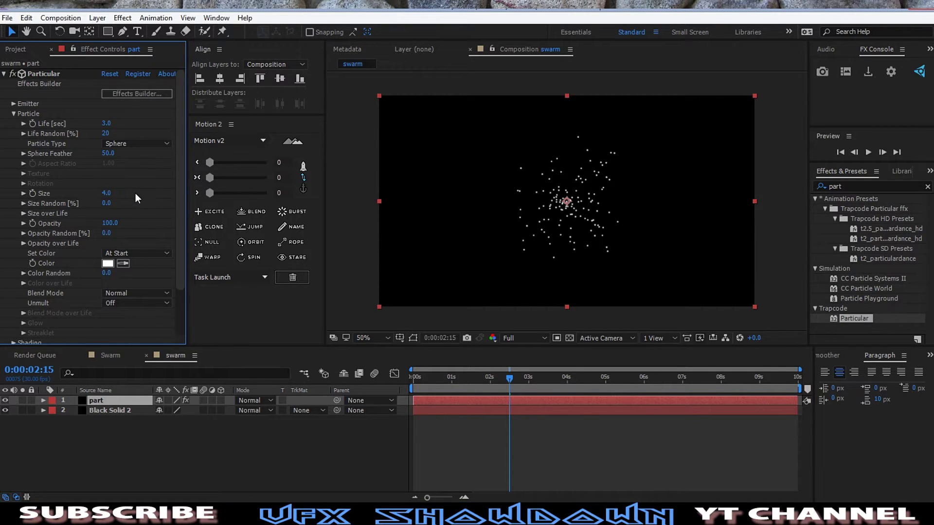
pyautogui.click(108, 194)
pyautogui.write('5')
pyautogui.press('Return')
pyautogui.click(15, 114)
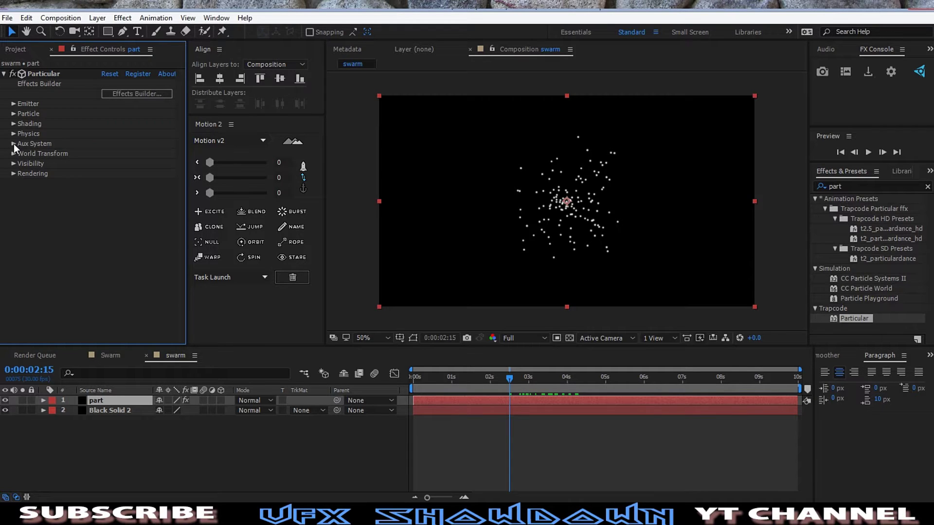
# Step: Open Physics > Air > Turbulence Field and set Affect Position to 70
pyautogui.click(483, 392)
pyautogui.press('pagedown')
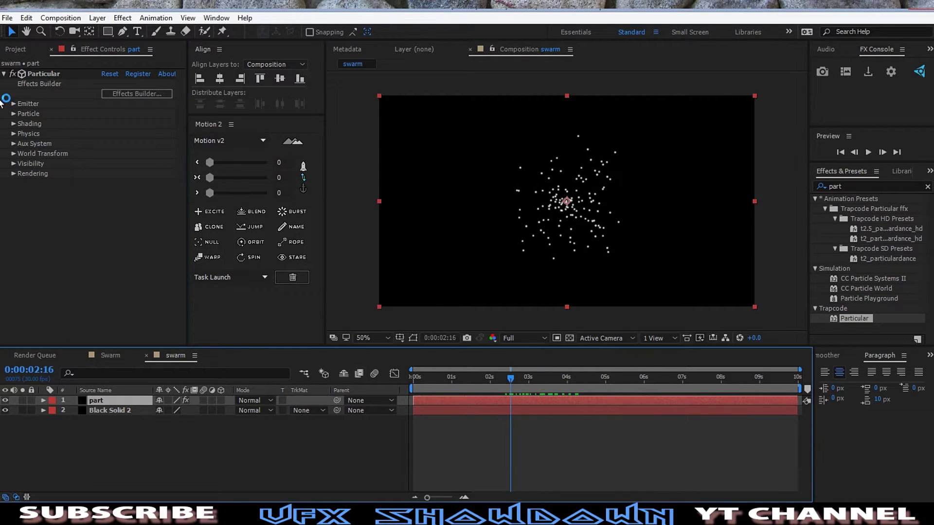
pyautogui.click(14, 134)
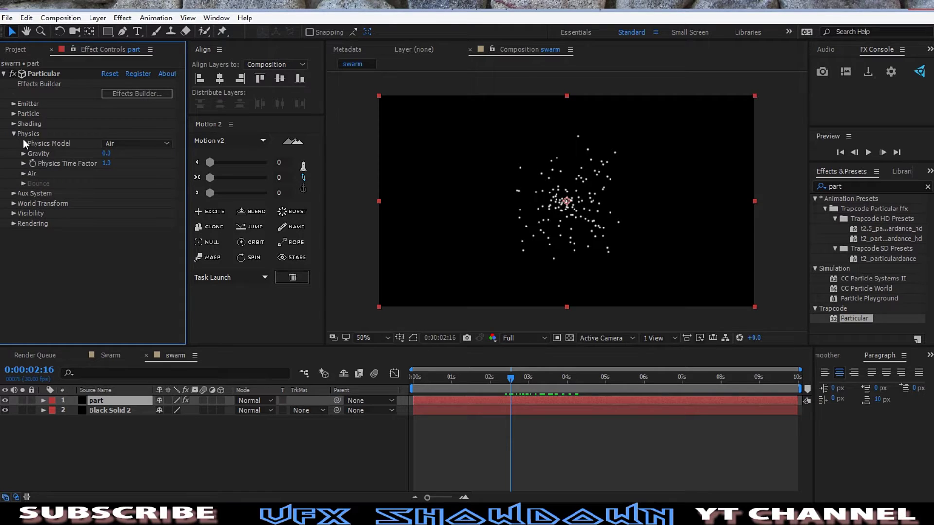
pyautogui.click(23, 173)
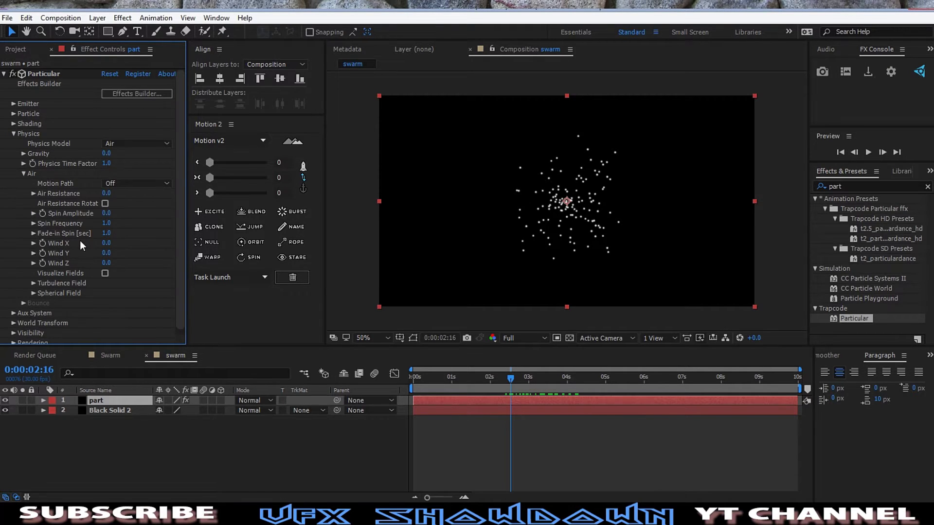
pyautogui.scroll(-1, 79, 240)
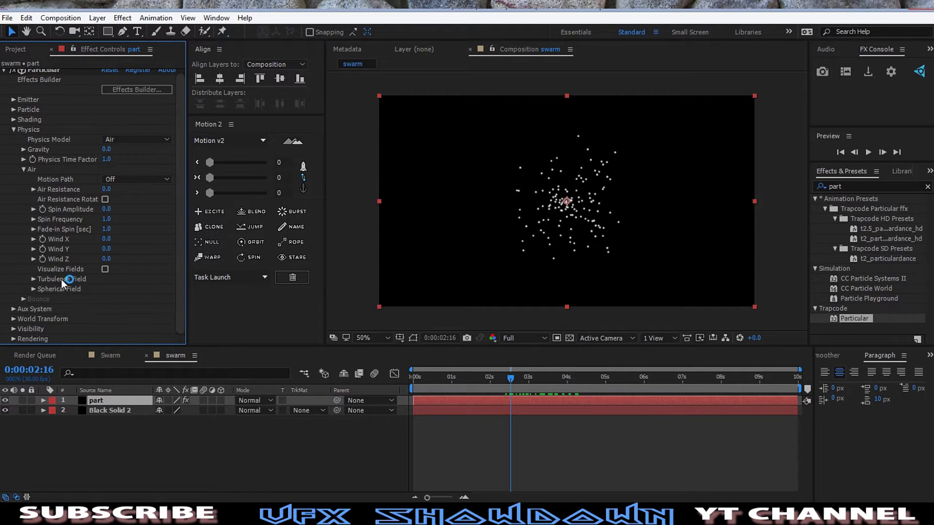
pyautogui.click(33, 279)
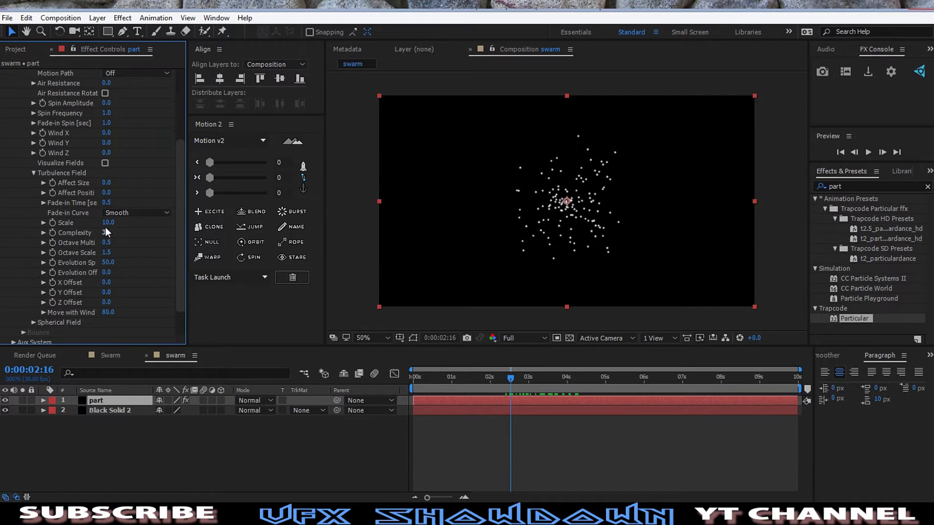
pyautogui.moveTo(103, 196)
pyautogui.mouseDown()
pyautogui.moveTo(122, 196)
pyautogui.moveTo(109, 203)
pyautogui.mouseUp()
pyautogui.click(109, 193)
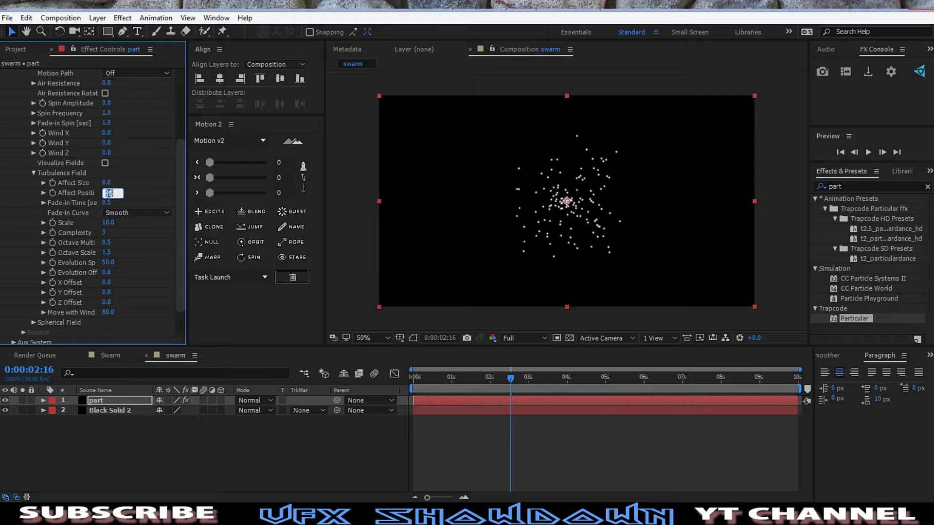
pyautogui.write('70')
pyautogui.press('Return')
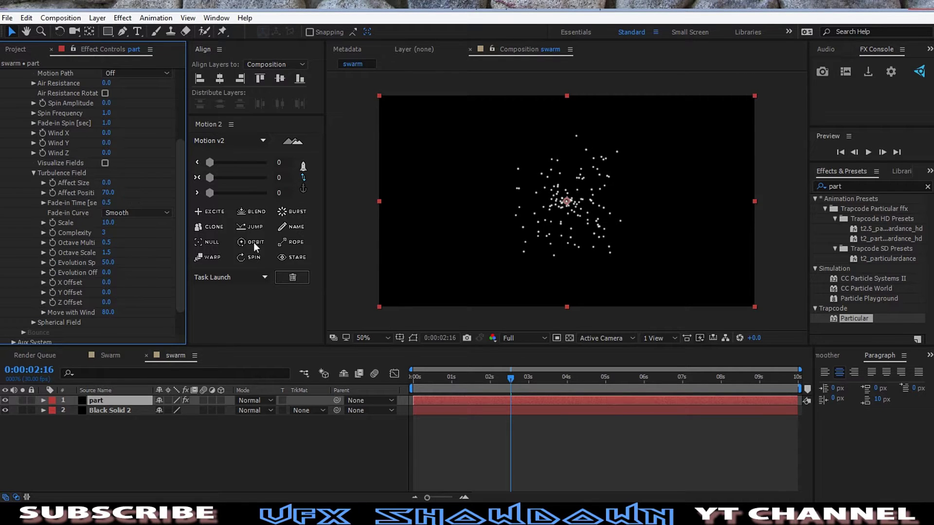
# Step: Set turbulence Affect Size to 3, keeping Fade-in Time at 0.5, and collapse Physics
pyautogui.moveTo(515, 378)
pyautogui.mouseDown()
pyautogui.moveTo(643, 384)
pyautogui.moveTo(529, 377)
pyautogui.mouseUp()
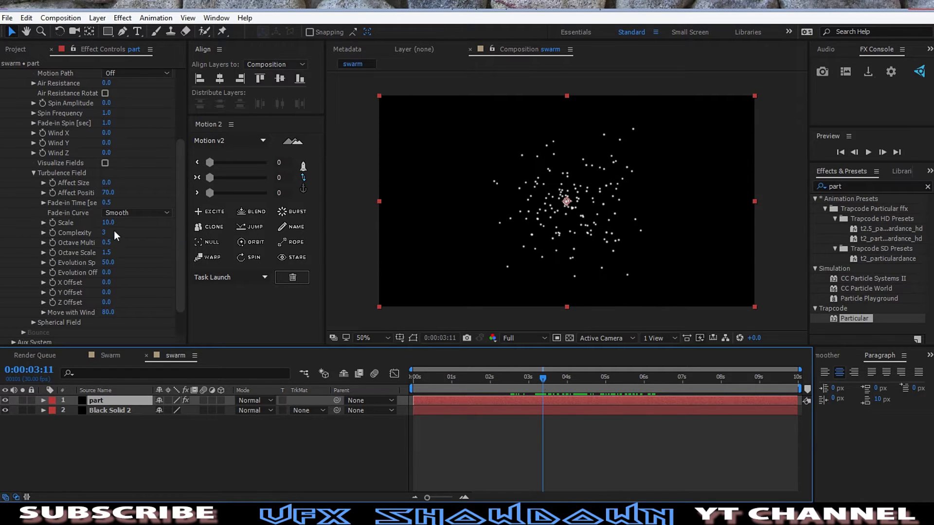
pyautogui.click(107, 204)
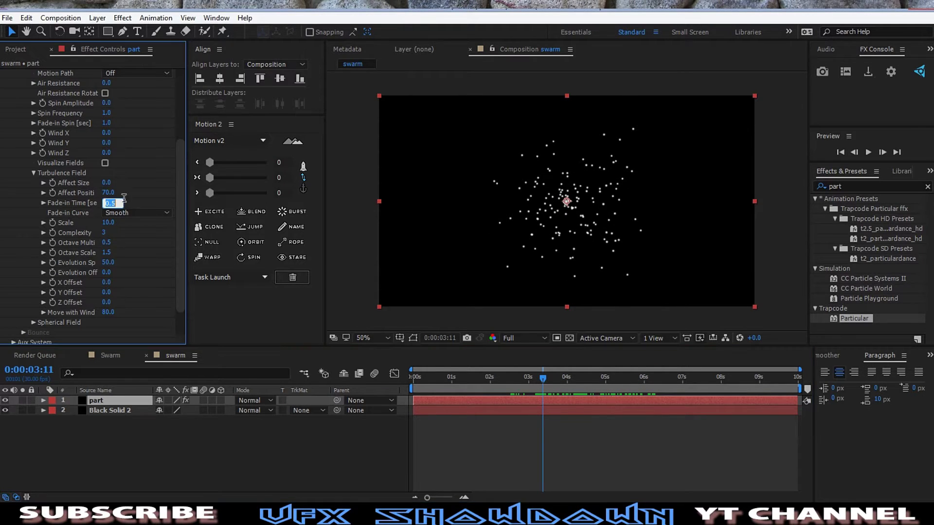
pyautogui.press('Return')
pyautogui.moveTo(105, 184)
pyautogui.mouseDown()
pyautogui.moveTo(119, 190)
pyautogui.moveTo(108, 191)
pyautogui.mouseUp()
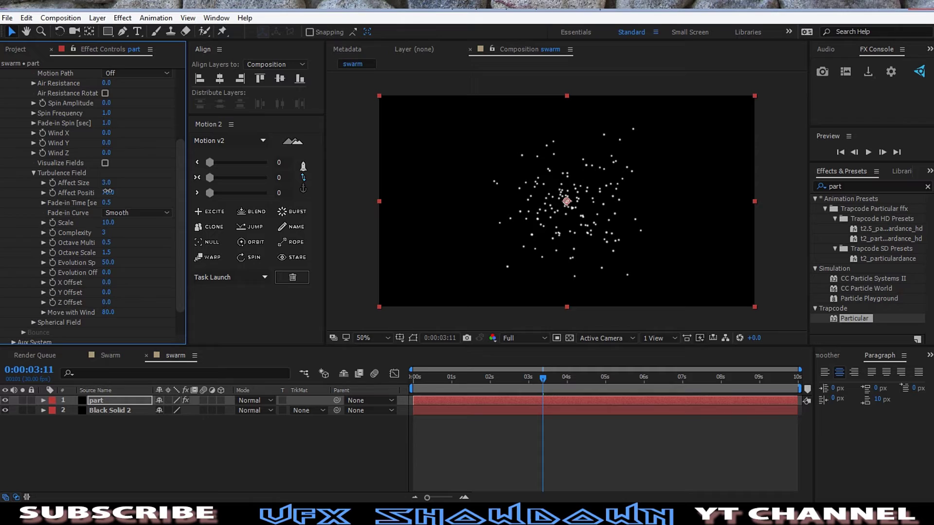
pyautogui.click(532, 384)
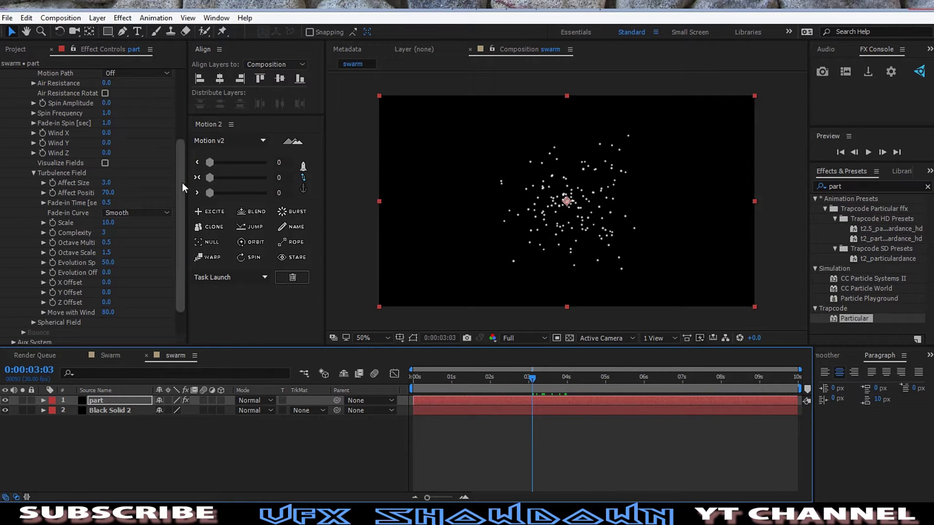
pyautogui.moveTo(182, 183); pyautogui.dragTo(183, 131)
pyautogui.click(15, 106)
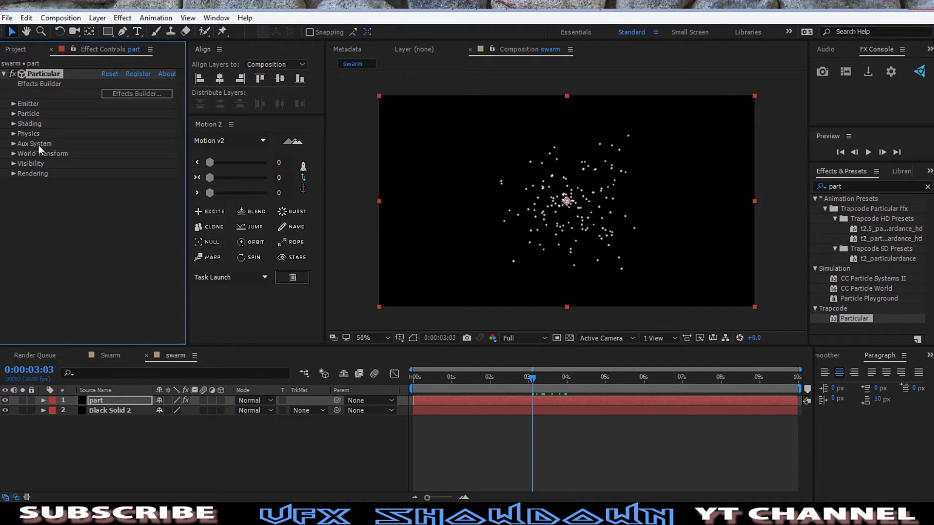
# Step: Set the Aux System Emit to Continuously and check the trails at 100% and 50% zoom
pyautogui.click(13, 143)
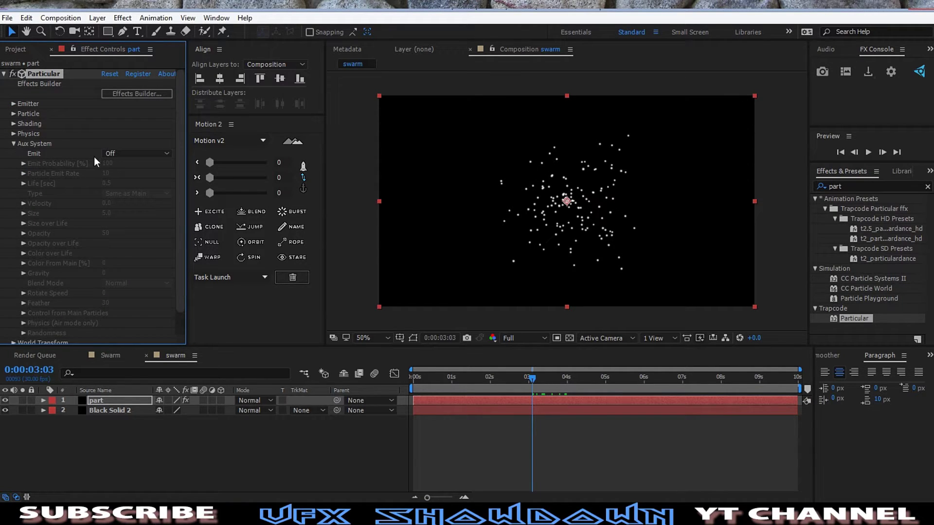
pyautogui.click(125, 153)
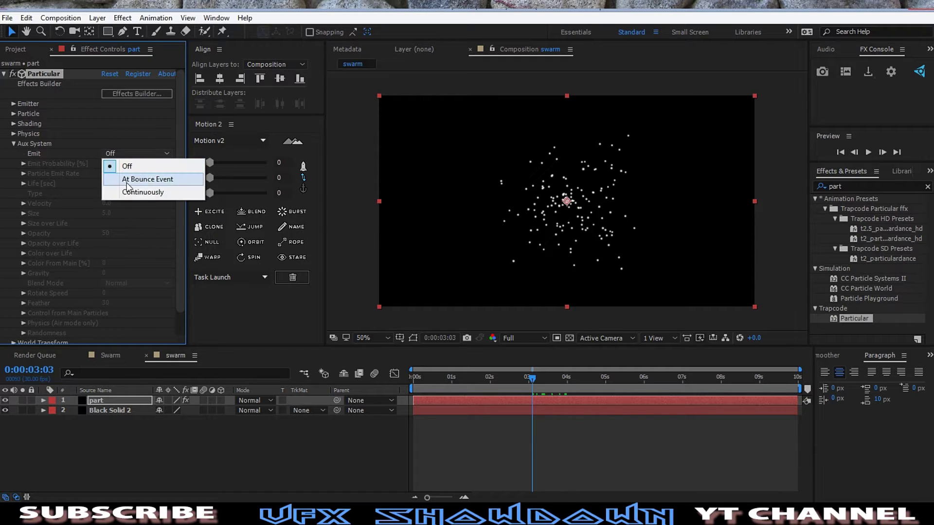
pyautogui.click(141, 192)
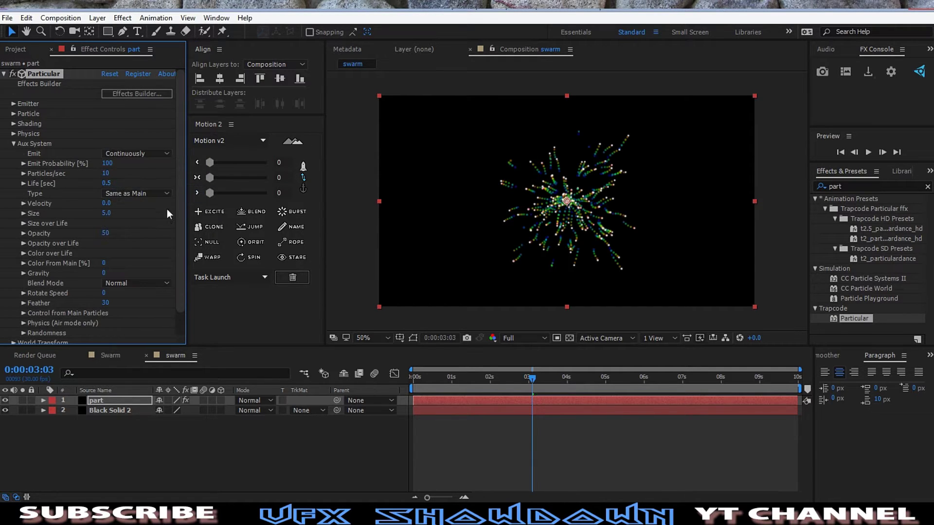
pyautogui.moveTo(536, 380); pyautogui.dragTo(577, 377)
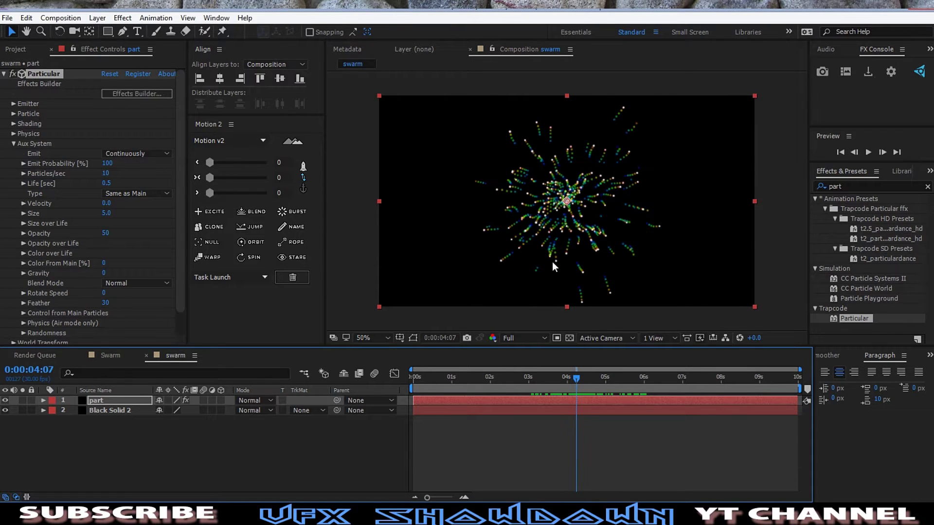
pyautogui.press('.')
pyautogui.press(',')
pyautogui.press('.')
pyautogui.press(',')
# Step: Set the particle Sphere Feather to 0 and view the crisp dots at 100% zoom
pyautogui.click(14, 114)
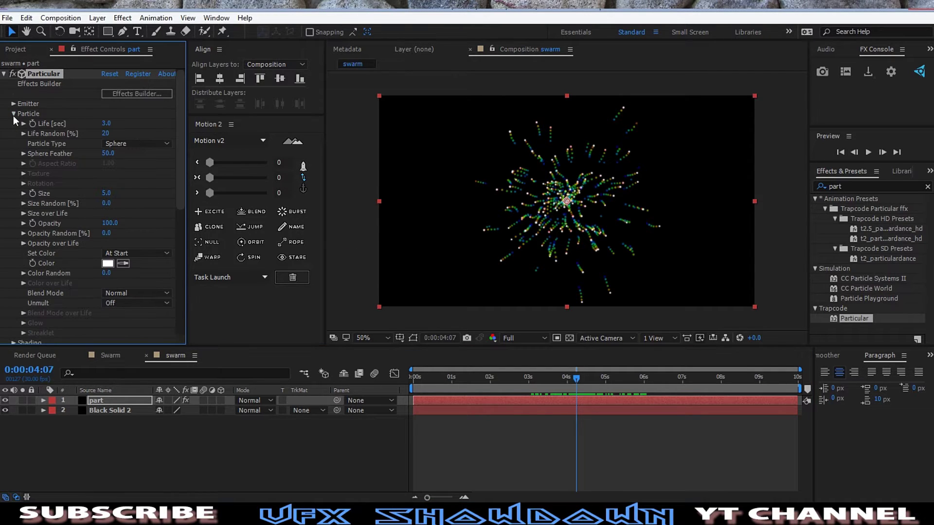
pyautogui.click(107, 153)
pyautogui.write('0')
pyautogui.press('Return')
pyautogui.press('.')
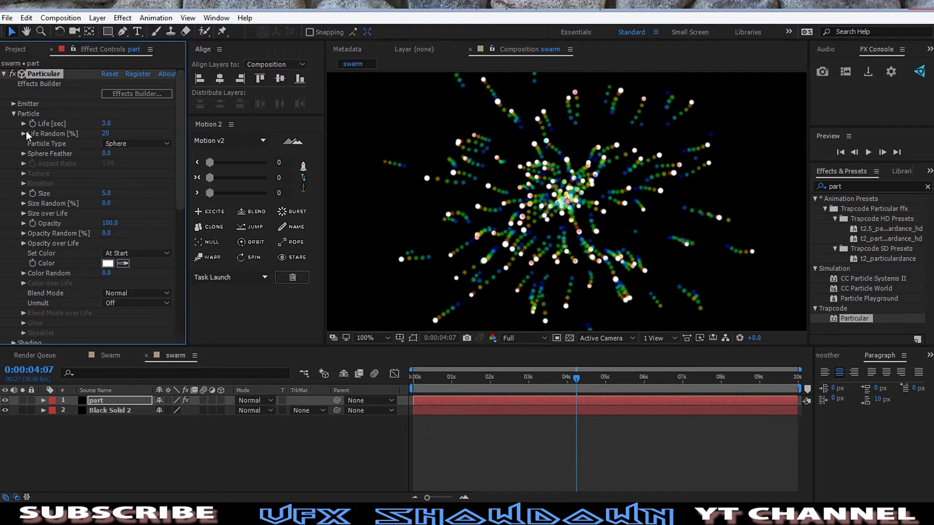
pyautogui.click(14, 114)
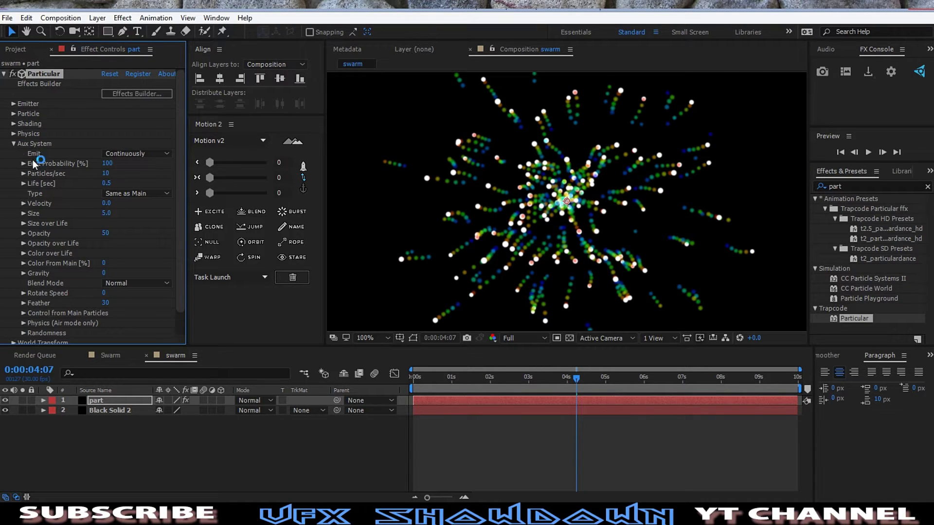
# Step: Open the Aux System settings and experiment with the Emit Probability value
pyautogui.click(13, 114)
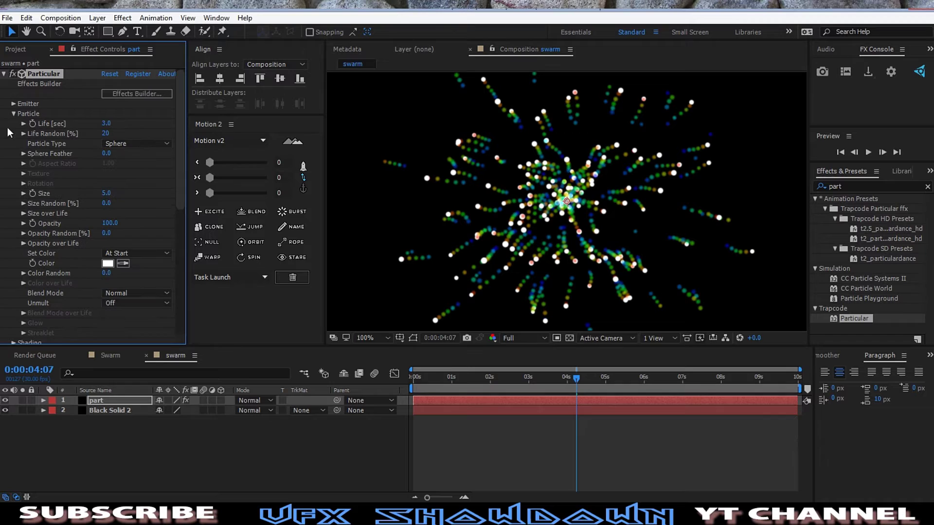
pyautogui.click(13, 102)
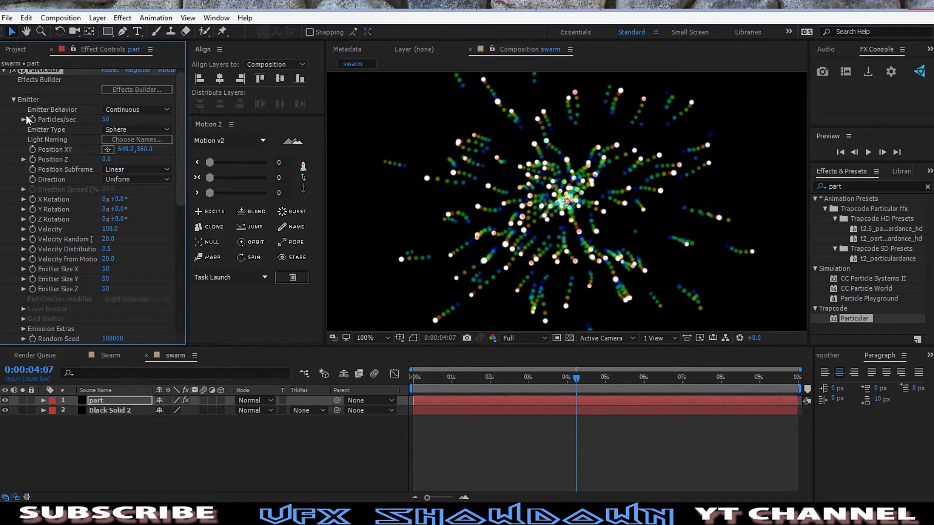
pyautogui.click(12, 99)
pyautogui.click(15, 139)
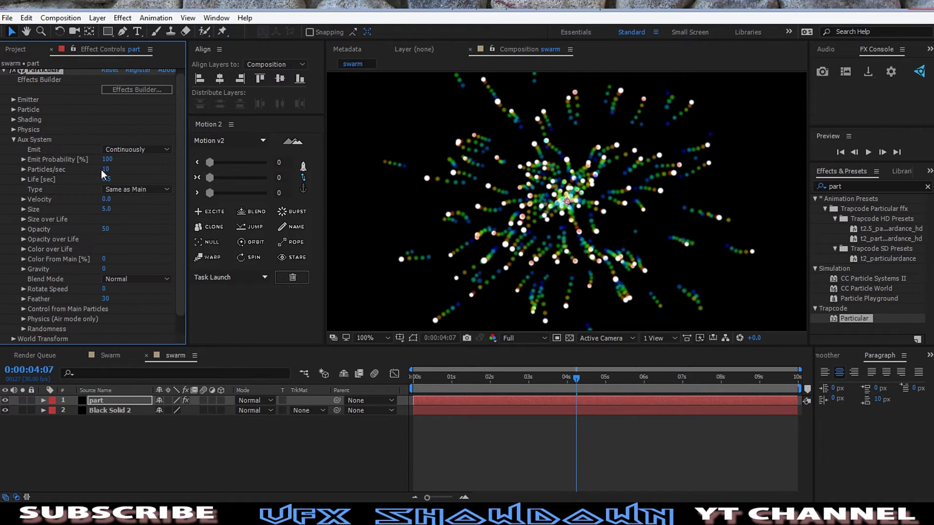
pyautogui.press(',')
pyautogui.press(',')
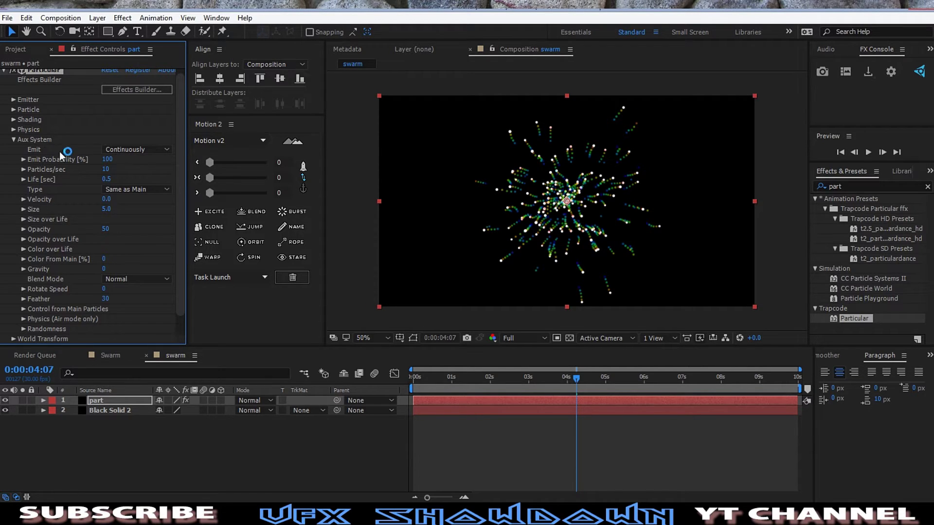
pyautogui.click(106, 159)
pyautogui.write('1000')
pyautogui.press('Return')
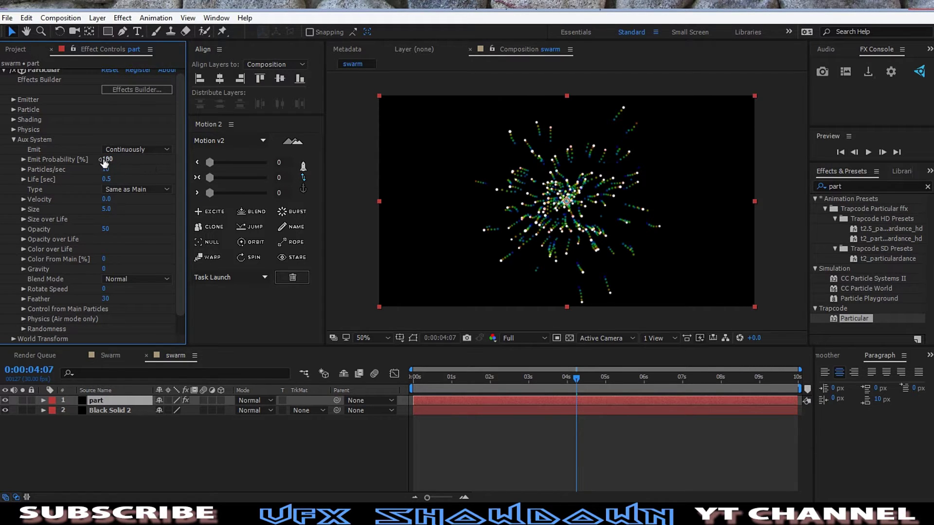
pyautogui.moveTo(107, 160); pyautogui.dragTo(152, 159)
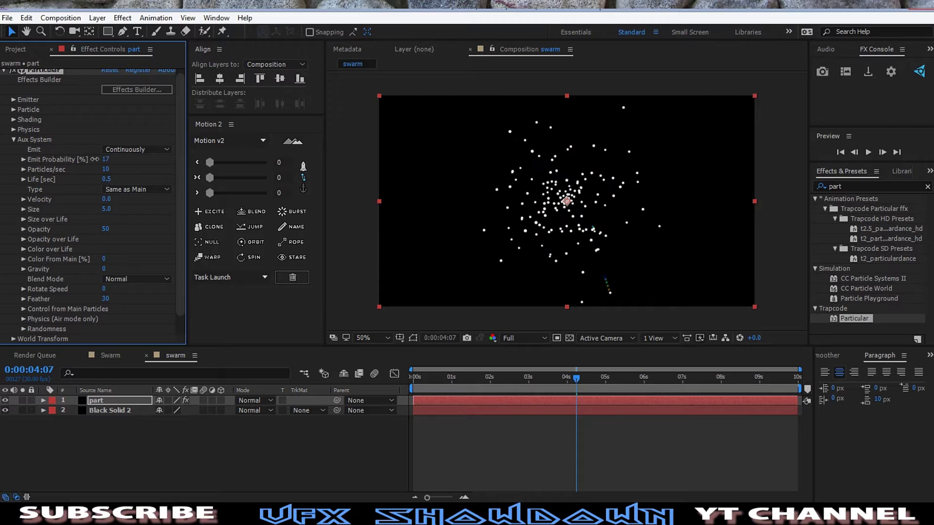
pyautogui.press('/')
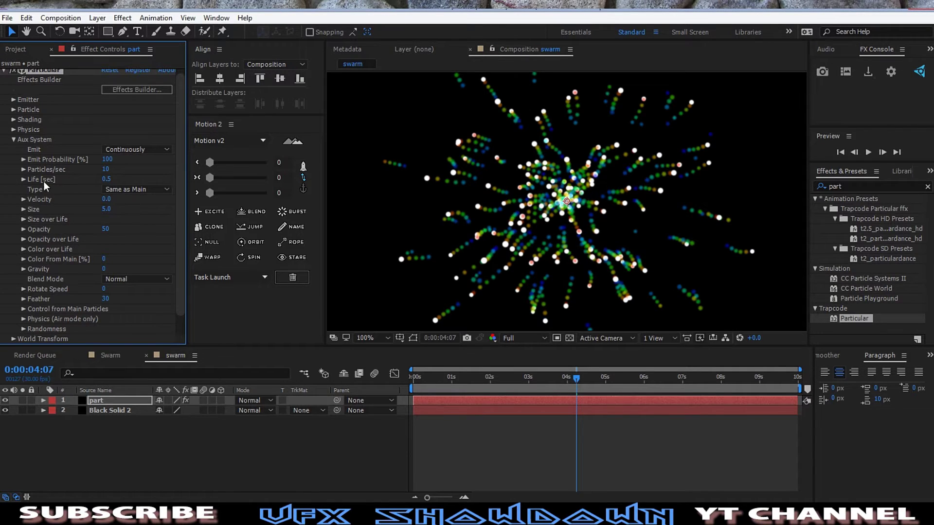
# Step: Set the aux Particles/sec to 100 for denser trails
pyautogui.moveTo(103, 171)
pyautogui.mouseDown()
pyautogui.moveTo(129, 172)
pyautogui.moveTo(116, 172)
pyautogui.mouseUp()
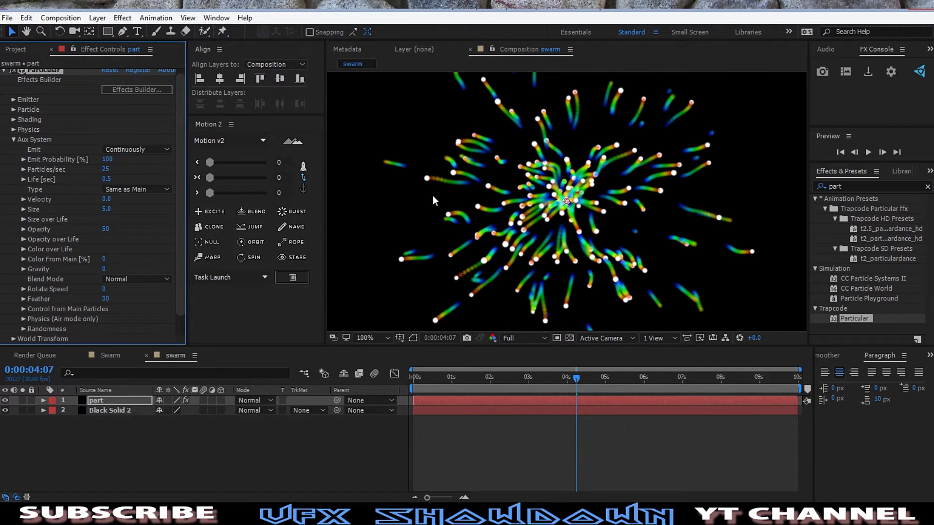
pyautogui.press(',')
pyautogui.press('.')
pyautogui.moveTo(105, 170); pyautogui.dragTo(116, 169)
pyautogui.click(105, 170)
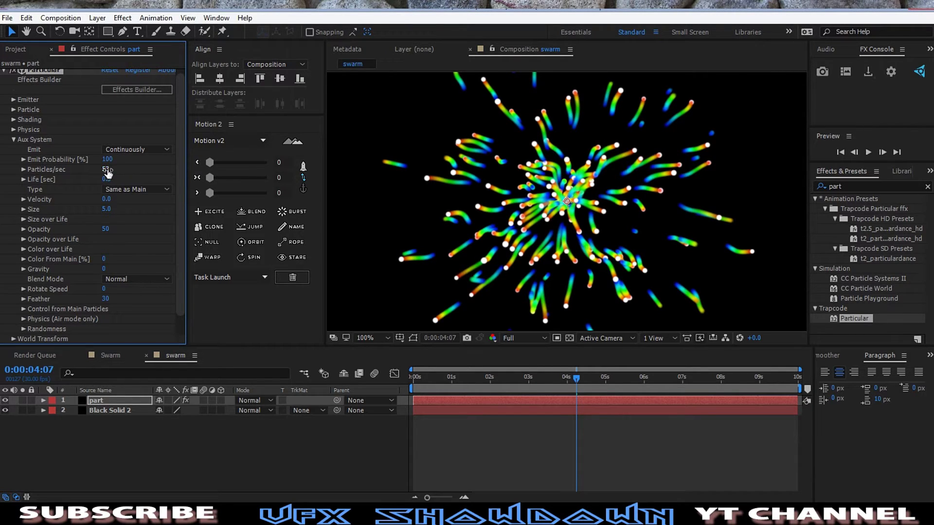
pyautogui.write('100')
pyautogui.press('Return')
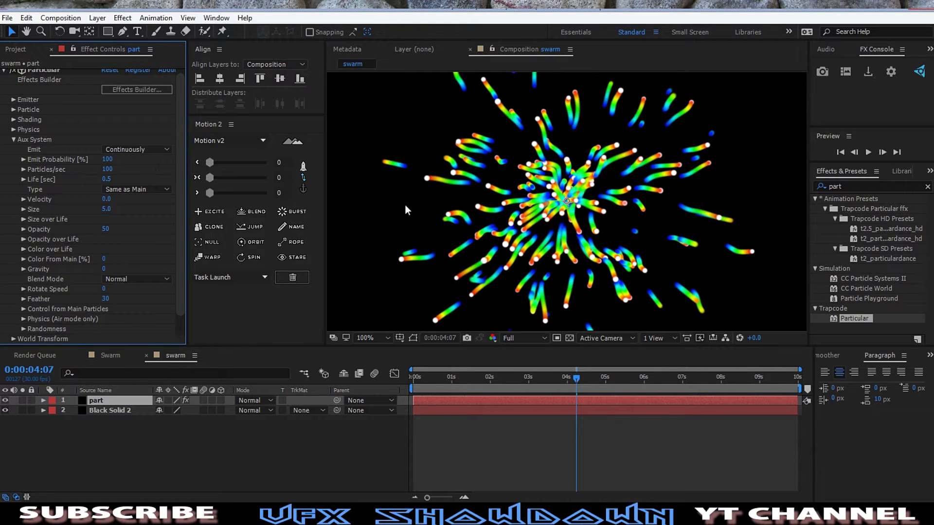
pyautogui.press(',')
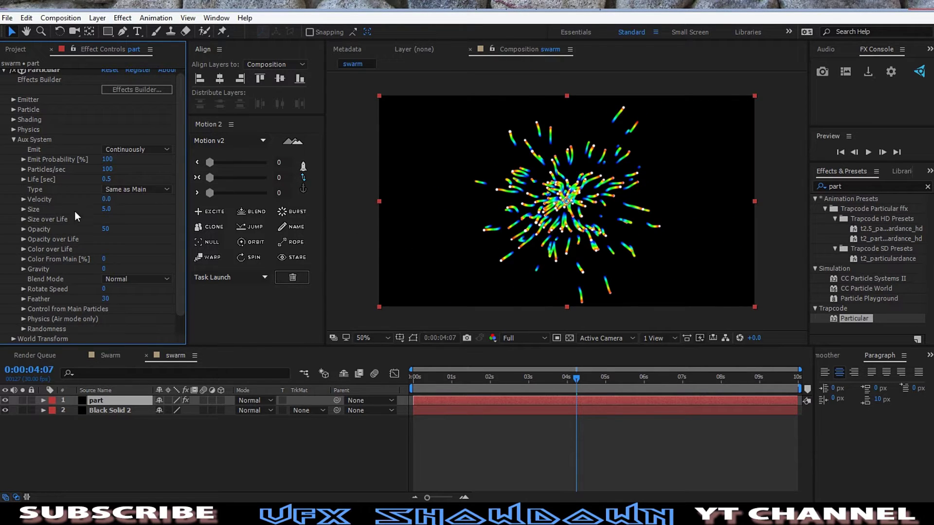
# Step: Set the aux particle Size to 1.5 and inspect the thinner trails zoomed in
pyautogui.click(106, 210)
pyautogui.write('1.5')
pyautogui.press('Return')
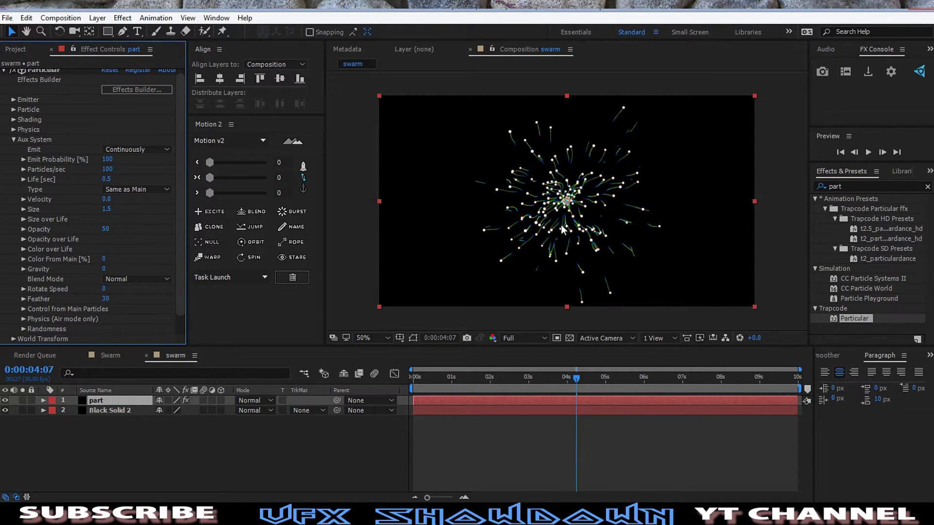
pyautogui.press('.')
pyautogui.press('.')
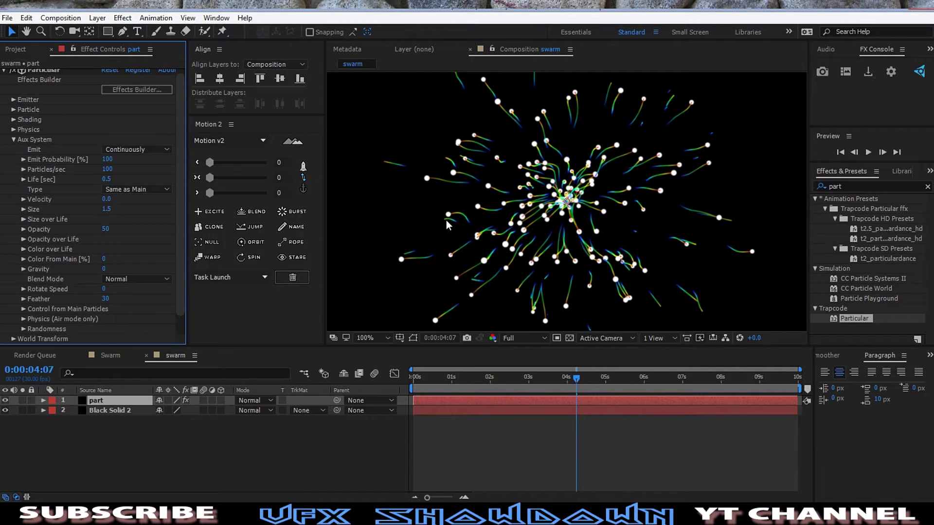
pyautogui.press(',')
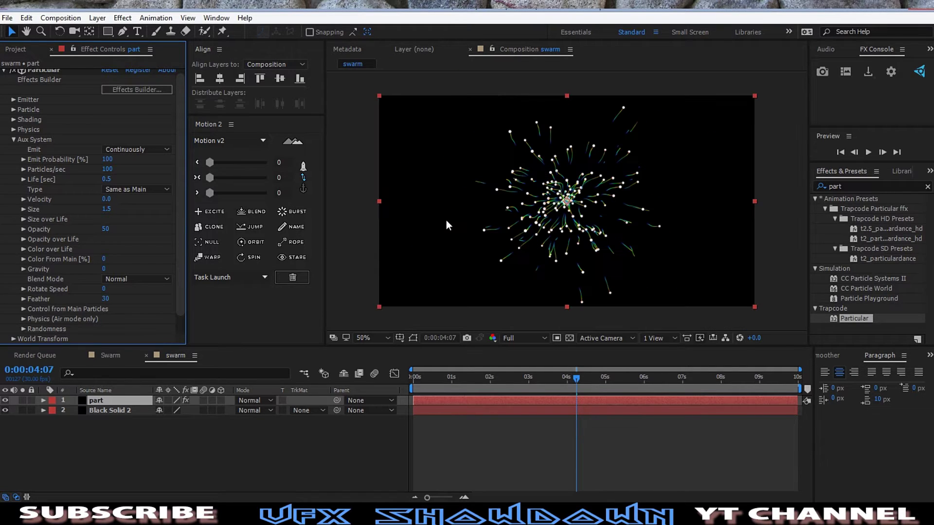
# Step: Scrub the main particle Size down to 3.0 and check the smaller dots zoomed in
pyautogui.click(13, 110)
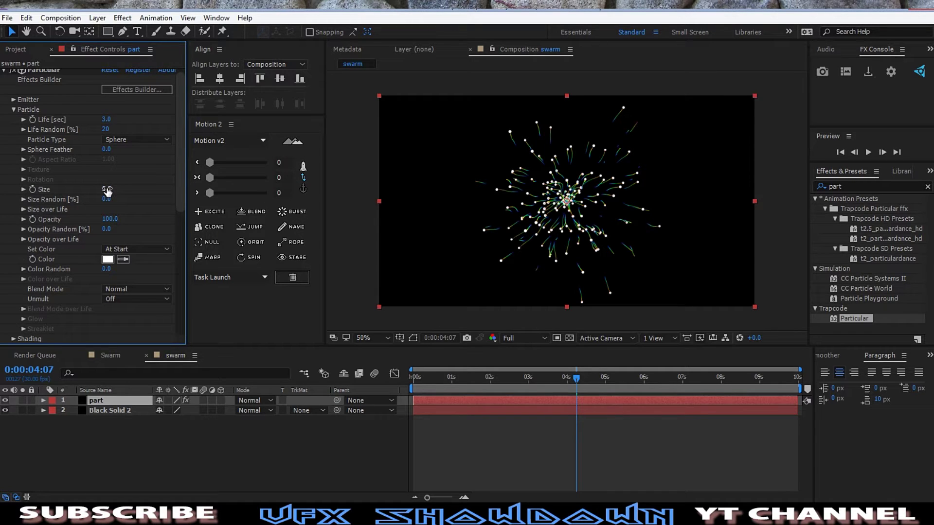
pyautogui.moveTo(107, 192); pyautogui.dragTo(145, 194)
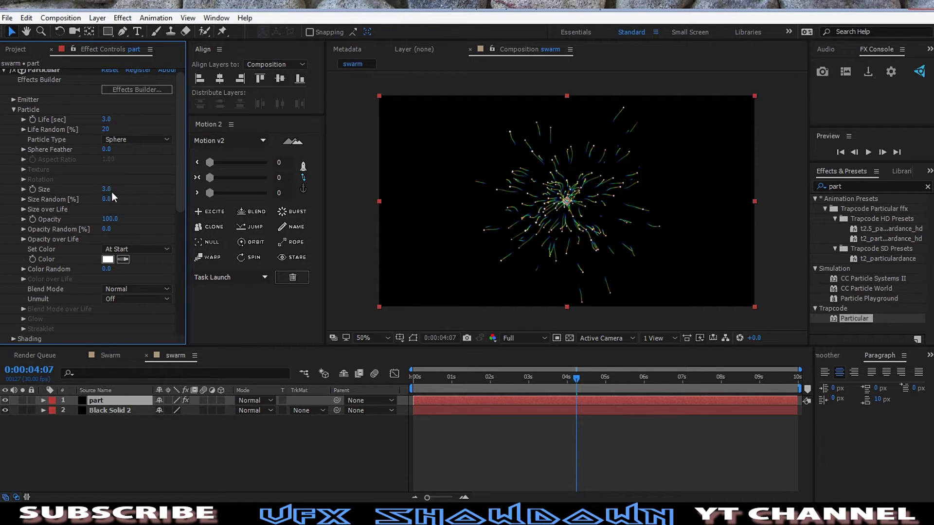
pyautogui.click(107, 190)
pyautogui.press('/')
pyautogui.press(',')
pyautogui.click(13, 108)
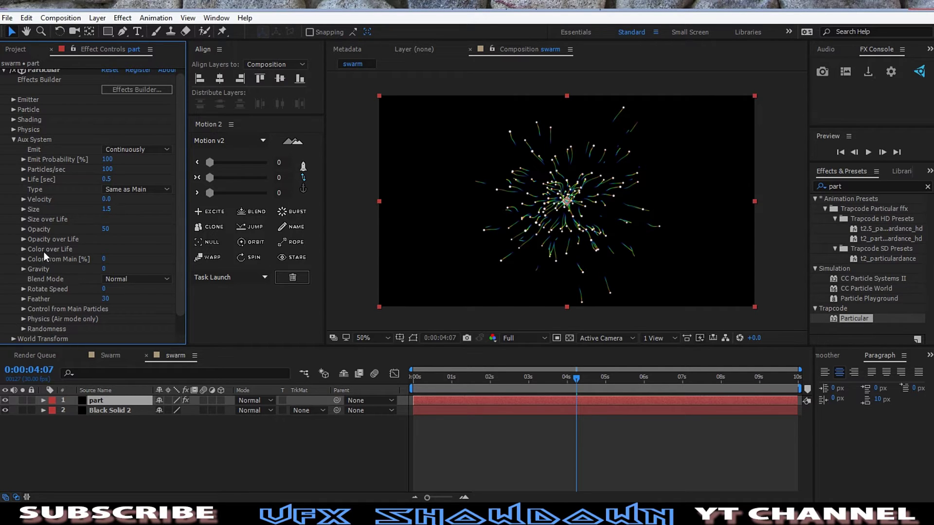
# Step: Apply the white-to-black preset to the aux Color over Life ramp and check the trails around 3:15
pyautogui.click(24, 249)
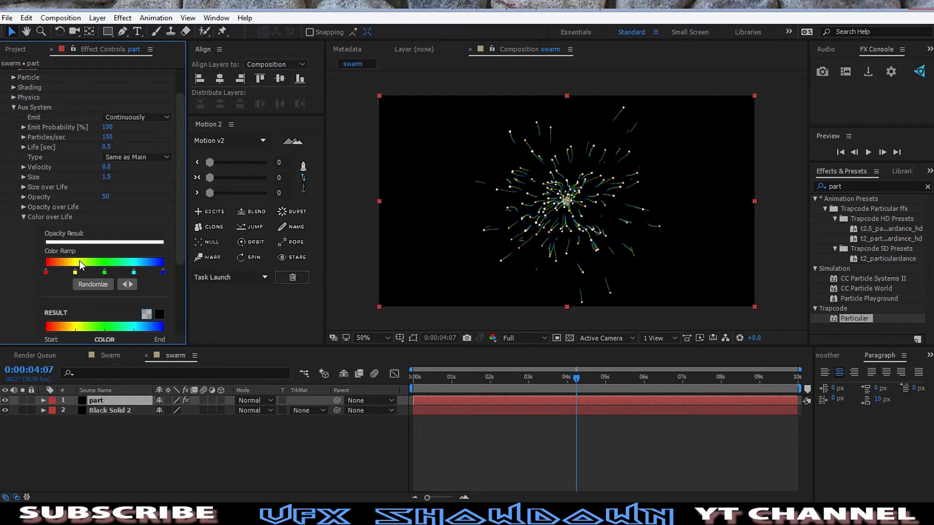
pyautogui.moveTo(187, 241)
pyautogui.mouseDown()
pyautogui.moveTo(206, 242)
pyautogui.moveTo(198, 243)
pyautogui.mouseUp()
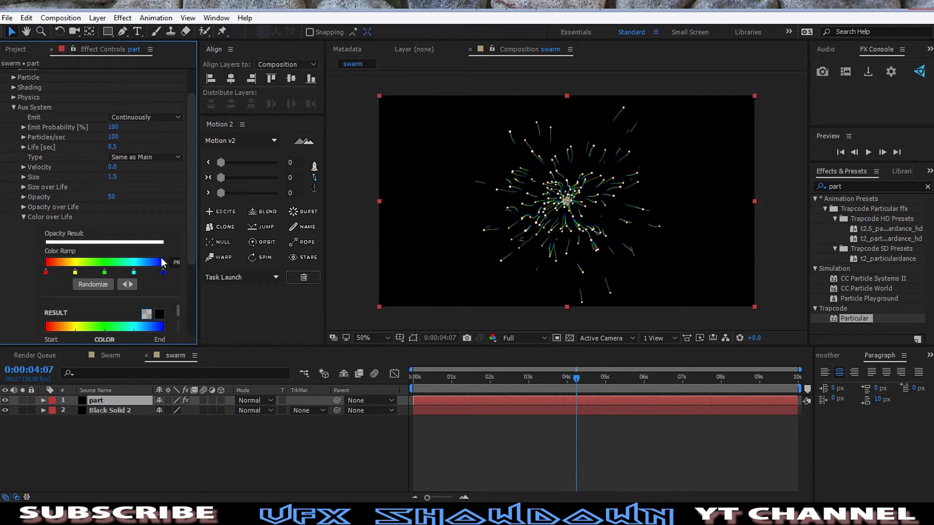
pyautogui.click(176, 263)
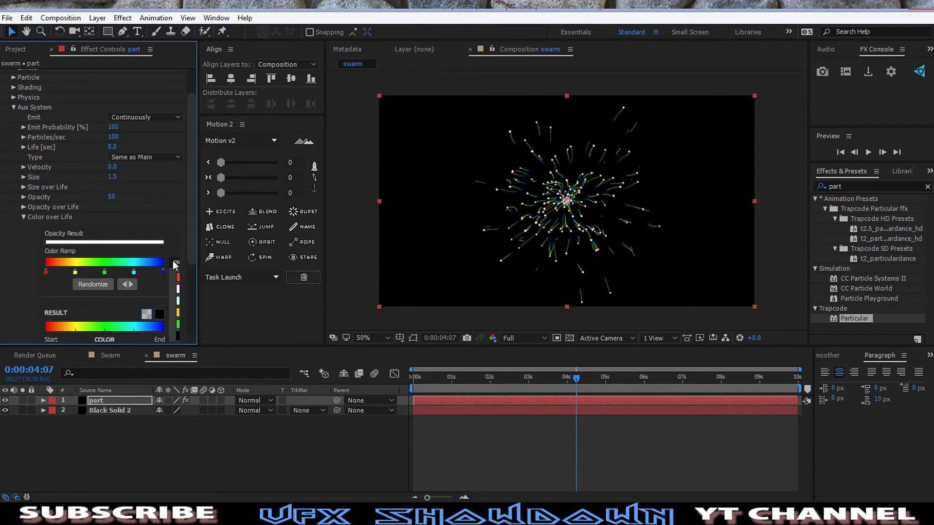
pyautogui.click(177, 288)
pyautogui.press('/')
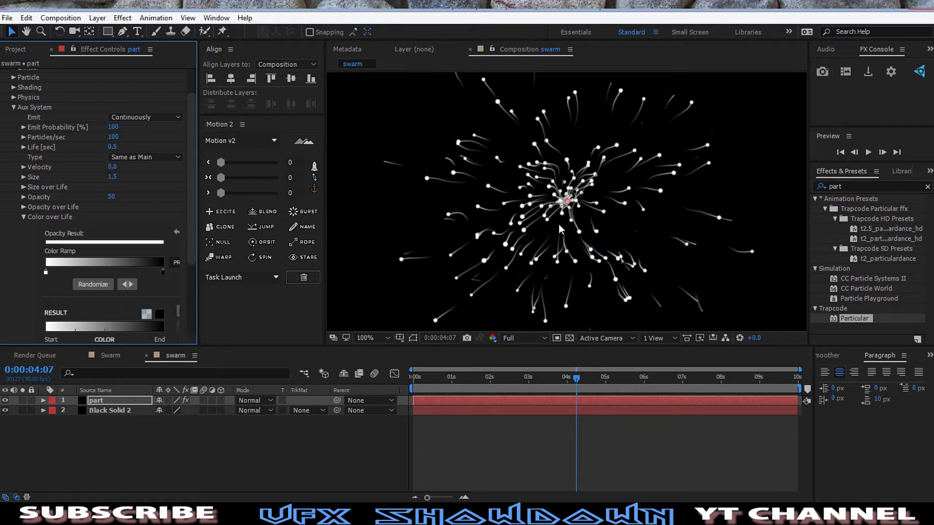
pyautogui.press(',')
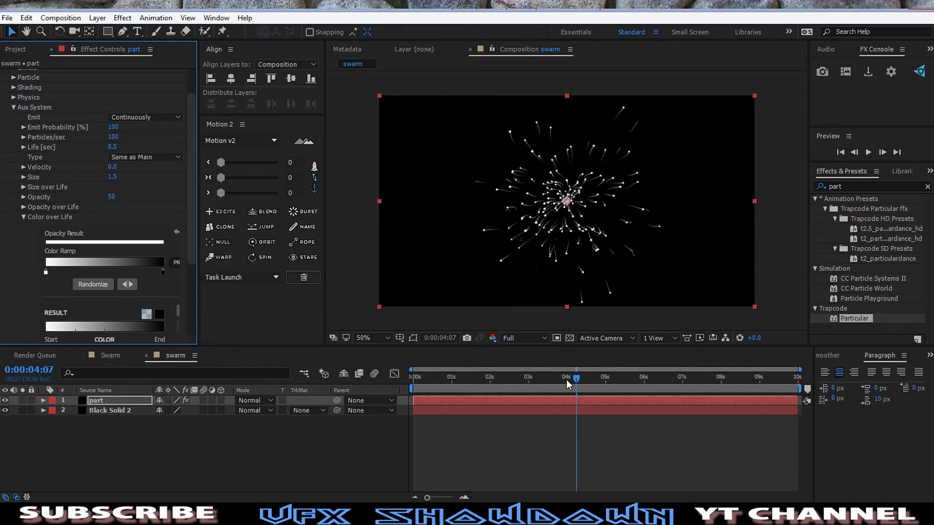
pyautogui.moveTo(566, 379)
pyautogui.mouseDown()
pyautogui.moveTo(521, 384)
pyautogui.moveTo(600, 384)
pyautogui.moveTo(525, 384)
pyautogui.moveTo(577, 383)
pyautogui.moveTo(564, 384)
pyautogui.mouseUp()
pyautogui.press('.')
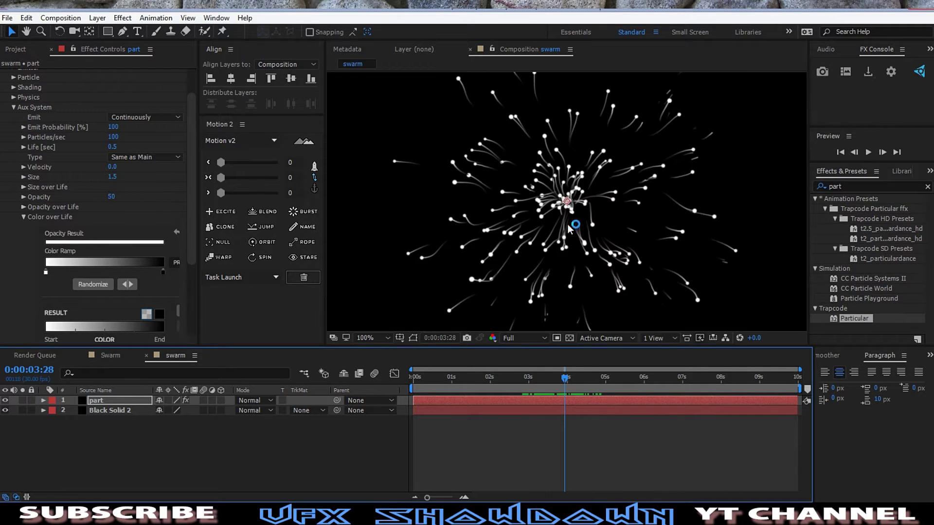
# Step: Switch the Aux System Blend Mode to Add and scrub frames 3:28 to 4:18 to preview
pyautogui.click(24, 217)
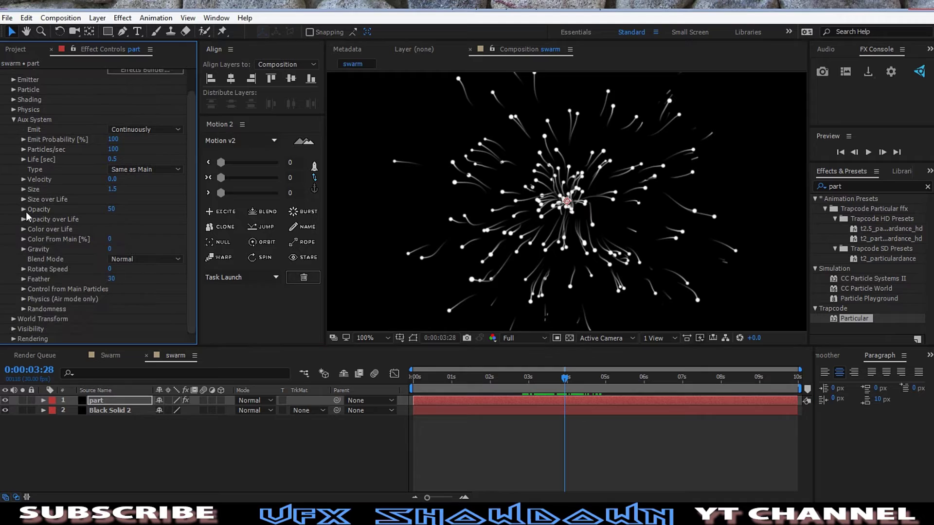
pyautogui.click(145, 258)
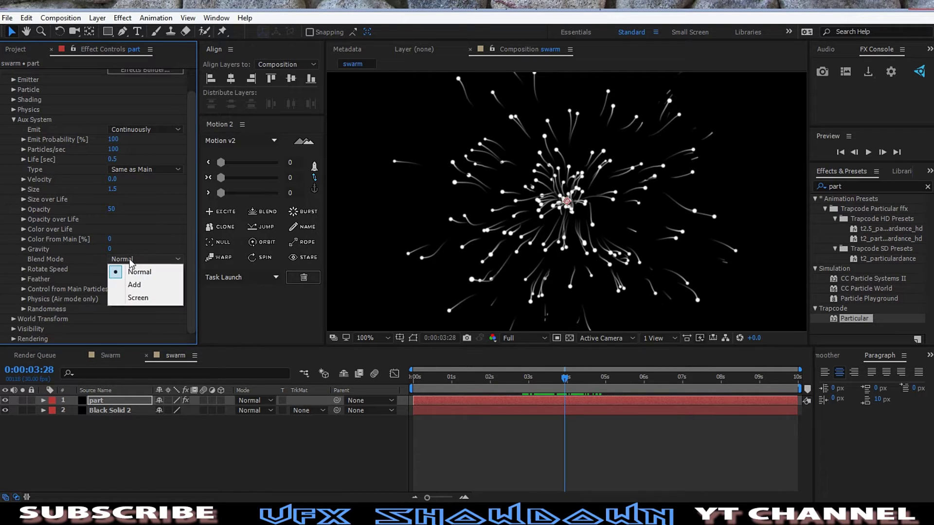
pyautogui.click(57, 249)
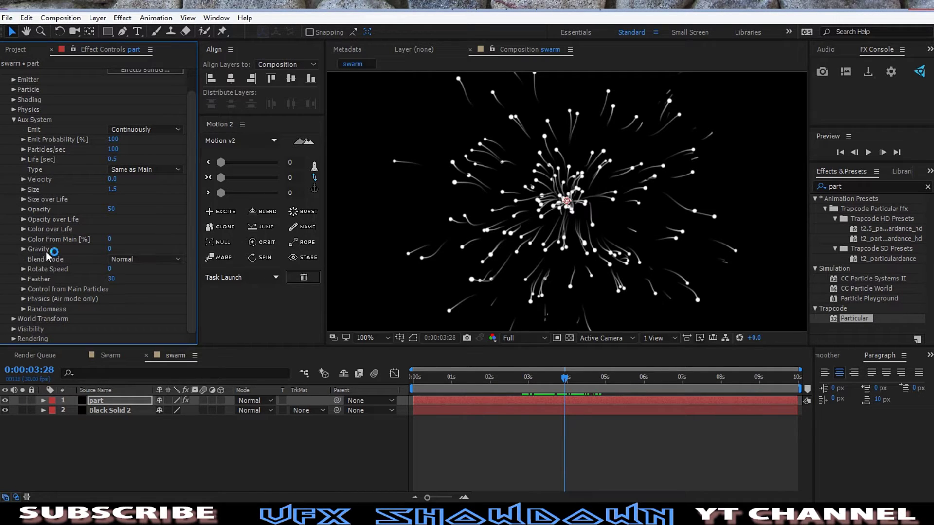
pyautogui.click(119, 261)
pyautogui.click(135, 285)
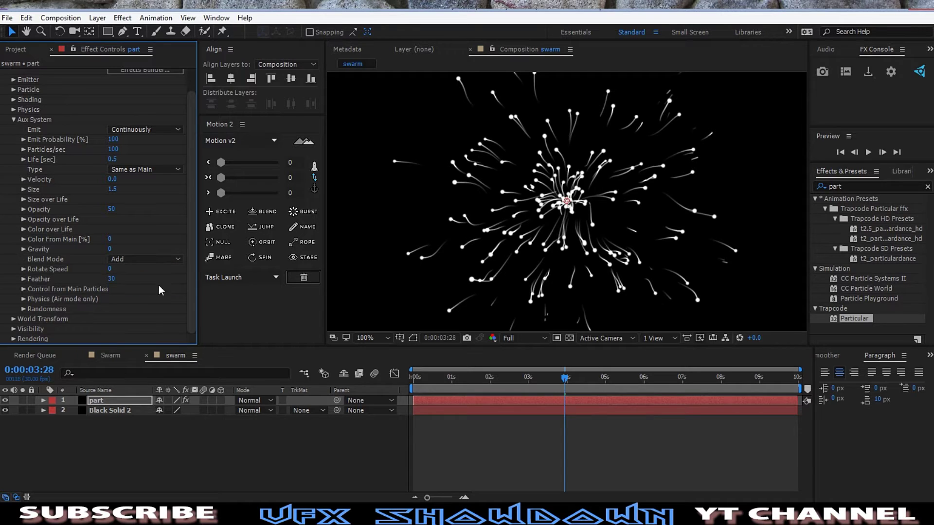
pyautogui.moveTo(568, 384)
pyautogui.mouseDown()
pyautogui.moveTo(548, 381)
pyautogui.moveTo(584, 381)
pyautogui.moveTo(535, 380)
pyautogui.moveTo(562, 381)
pyautogui.mouseUp()
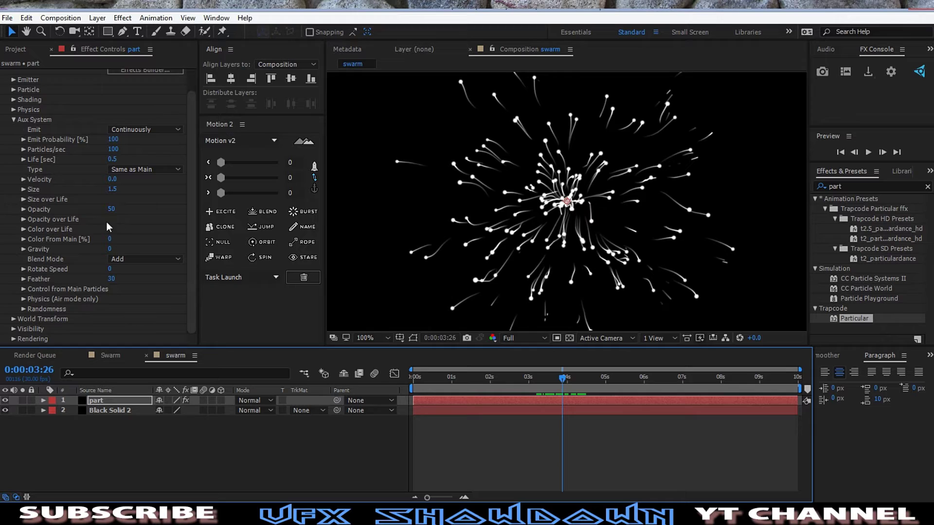
pyautogui.moveTo(560, 379); pyautogui.dragTo(581, 386)
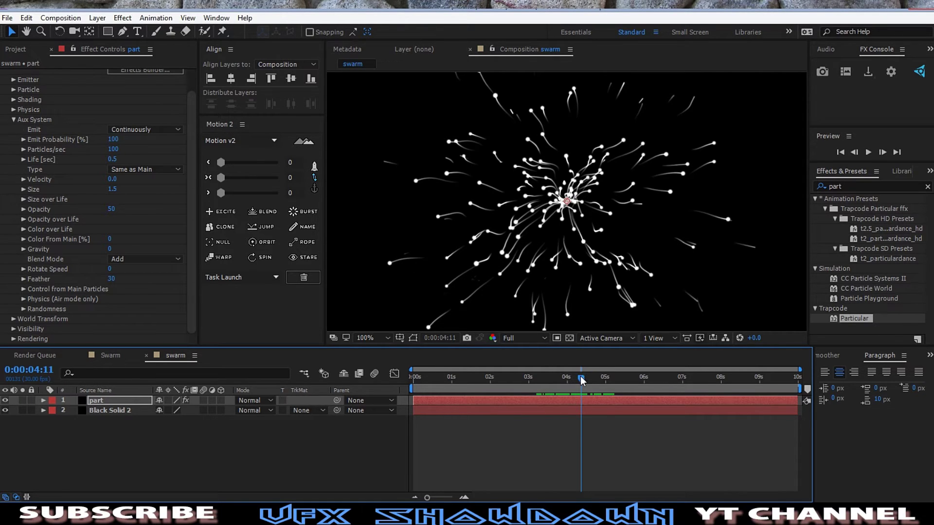
pyautogui.moveTo(579, 376)
pyautogui.mouseDown()
pyautogui.moveTo(597, 380)
pyautogui.moveTo(562, 377)
pyautogui.mouseUp()
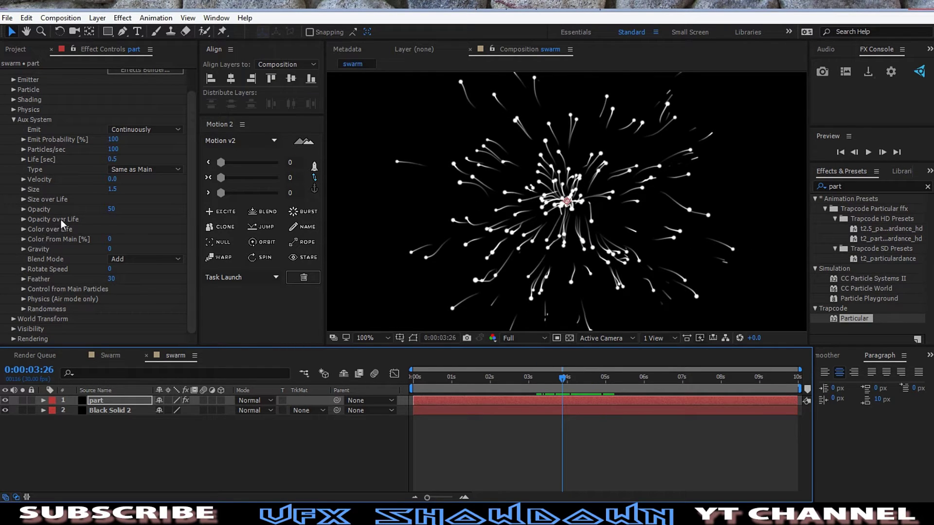
pyautogui.click(39, 221)
# Step: Apply the descending preset to the aux Opacity over Life curve so trails fade out
pyautogui.click(24, 220)
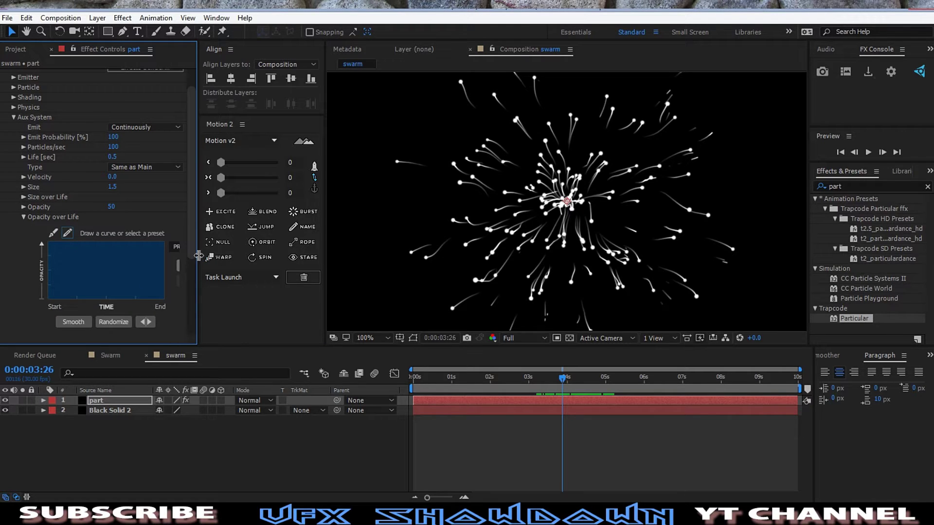
pyautogui.moveTo(199, 257); pyautogui.dragTo(252, 255)
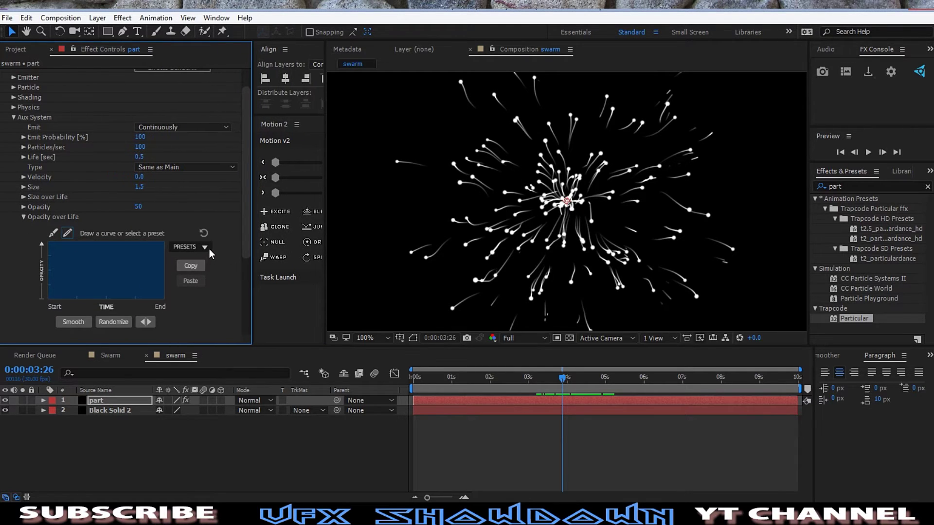
pyautogui.click(206, 247)
pyautogui.click(190, 274)
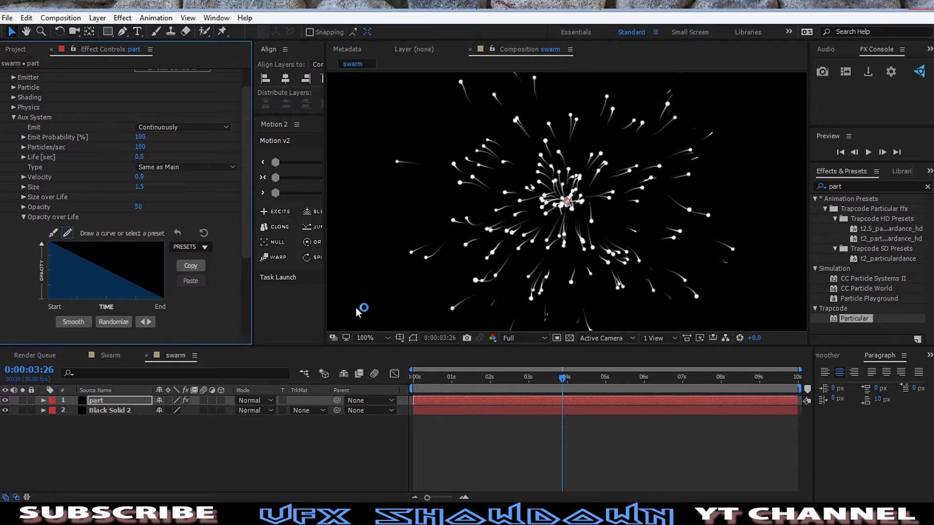
pyautogui.moveTo(563, 378); pyautogui.dragTo(584, 385)
pyautogui.click(23, 217)
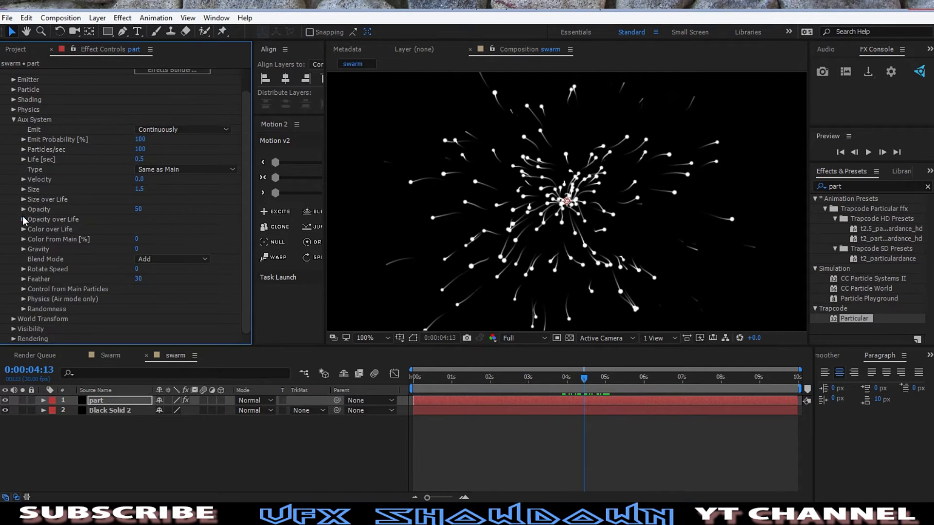
# Step: Try the falling Size over Life preset, preview to 5:15, then reset it to flat
pyautogui.click(22, 199)
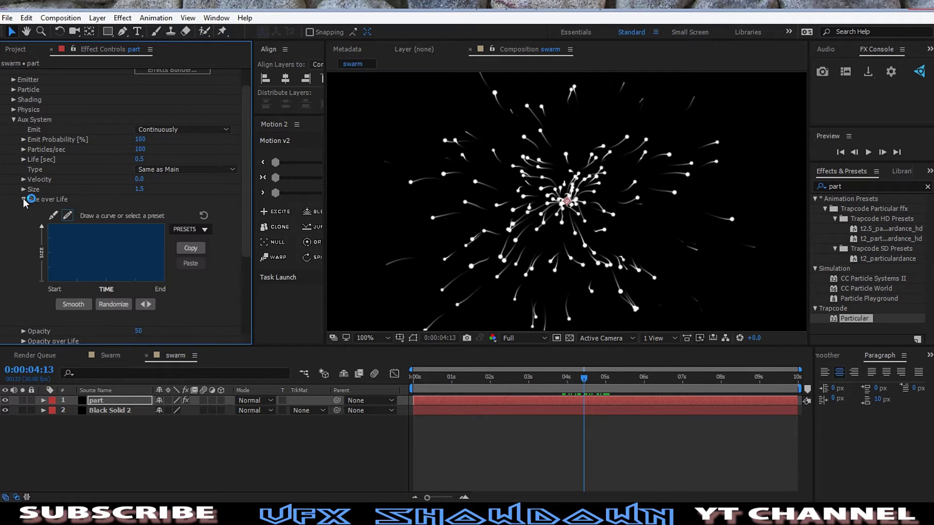
pyautogui.click(192, 232)
pyautogui.click(195, 258)
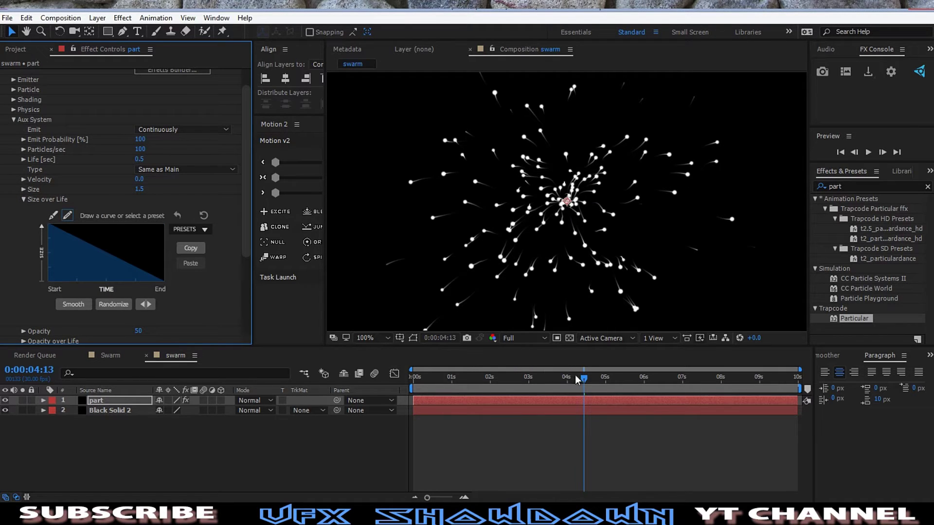
pyautogui.moveTo(576, 379); pyautogui.dragTo(615, 381)
pyautogui.click(197, 233)
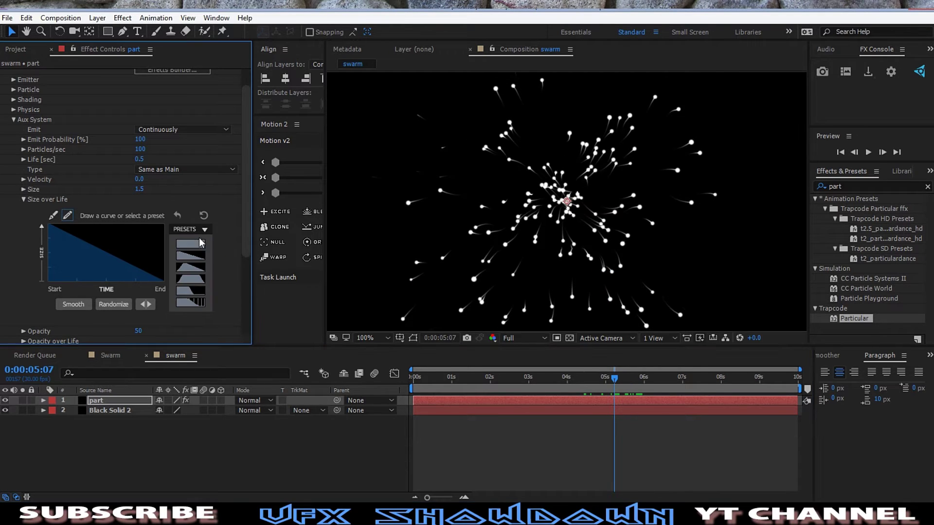
pyautogui.click(200, 243)
pyautogui.click(23, 199)
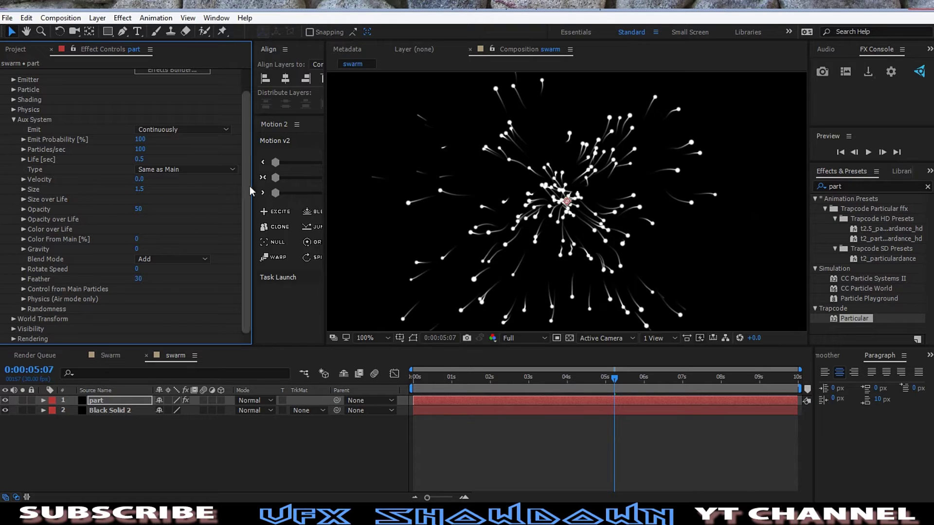
# Step: Narrow the effect settings panel, widen the motion tools panel, and return to about 4 seconds
pyautogui.moveTo(250, 186); pyautogui.dragTo(215, 183)
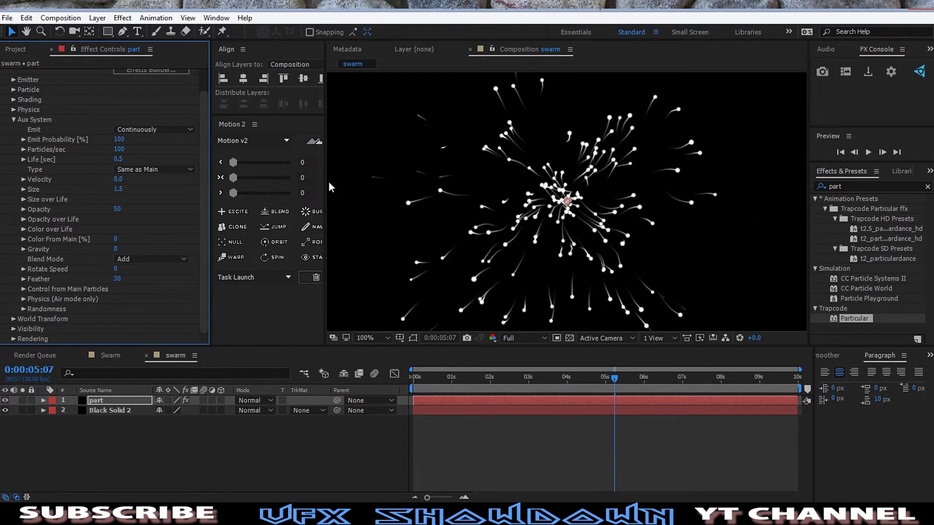
pyautogui.moveTo(325, 182); pyautogui.dragTo(368, 185)
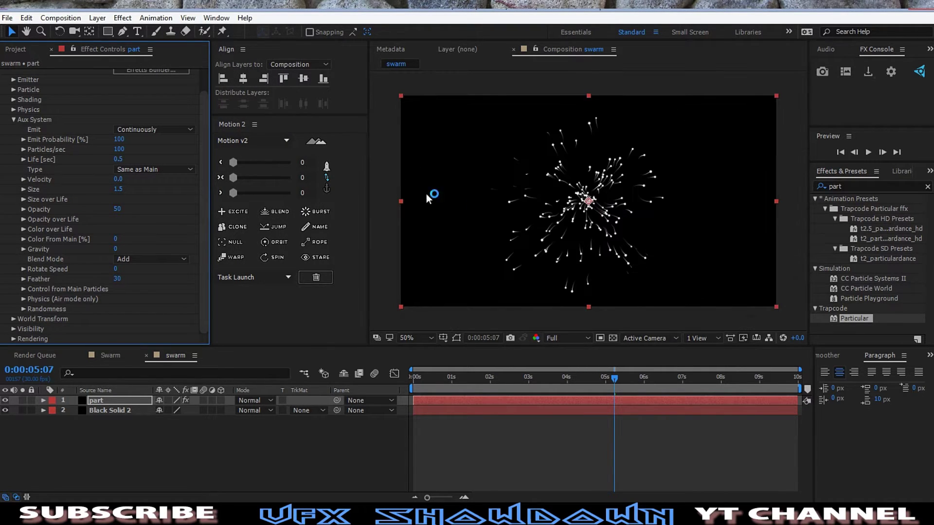
pyautogui.moveTo(606, 384); pyautogui.dragTo(628, 389)
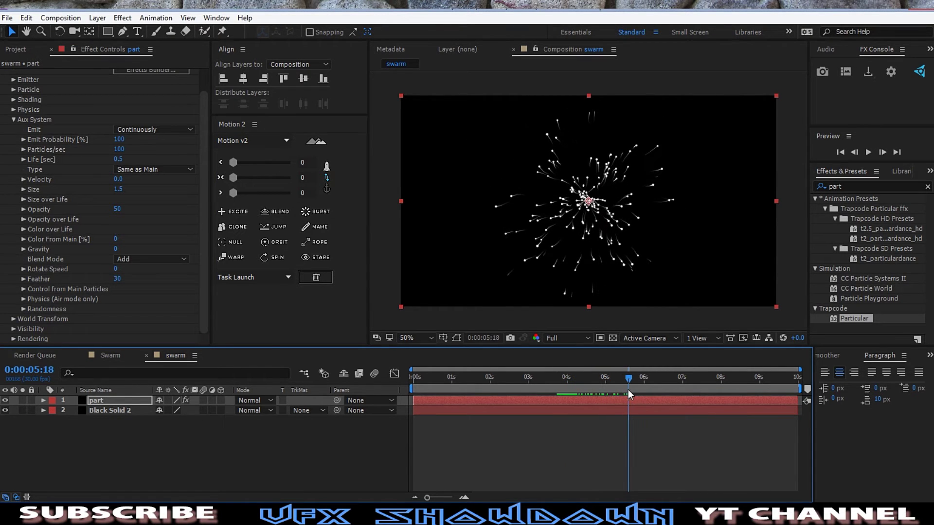
pyautogui.scroll(2, 29, 139)
# Step: Scrub the Emitter Size to X 378, Y 541, Z 298 and check around 7 seconds
pyautogui.click(19, 117)
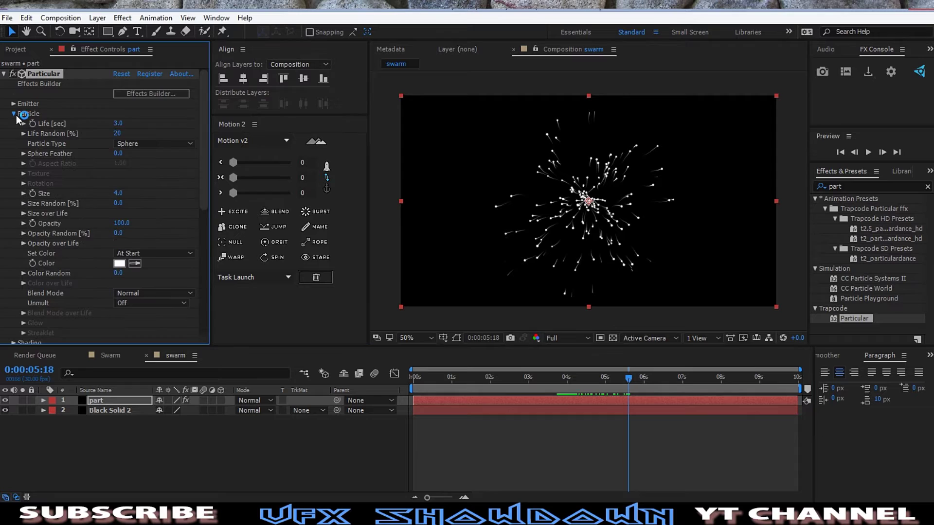
pyautogui.click(13, 113)
pyautogui.click(14, 103)
pyautogui.moveTo(115, 291)
pyautogui.mouseDown()
pyautogui.moveTo(141, 291)
pyautogui.moveTo(110, 281)
pyautogui.mouseUp()
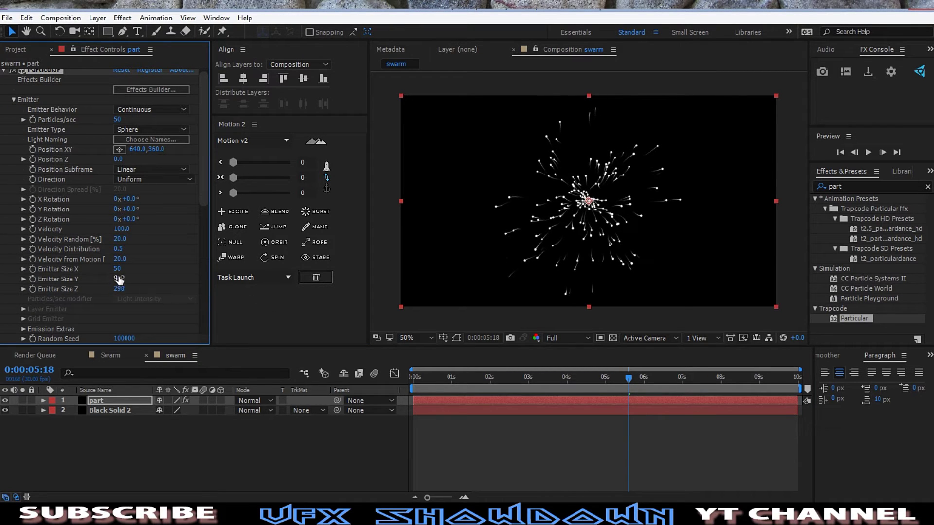
pyautogui.moveTo(117, 277); pyautogui.dragTo(206, 290)
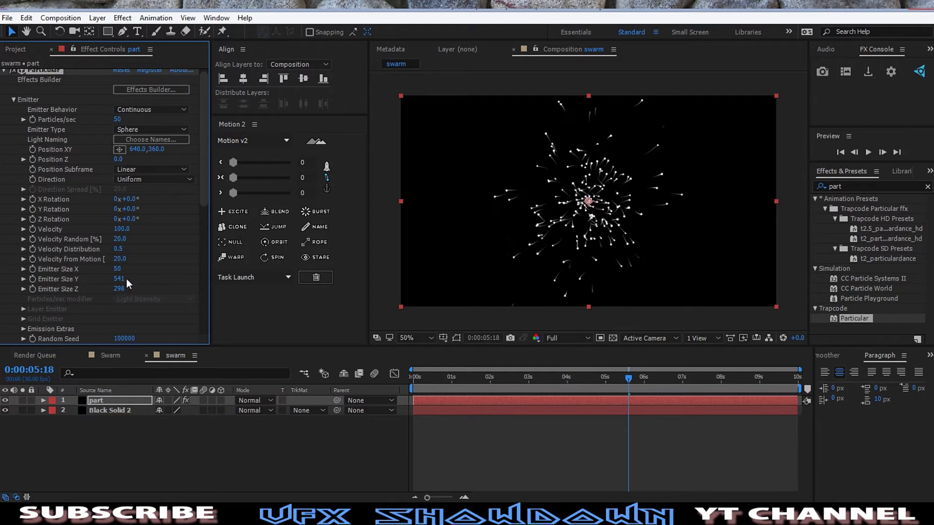
pyautogui.moveTo(126, 279); pyautogui.dragTo(182, 287)
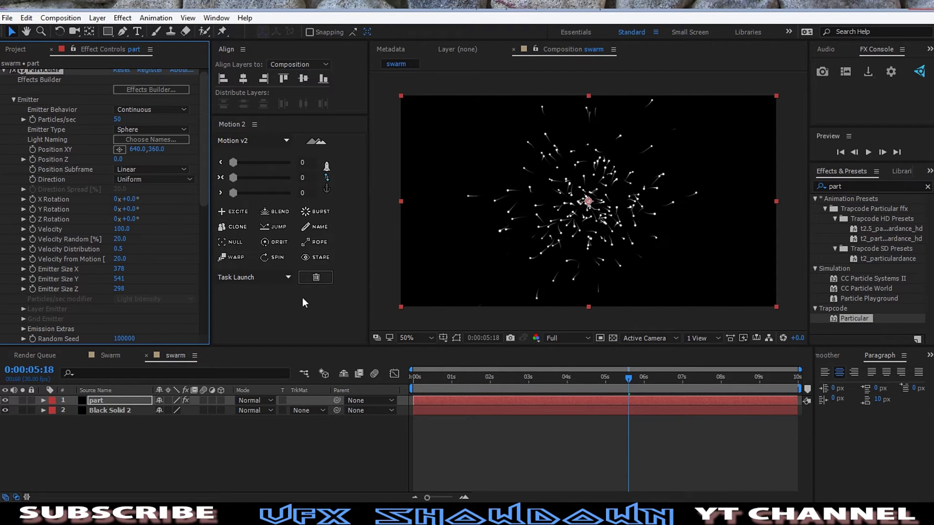
pyautogui.moveTo(606, 380); pyautogui.dragTo(704, 392)
pyautogui.scroll(1, 44, 172)
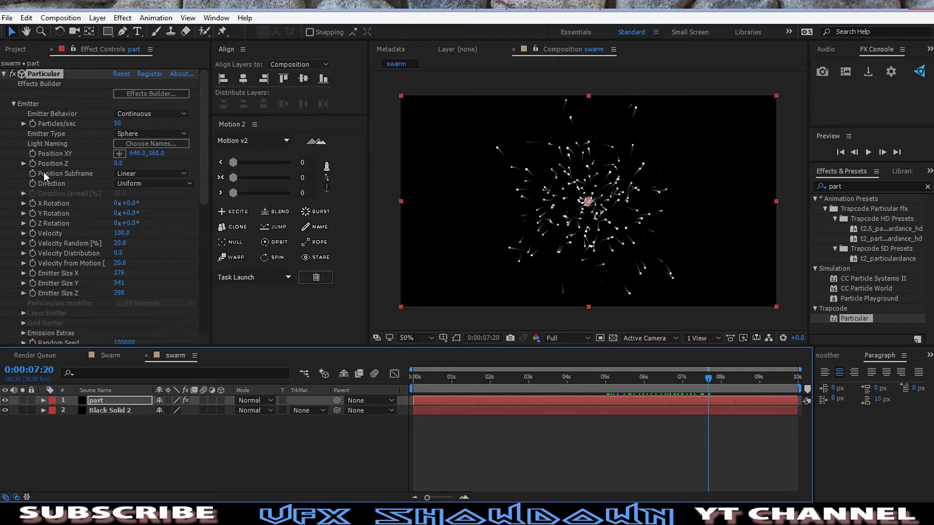
# Step: Set the Particle Life to 4 seconds
pyautogui.click(13, 103)
pyautogui.click(13, 113)
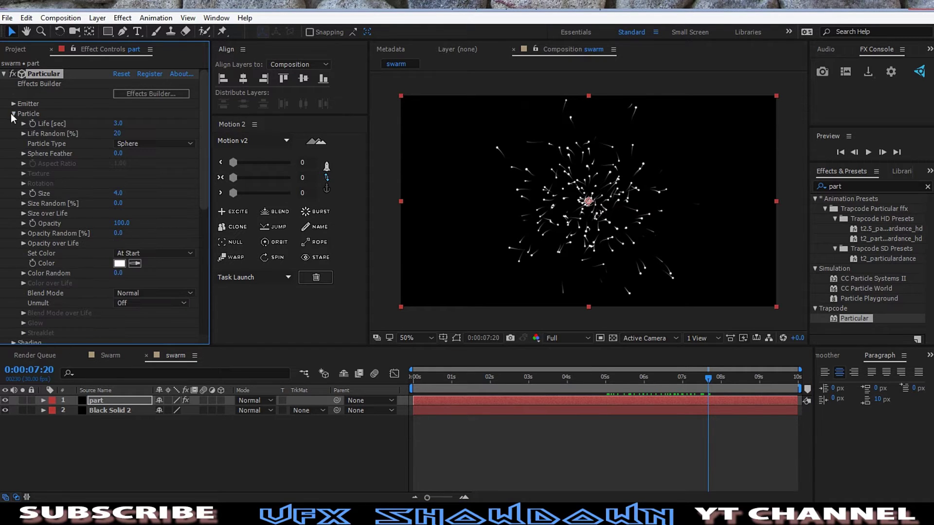
pyautogui.click(117, 123)
pyautogui.write('4')
pyautogui.click(156, 125)
# Step: Set the Aux System Life to 3 seconds and go back to about 3 seconds
pyautogui.click(13, 114)
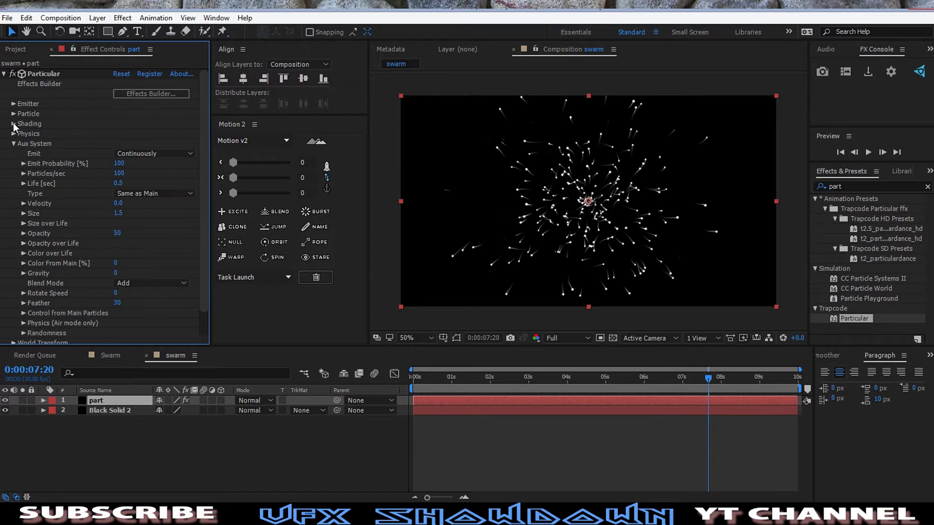
pyautogui.click(117, 182)
pyautogui.write('4')
pyautogui.click(141, 180)
pyautogui.click(117, 183)
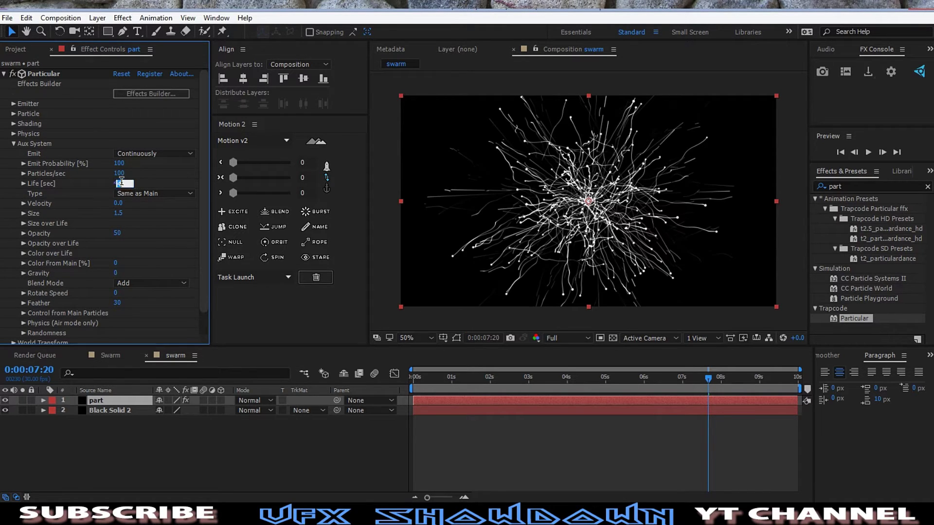
pyautogui.write('3')
pyautogui.click(151, 179)
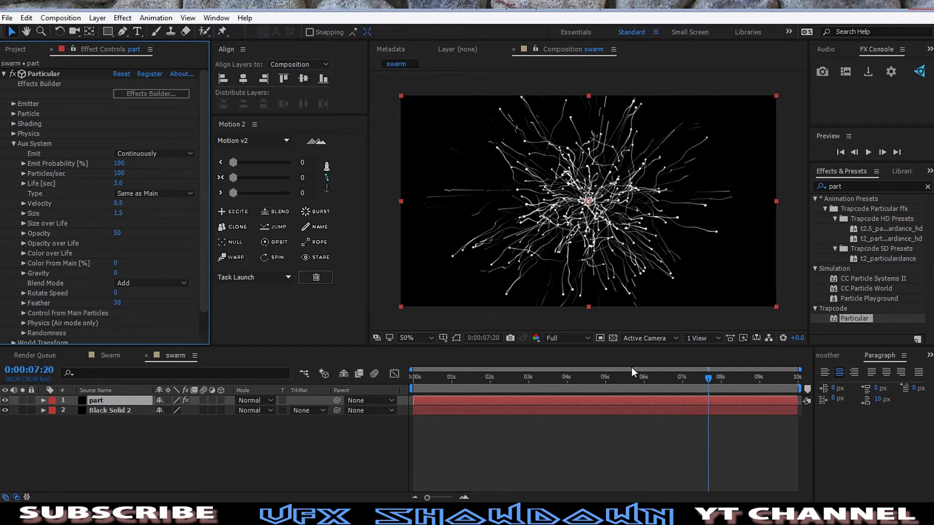
pyautogui.moveTo(608, 377); pyautogui.dragTo(543, 381)
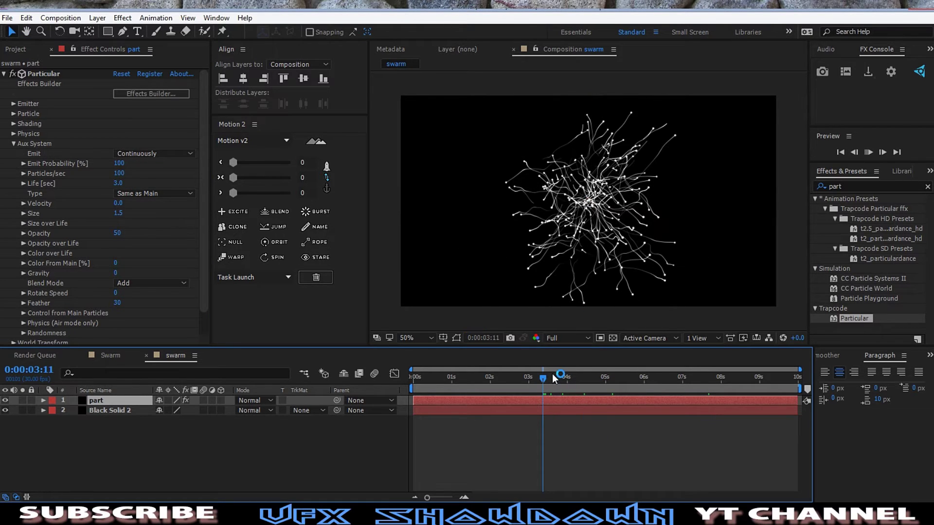
# Step: Set the Emitter Particles/sec to 30
pyautogui.press('space')
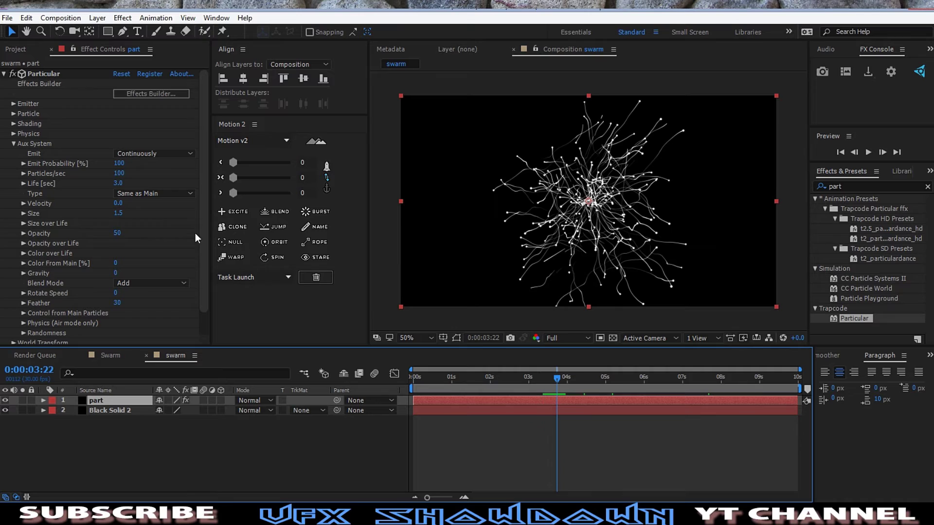
pyautogui.click(15, 103)
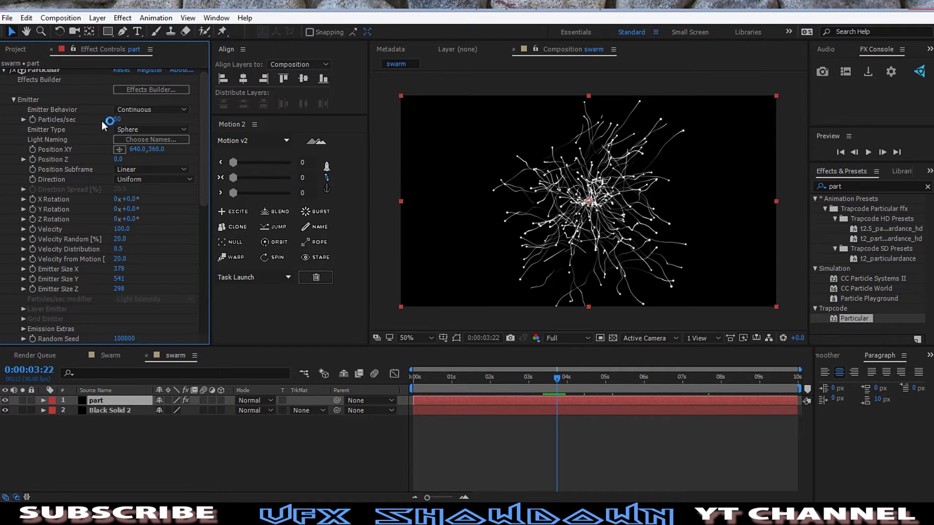
pyautogui.click(117, 120)
pyautogui.press('Return')
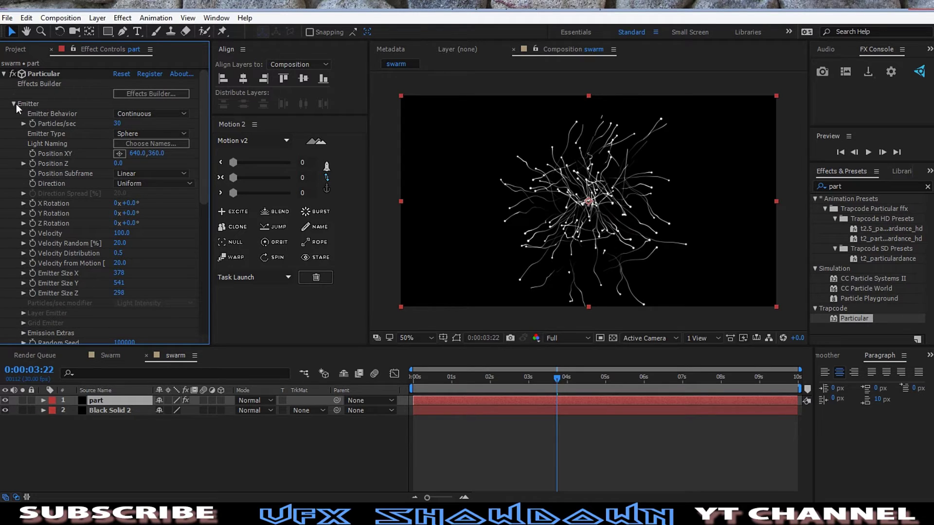
# Step: Test an Aux Emit Probability of 30, then restore it to 100
pyautogui.scroll(-5, 30, 217)
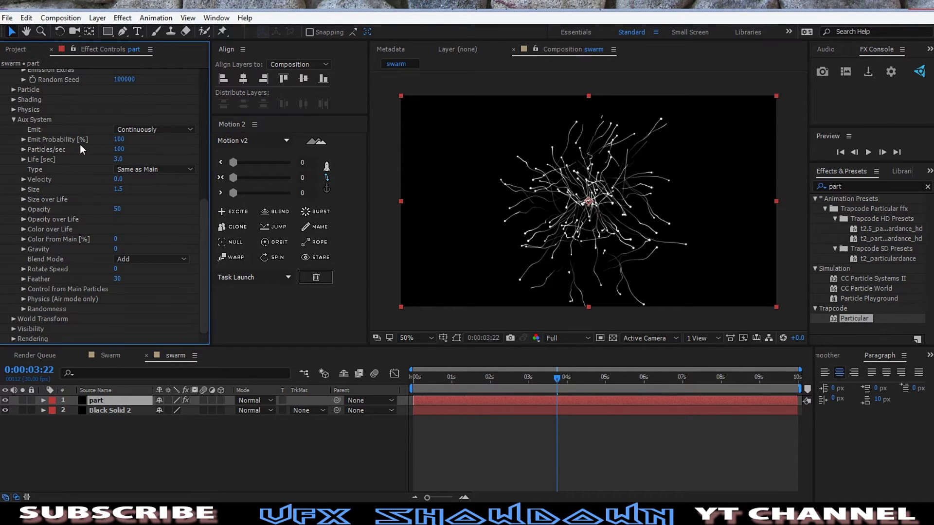
pyautogui.click(118, 139)
pyautogui.write('30')
pyautogui.press('Return')
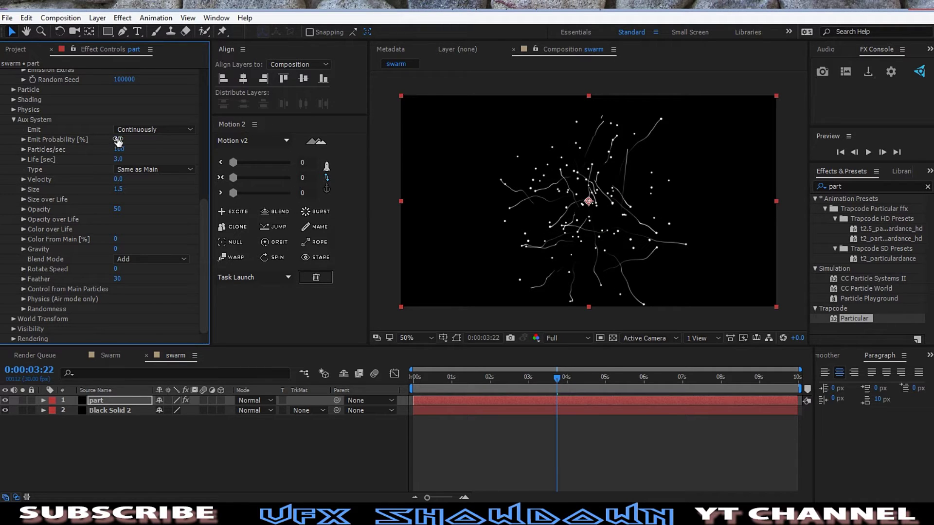
pyautogui.click(117, 139)
pyautogui.write('100')
pyautogui.press('Return')
# Step: Raise the Random Seed above 100000 to reshuffle the swarm
pyautogui.moveTo(551, 371); pyautogui.dragTo(567, 384)
pyautogui.scroll(3, 552, 292)
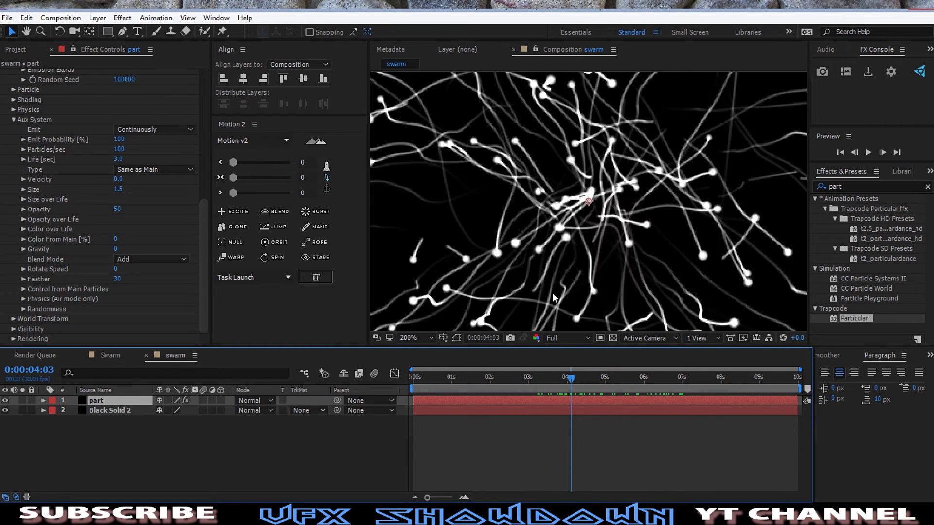
pyautogui.scroll(-3, 552, 293)
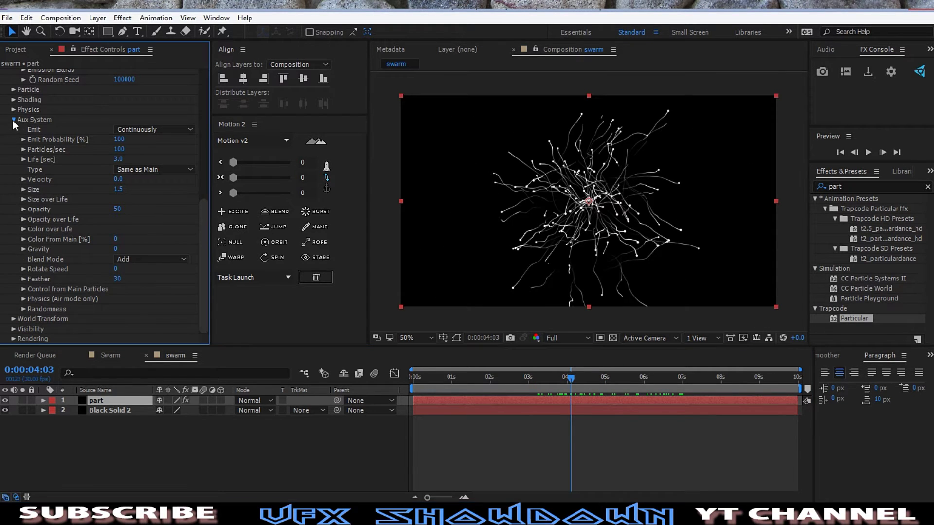
pyautogui.click(13, 120)
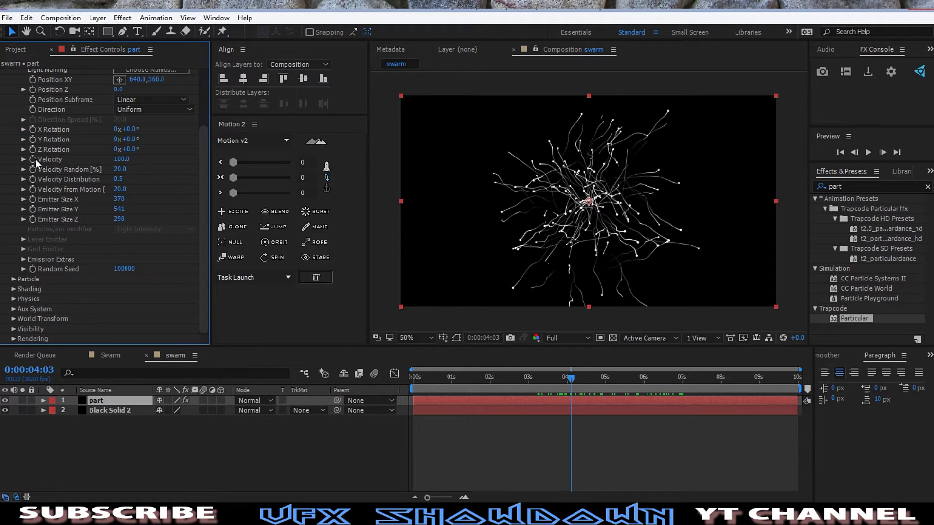
pyautogui.moveTo(130, 274); pyautogui.dragTo(157, 273)
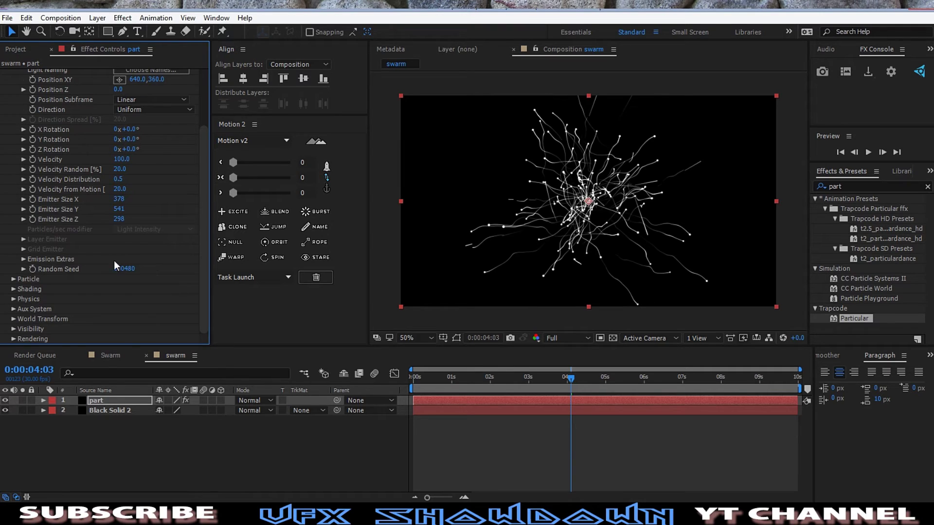
pyautogui.scroll(3, 112, 261)
# Step: Set the Turbulence Field Fade-in Time to 1 second and move to about 5 seconds
pyautogui.click(13, 103)
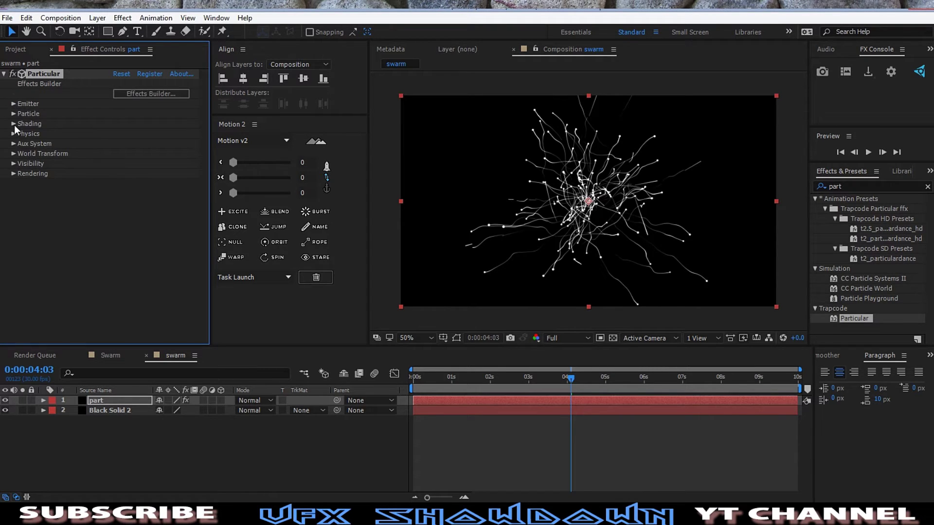
pyautogui.click(13, 133)
pyautogui.scroll(-2, 36, 191)
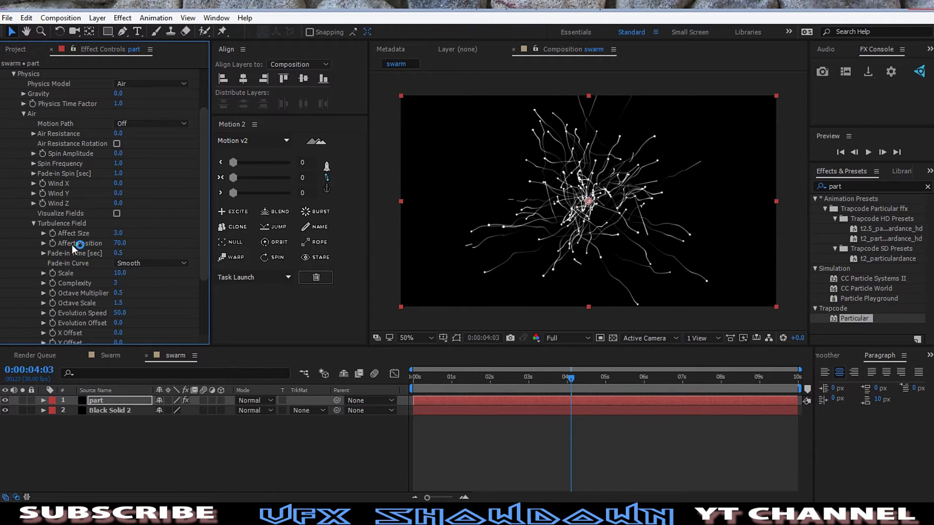
pyautogui.click(118, 253)
pyautogui.write('1')
pyautogui.press('Return')
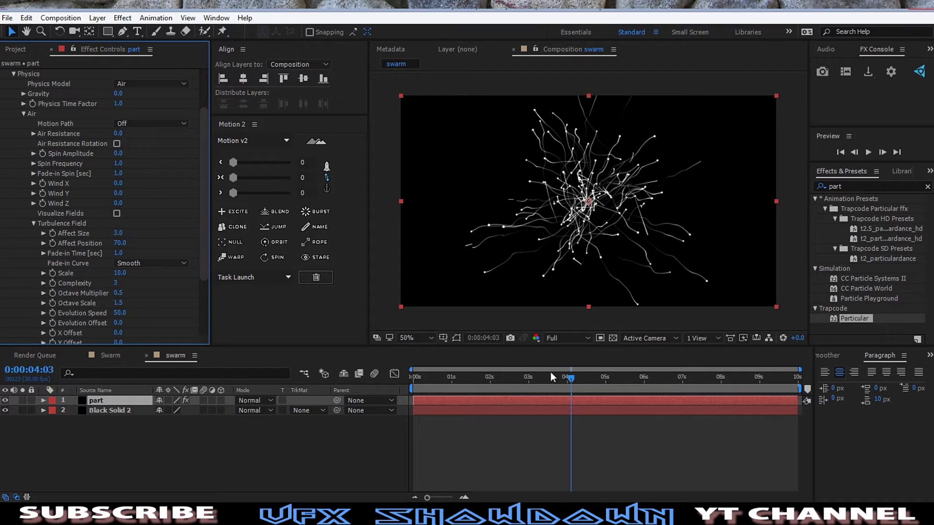
pyautogui.click(570, 377)
pyautogui.moveTo(570, 377); pyautogui.dragTo(608, 387)
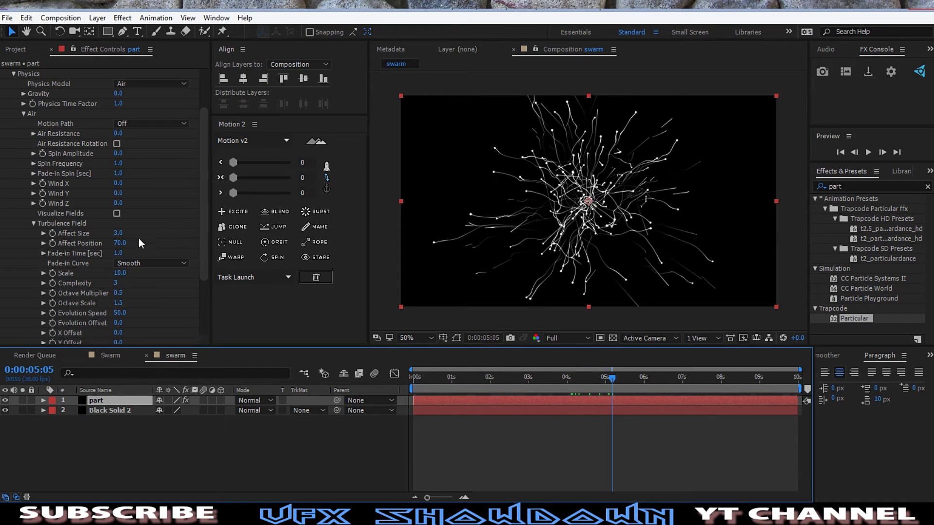
# Step: Set the turbulence Affect Position to 100 and Affect Size to 0
pyautogui.moveTo(119, 243); pyautogui.dragTo(183, 251)
pyautogui.click(121, 243)
pyautogui.write('1')
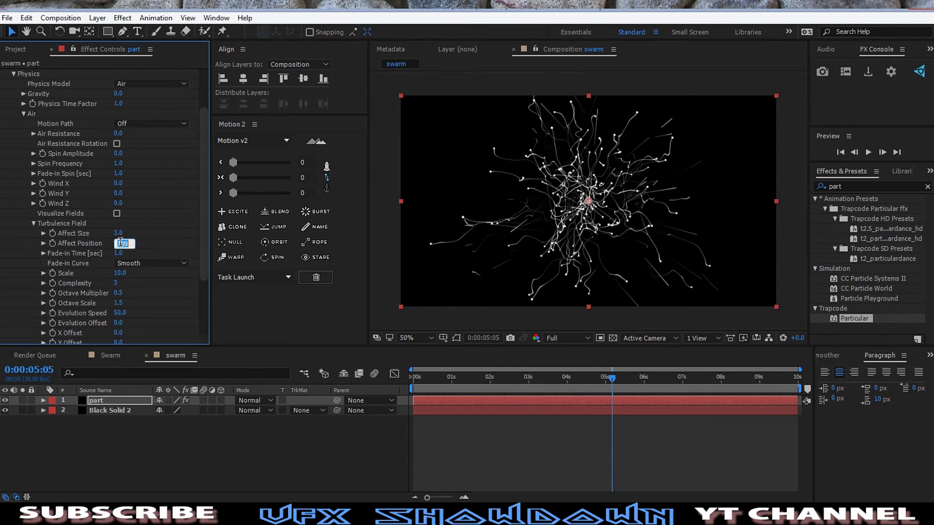
pyautogui.write('00')
pyautogui.press('Return')
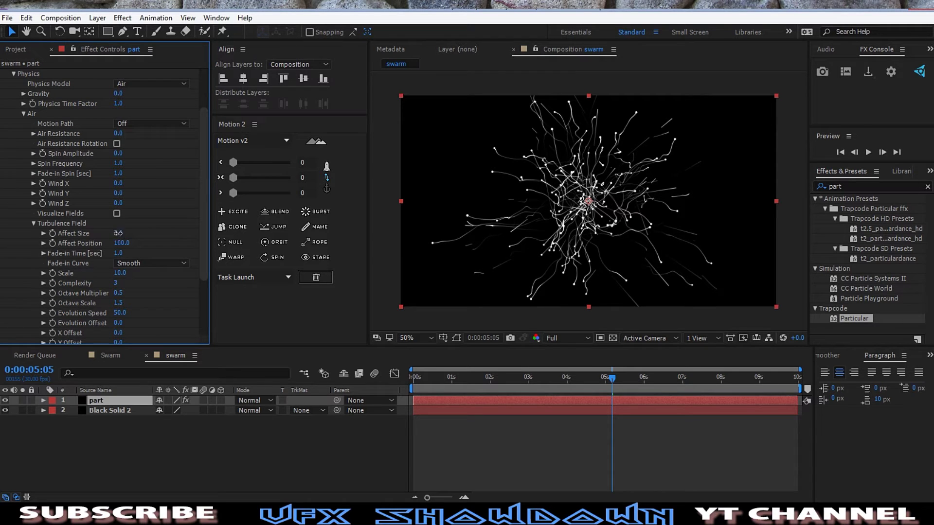
pyautogui.click(118, 233)
pyautogui.write('0')
pyautogui.press('Return')
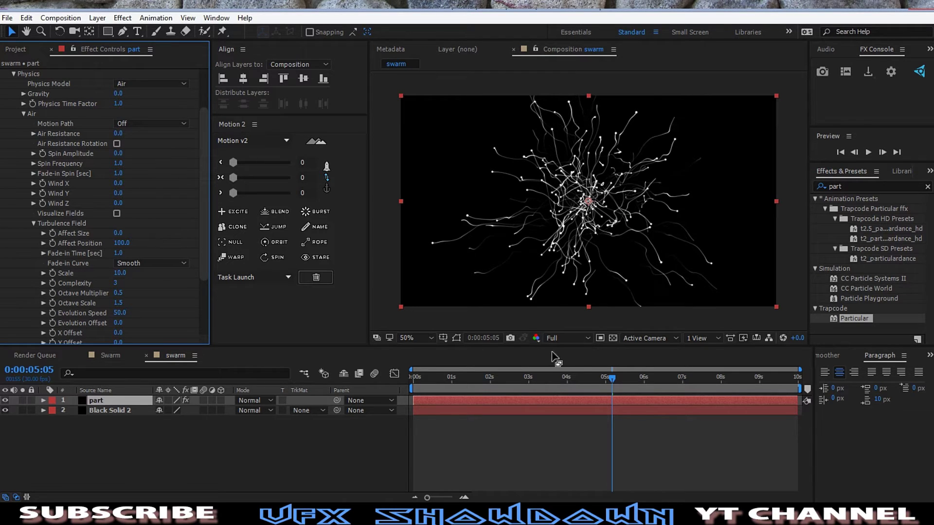
# Step: Toggle Visualize Fields on, fine-tune Affect Position to 103, then turn the overlay off
pyautogui.moveTo(588, 378); pyautogui.dragTo(541, 378)
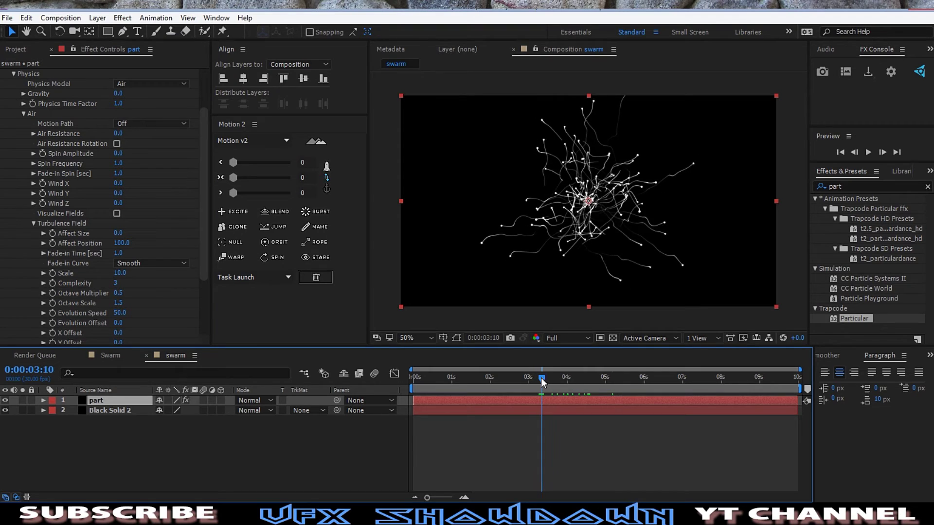
pyautogui.click(117, 213)
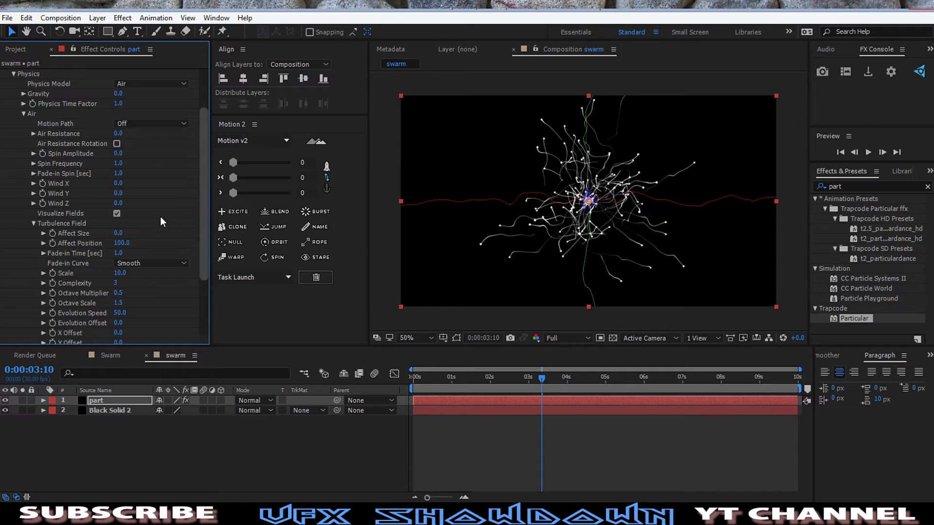
pyautogui.moveTo(122, 242)
pyautogui.mouseDown()
pyautogui.moveTo(150, 244)
pyautogui.moveTo(119, 244)
pyautogui.mouseUp()
pyautogui.click(117, 213)
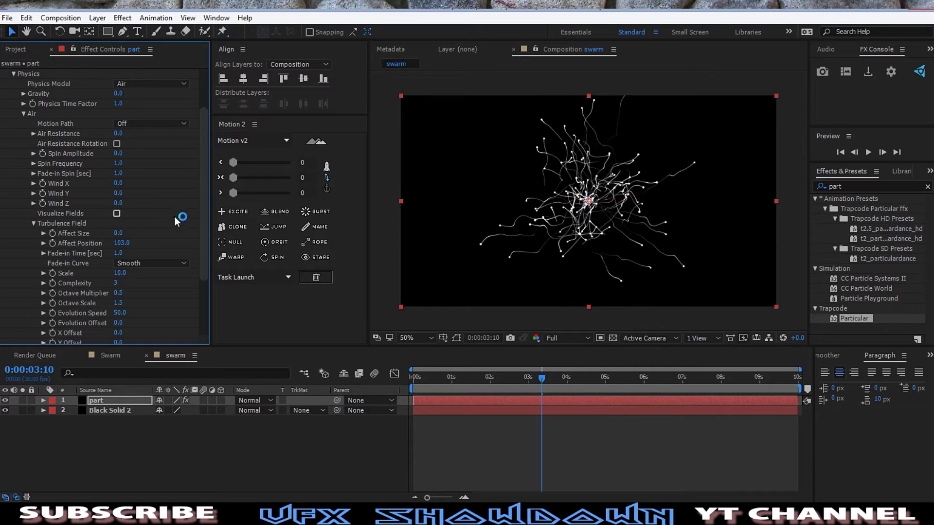
pyautogui.scroll(3, 100, 200)
# Step: Set the aux Inherit Velocity to 1, then view the finished Swarm comp at 100%
pyautogui.click(23, 174)
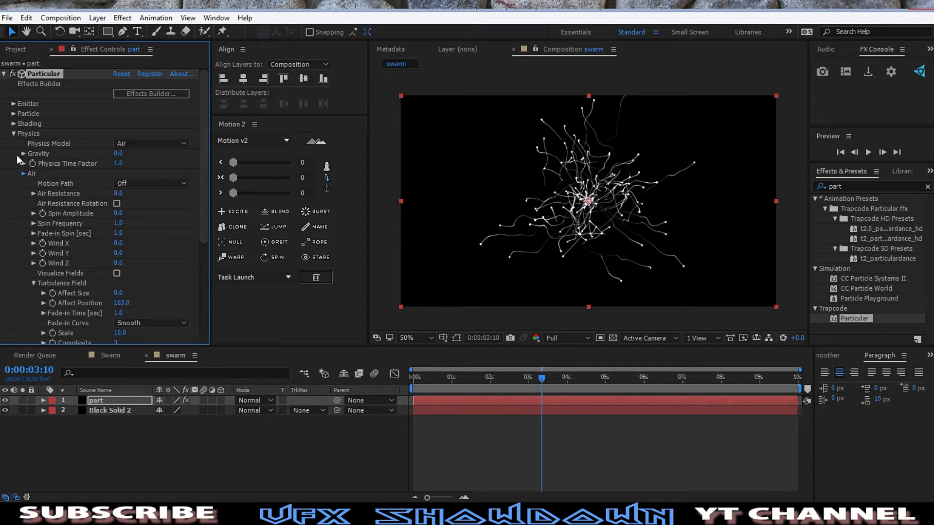
pyautogui.click(14, 134)
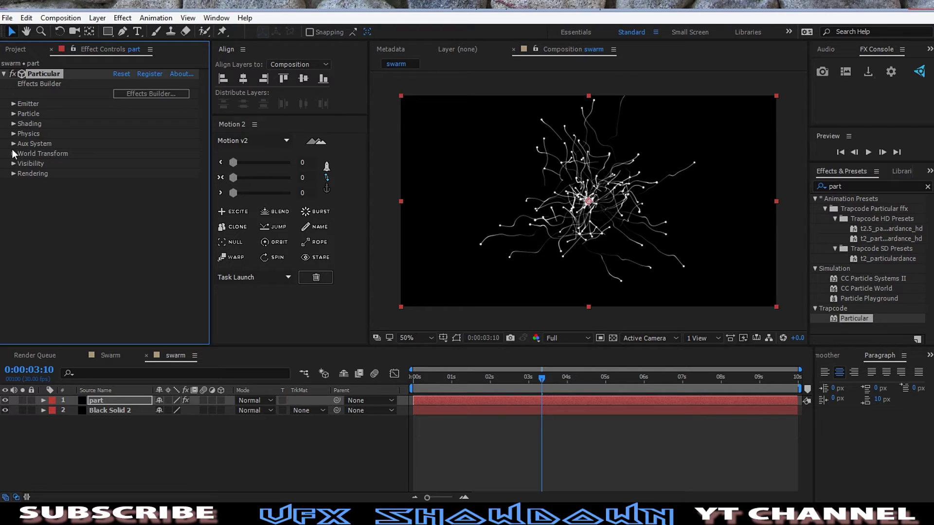
pyautogui.click(14, 144)
pyautogui.scroll(-1, 63, 219)
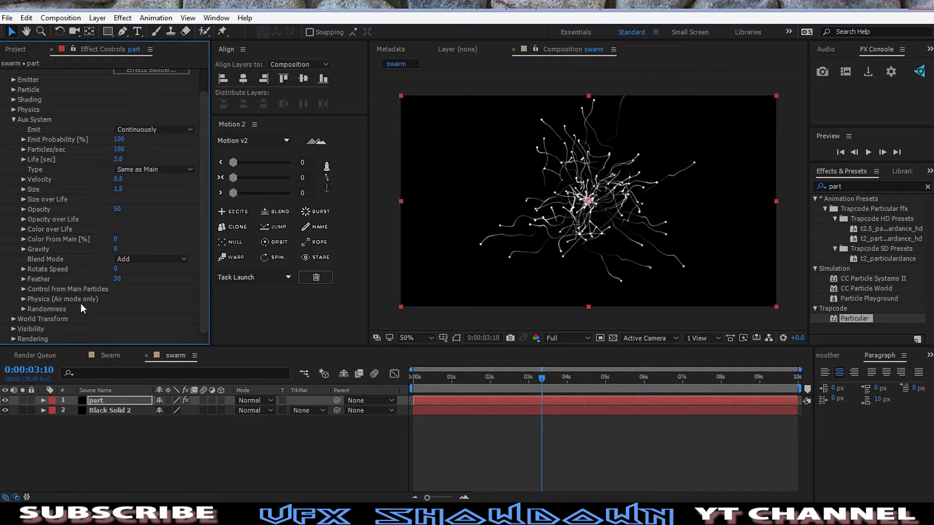
pyautogui.moveTo(538, 378); pyautogui.dragTo(577, 384)
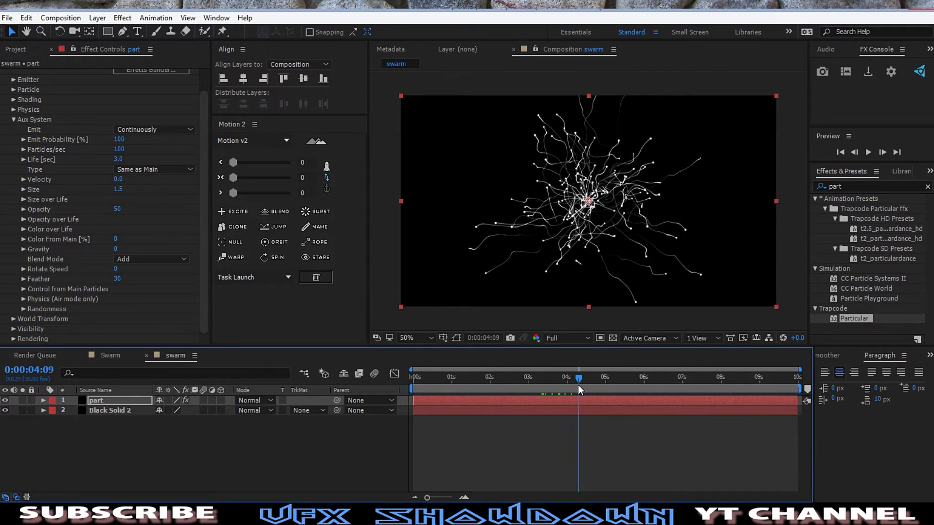
pyautogui.click(57, 291)
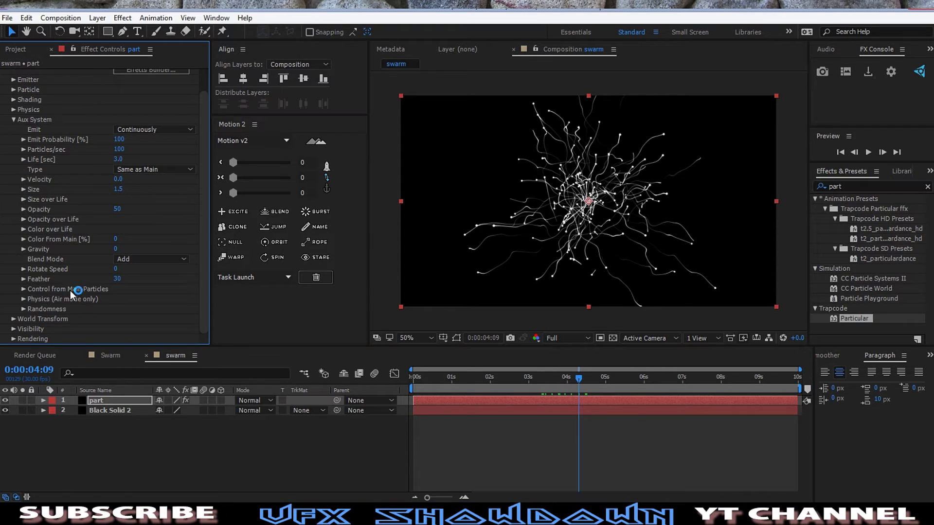
pyautogui.click(24, 288)
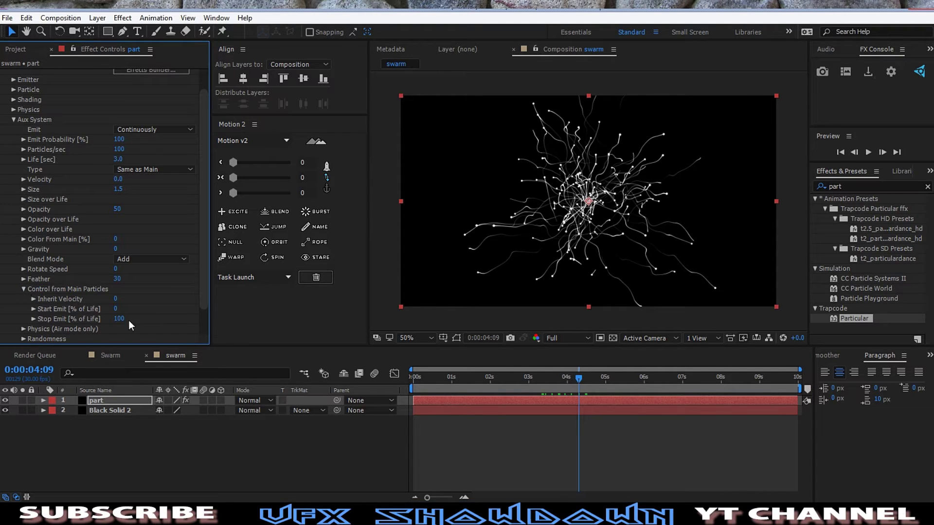
pyautogui.moveTo(116, 299)
pyautogui.mouseDown()
pyautogui.moveTo(130, 301)
pyautogui.moveTo(121, 305)
pyautogui.mouseUp()
pyautogui.click(119, 300)
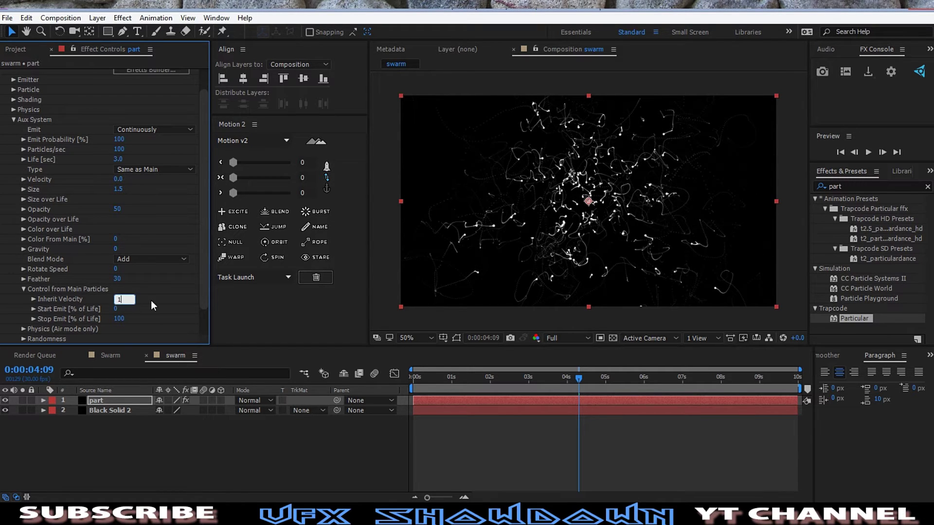
pyautogui.press('Return')
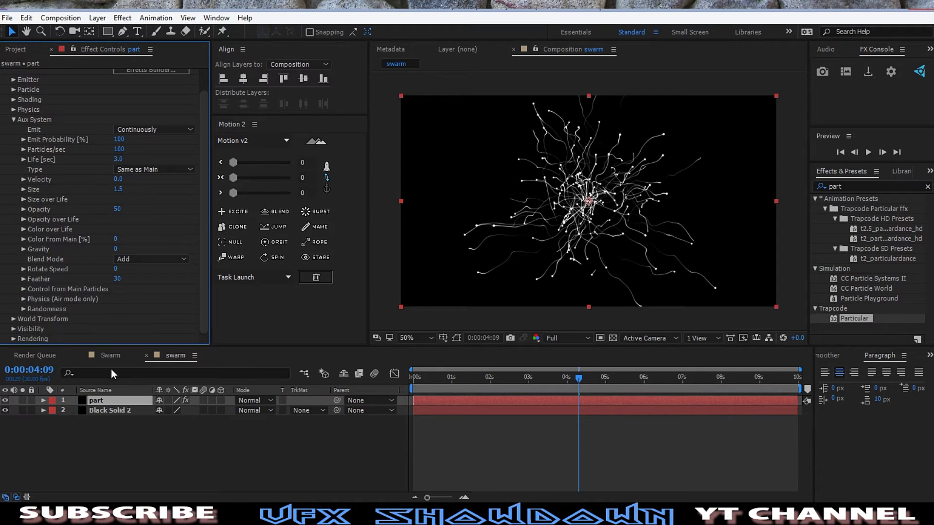
pyautogui.click(103, 355)
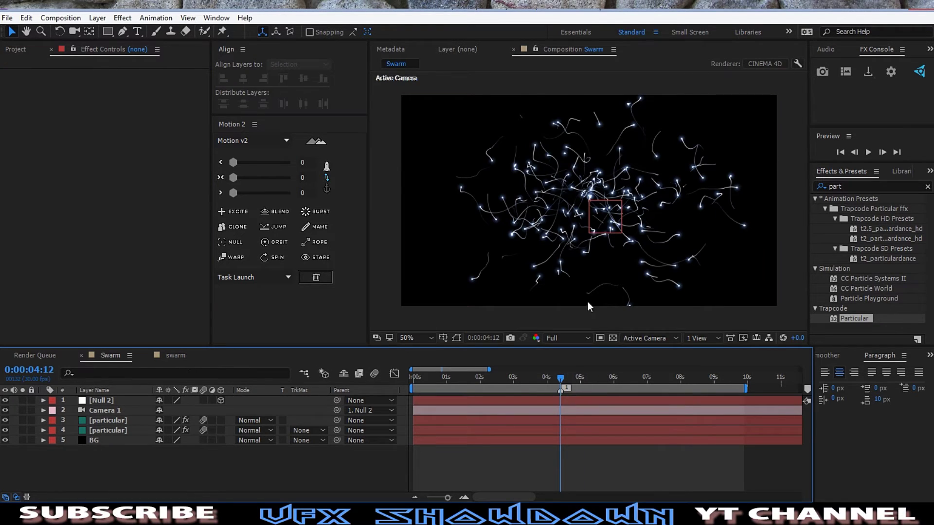
pyautogui.press('.')
pyautogui.press('.')
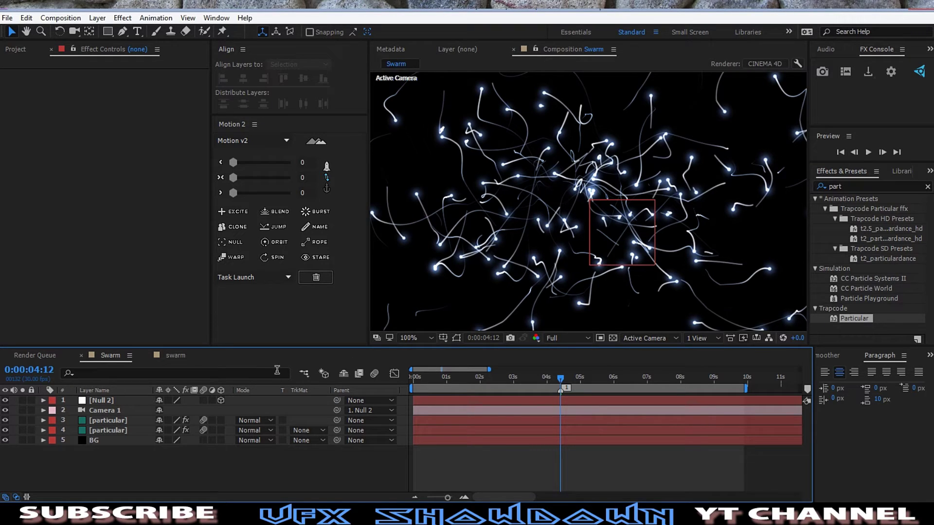
# Step: Return to the swarm comp with the view fitted to its panel, previewing around 7 seconds
pyautogui.click(173, 355)
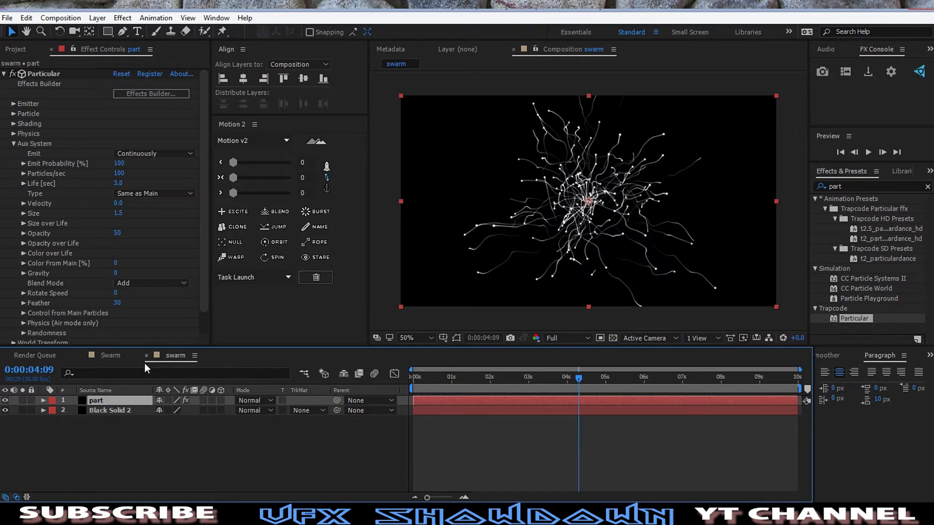
pyautogui.click(413, 337)
pyautogui.click(440, 138)
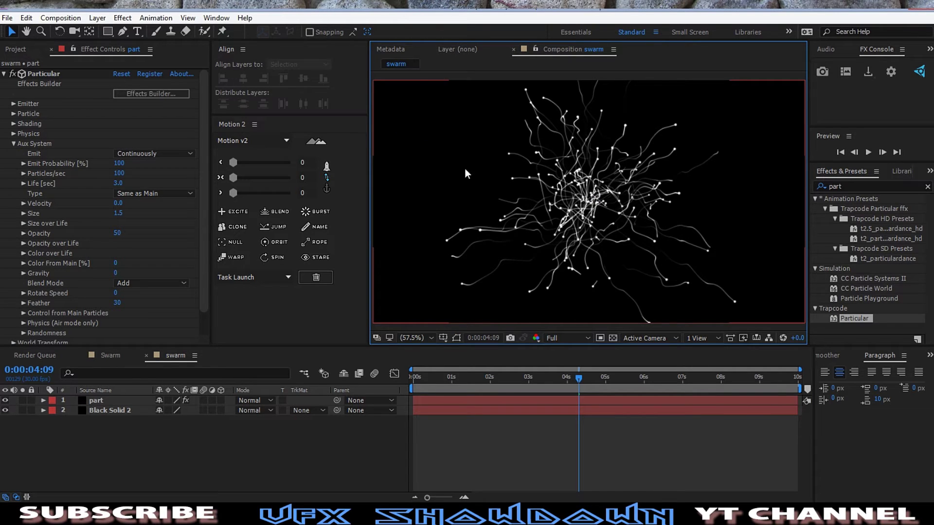
pyautogui.moveTo(594, 377); pyautogui.dragTo(686, 388)
pyautogui.scroll(-2, 204, 273)
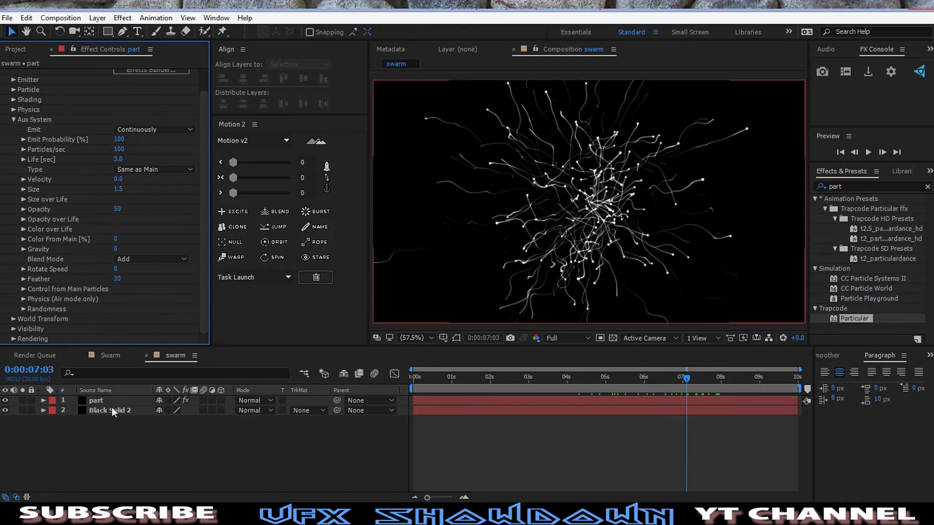
# Step: Collapse the part layer's Aux System settings and zoom the view back to 50% at 5:24
pyautogui.click(124, 402)
pyautogui.scroll(2, 33, 154)
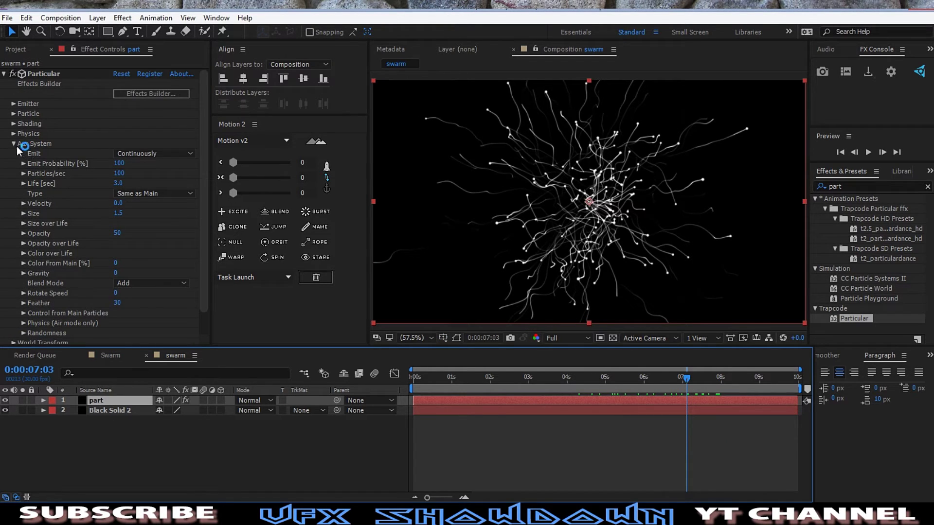
pyautogui.click(14, 144)
pyautogui.click(98, 412)
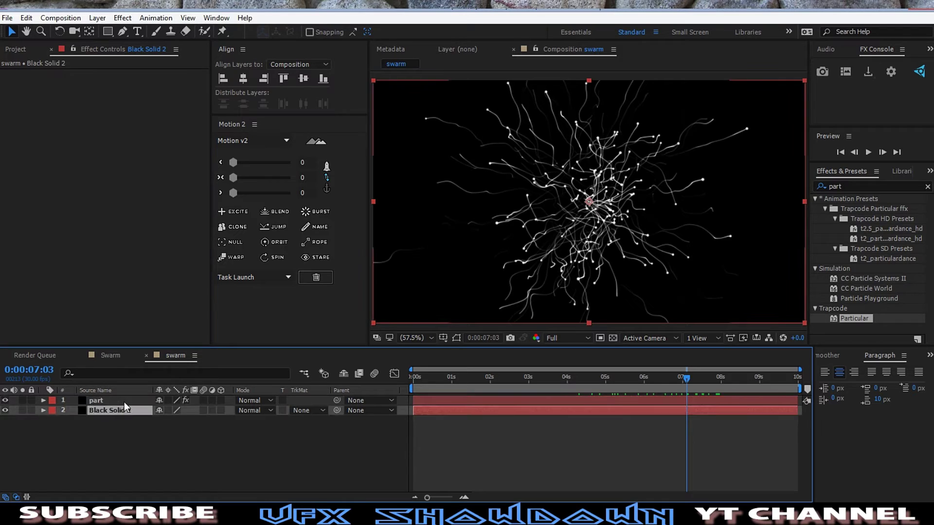
pyautogui.click(124, 402)
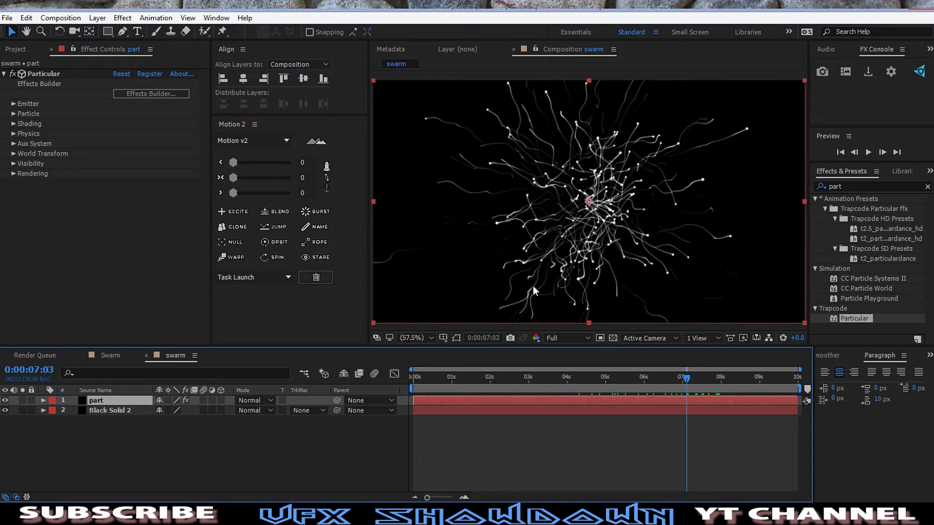
pyautogui.press(',')
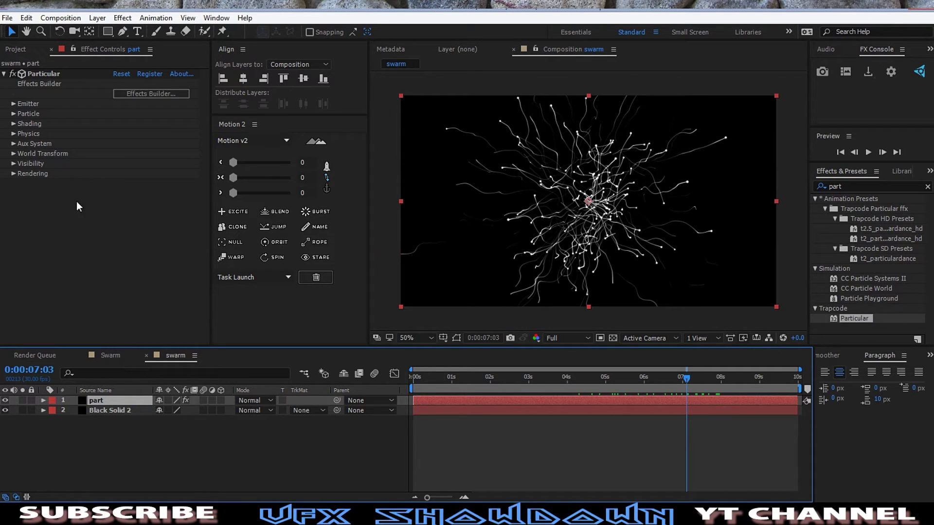
pyautogui.moveTo(683, 384); pyautogui.dragTo(636, 384)
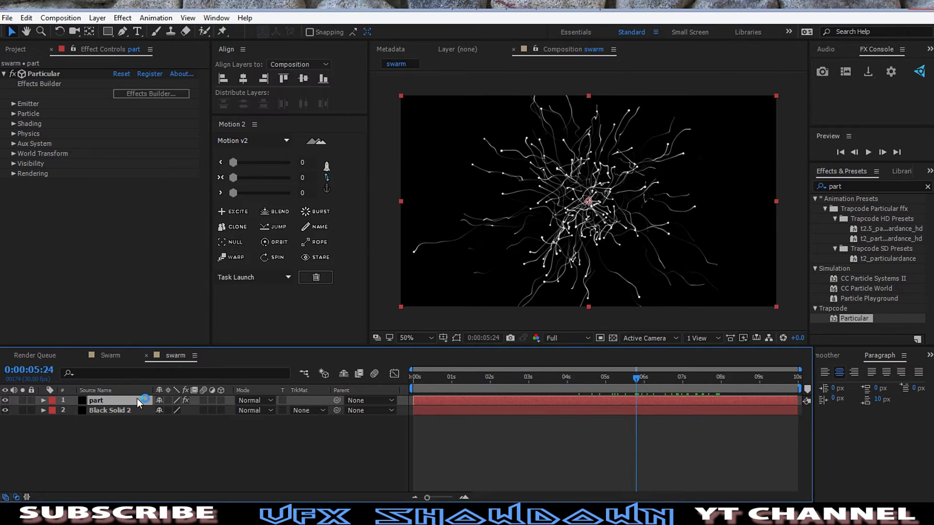
# Step: Duplicate the part layer and set the top copy's Aux System Emit to Off, soloing it to check
pyautogui.hotkey('ctrl', 'd')
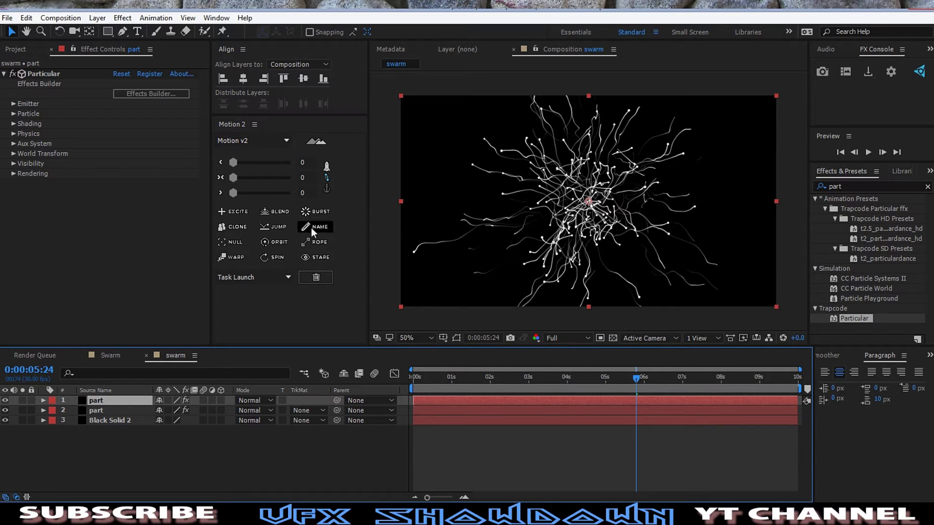
pyautogui.click(13, 144)
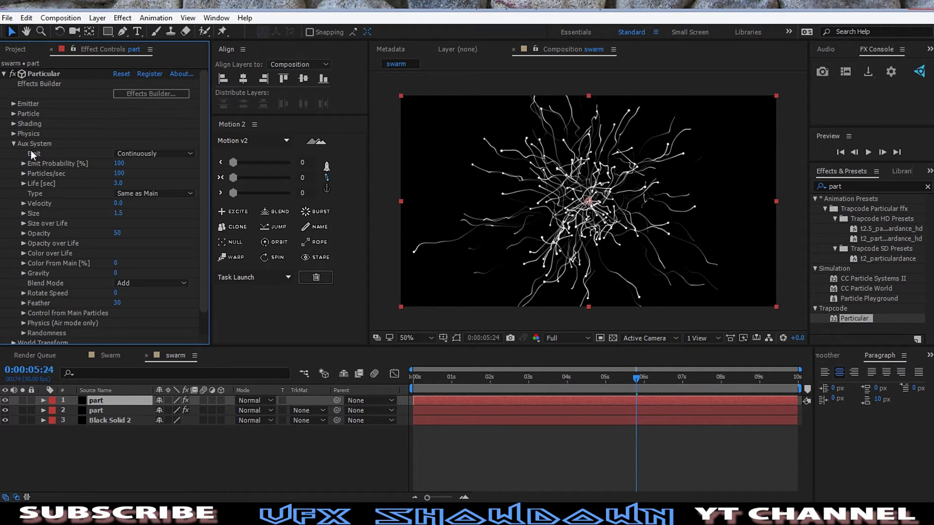
pyautogui.click(139, 154)
pyautogui.click(148, 166)
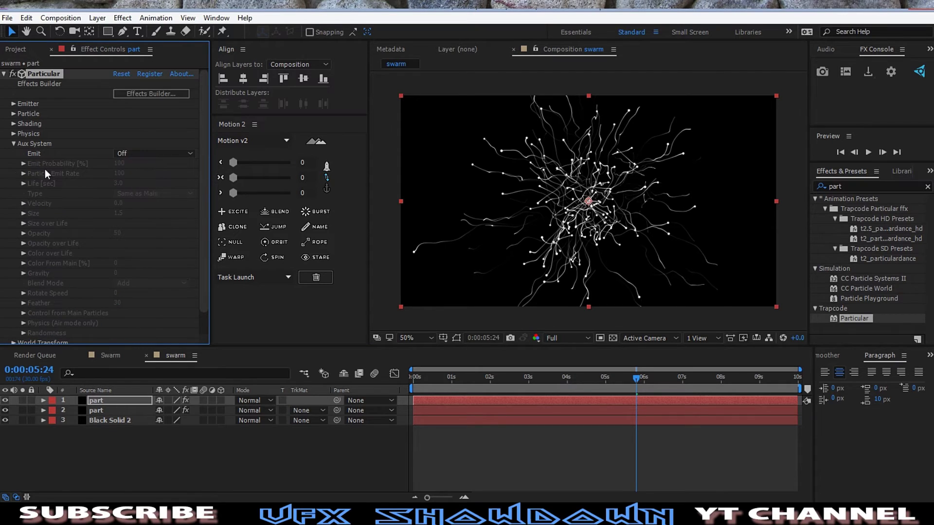
pyautogui.click(11, 143)
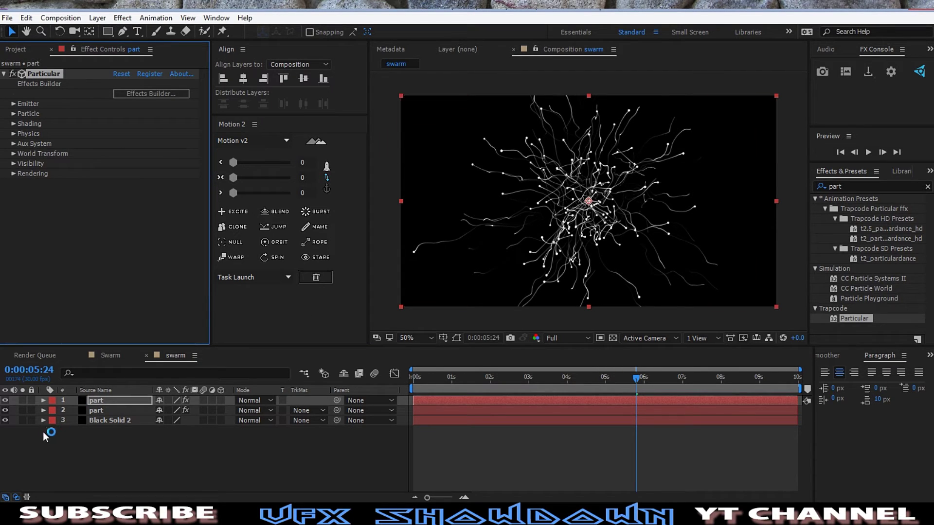
pyautogui.click(22, 399)
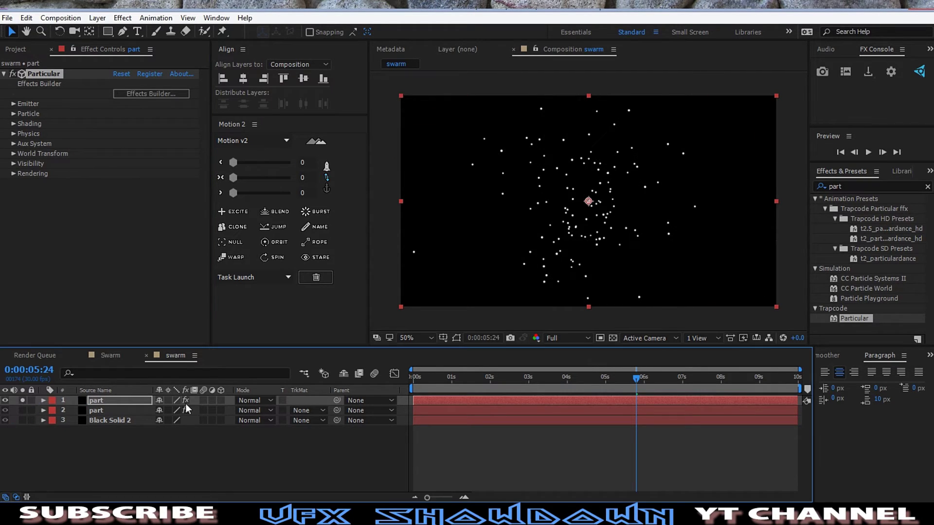
pyautogui.moveTo(578, 383); pyautogui.dragTo(637, 384)
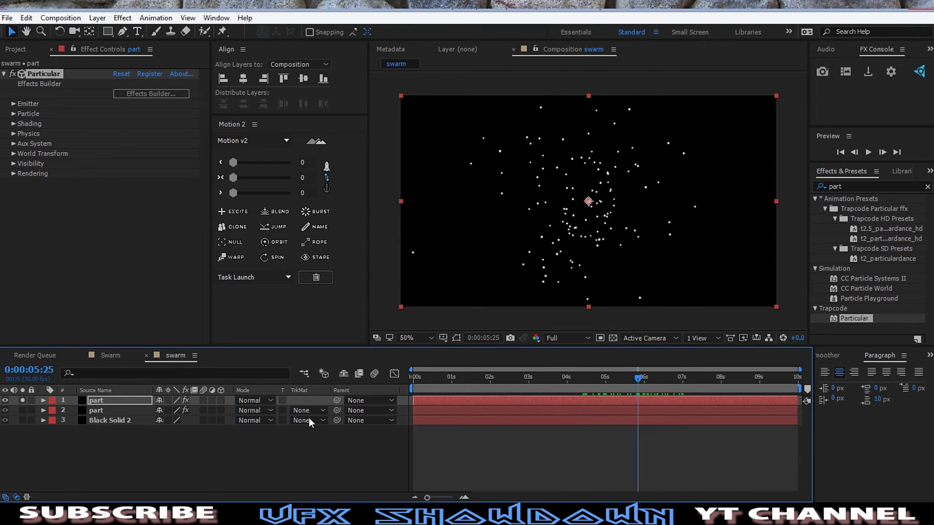
# Step: Search Effects & Presets for 'glow' and apply Glow to the top part layer
pyautogui.click(112, 401)
pyautogui.click(846, 187)
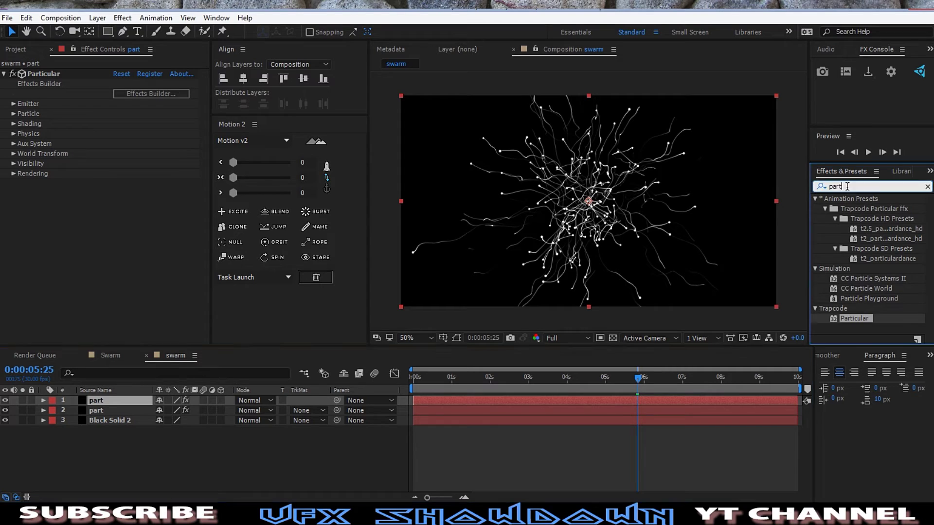
pyautogui.write('gl')
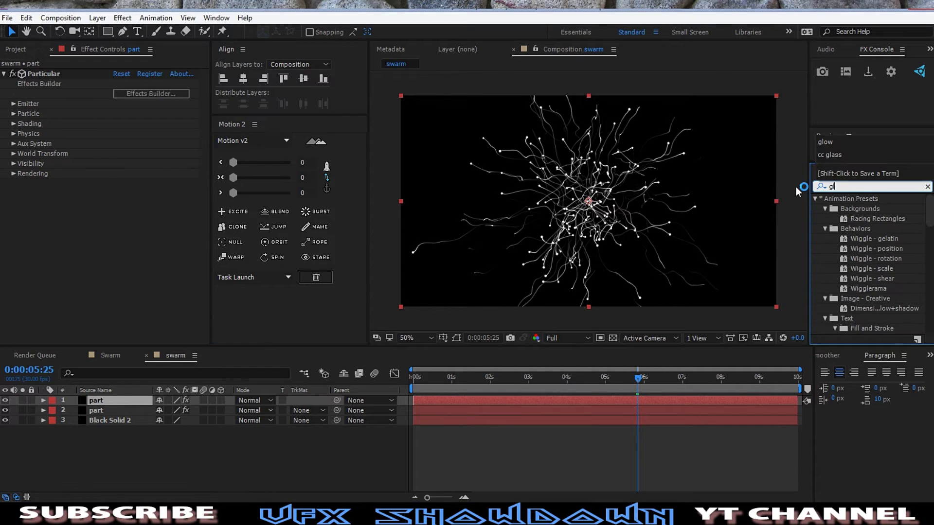
pyautogui.write('ow')
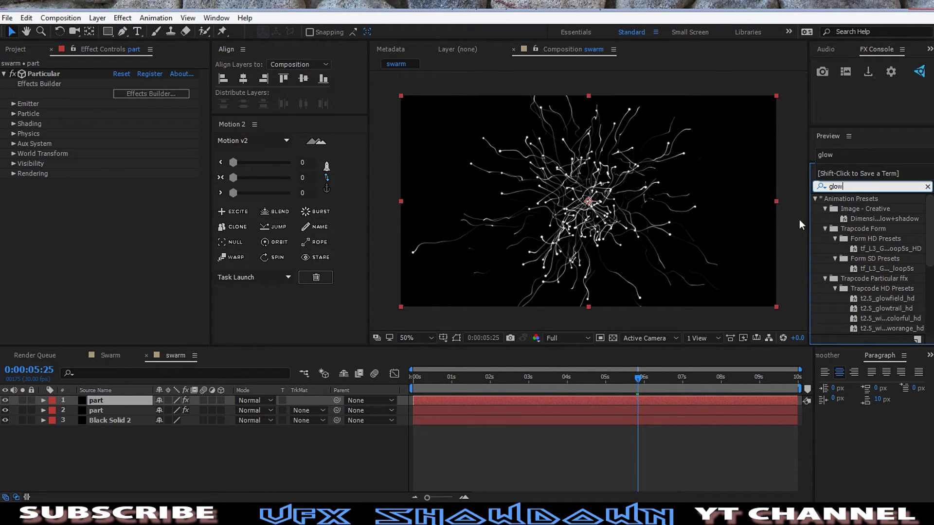
pyautogui.scroll(-5, 870, 263)
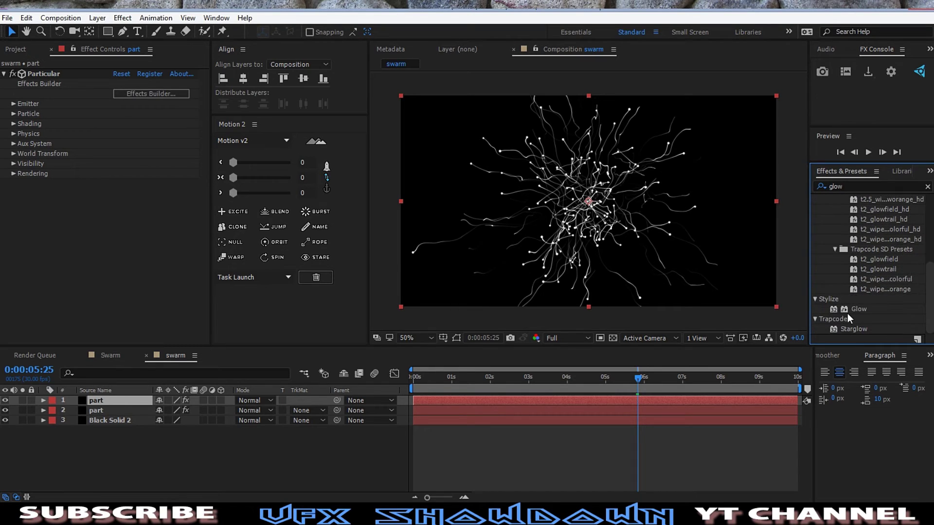
pyautogui.click(859, 309)
pyautogui.moveTo(858, 309); pyautogui.dragTo(127, 400)
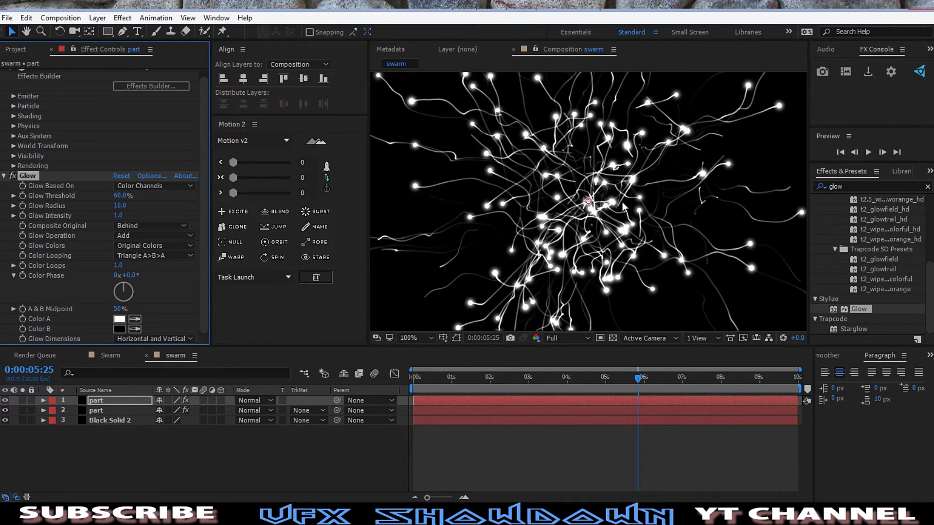
# Step: Set Glow Intensity to 1.5 and Glow Radius to 15
pyautogui.click(118, 215)
pyautogui.write('1')
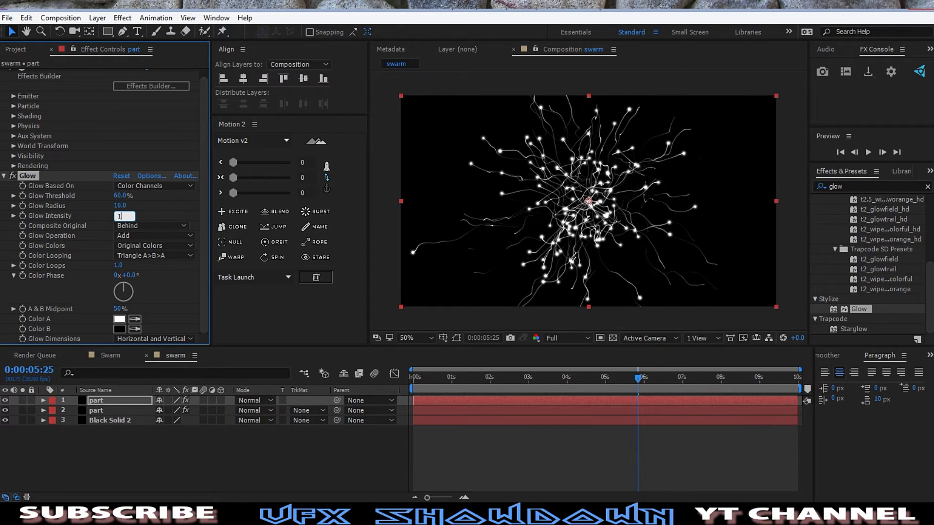
pyautogui.write(',5')
pyautogui.press('BackSpace')
pyautogui.press('BackSpace')
pyautogui.write('.')
pyautogui.press('Return')
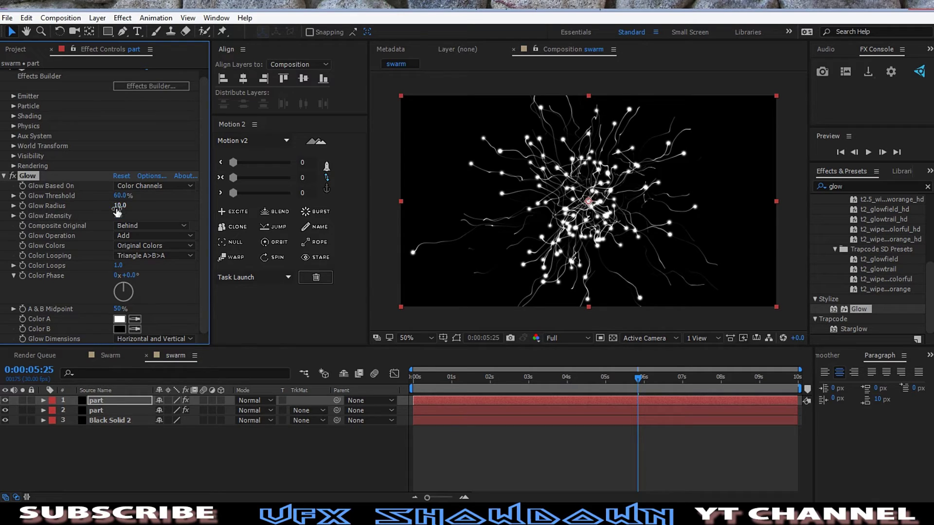
pyautogui.click(120, 206)
pyautogui.write('1.5')
pyautogui.press('Return')
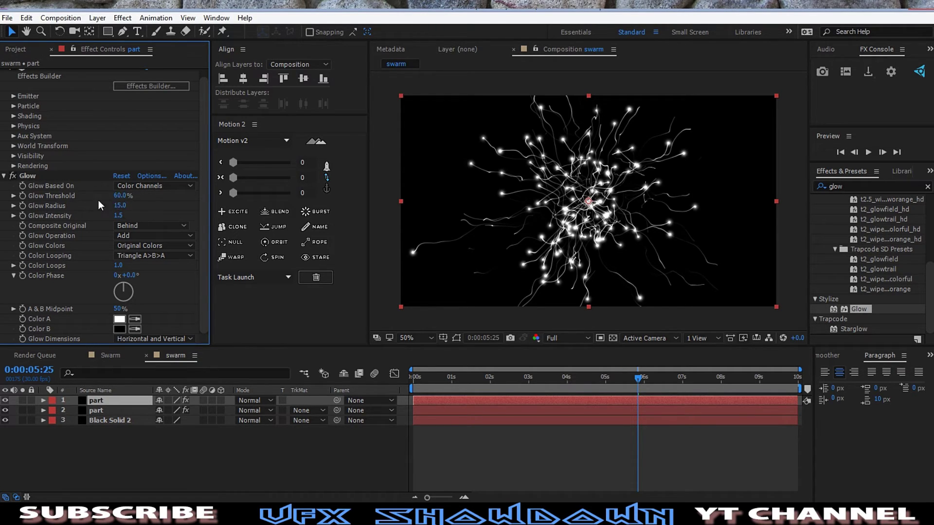
# Step: Edit the Glow Threshold value and move the time back to about 4 seconds
pyautogui.click(121, 196)
pyautogui.write('50')
pyautogui.moveTo(636, 378); pyautogui.dragTo(612, 383)
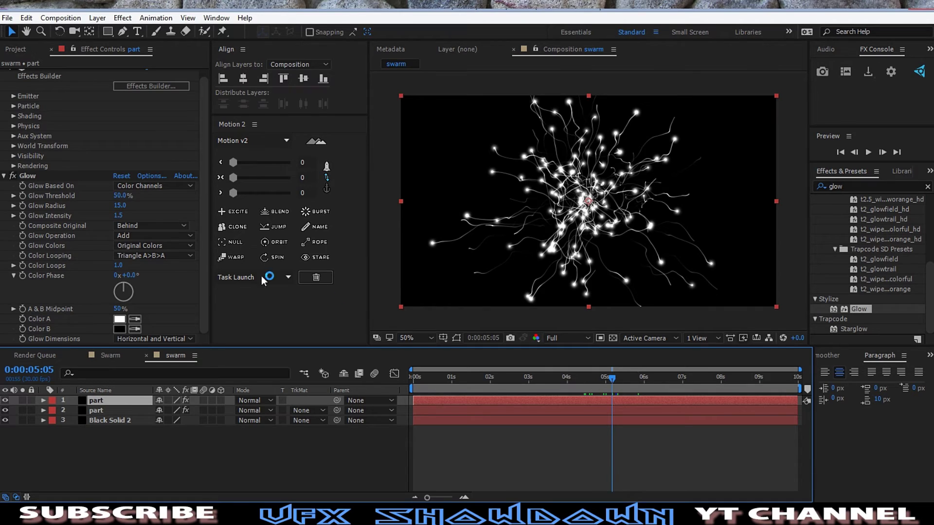
pyautogui.click(120, 196)
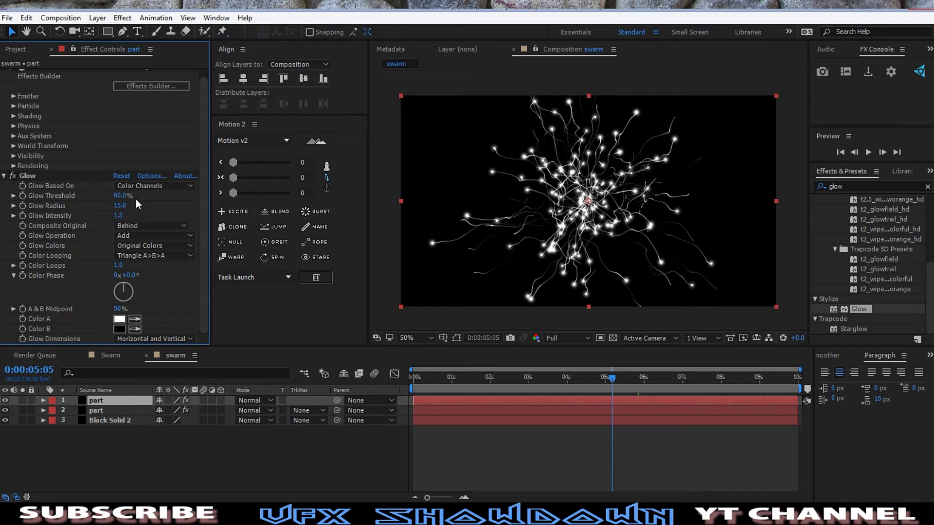
# Step: Commit Glow Threshold at 60% and make Particular's particle Color pale blue (CADBFF)
pyautogui.click(109, 202)
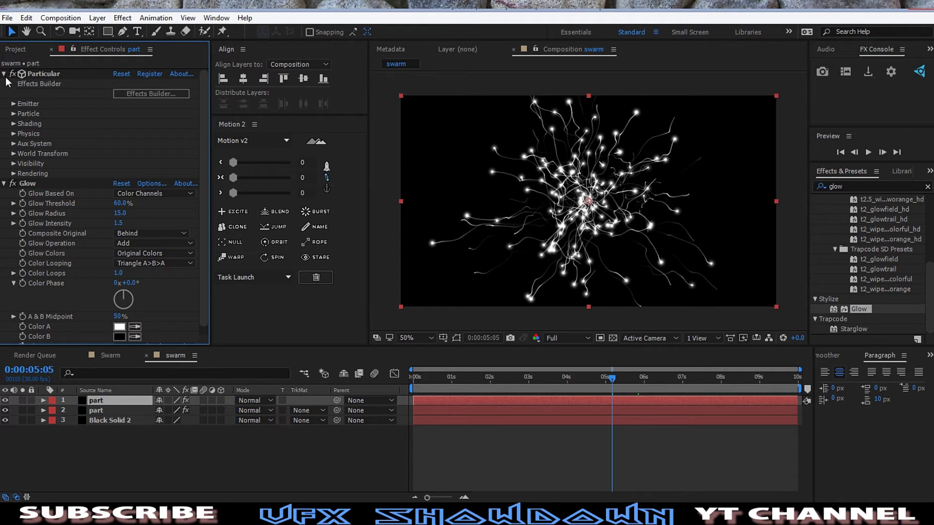
pyautogui.click(13, 114)
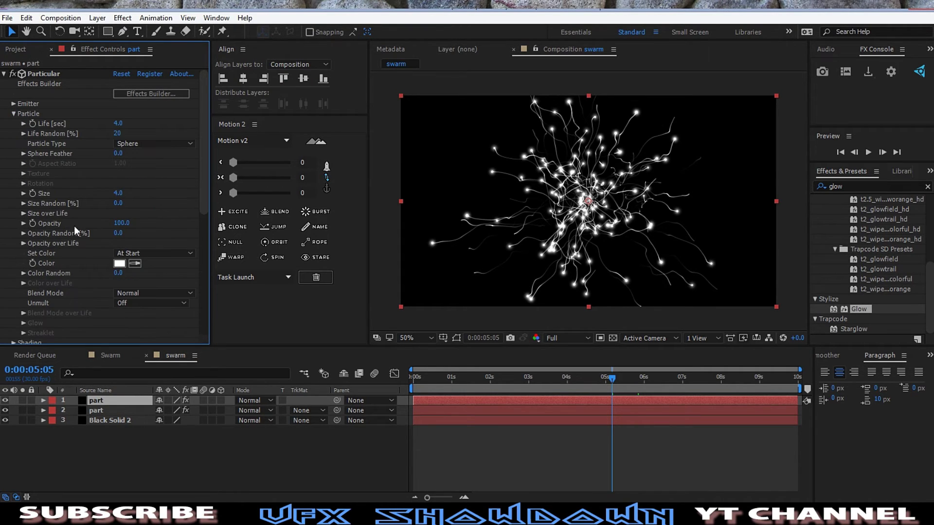
pyautogui.click(119, 264)
pyautogui.moveTo(275, 200); pyautogui.dragTo(277, 209)
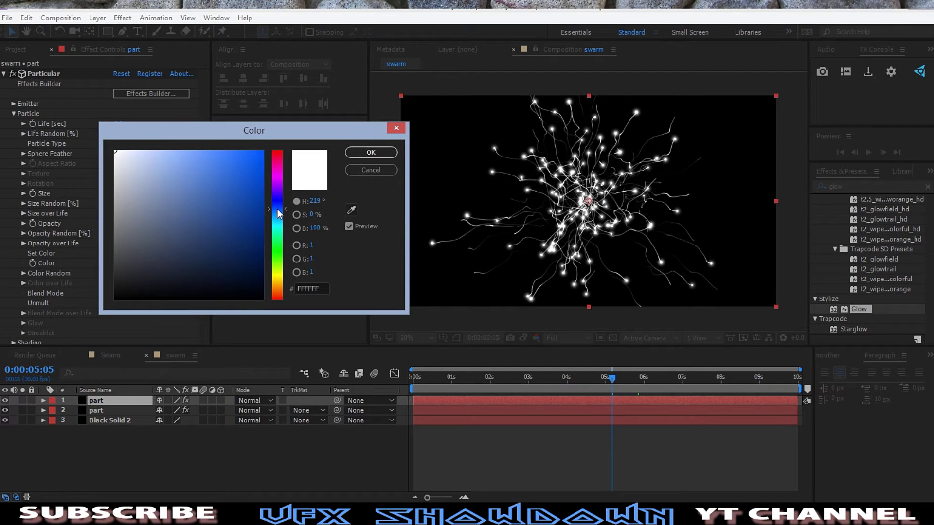
pyautogui.click(135, 160)
pyautogui.moveTo(149, 160)
pyautogui.mouseDown()
pyautogui.moveTo(140, 143)
pyautogui.moveTo(144, 150)
pyautogui.mouseUp()
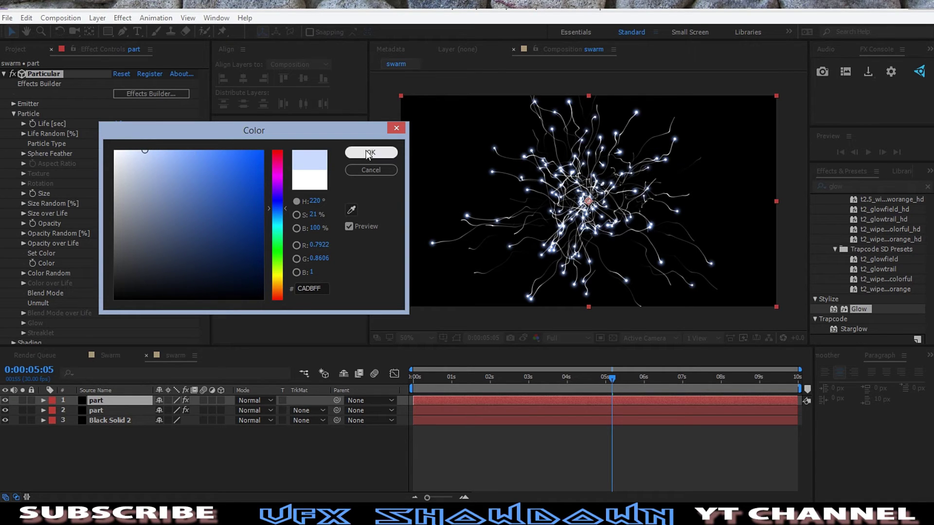
pyautogui.click(370, 153)
# Step: Compare with the finished Swarm composition, then reselect the top part layer
pyautogui.click(111, 355)
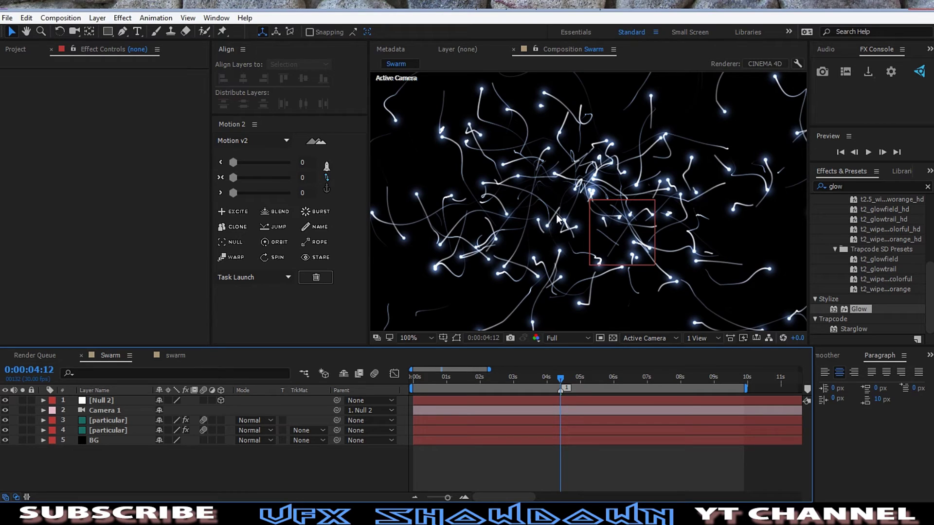
pyautogui.click(175, 356)
pyautogui.click(118, 402)
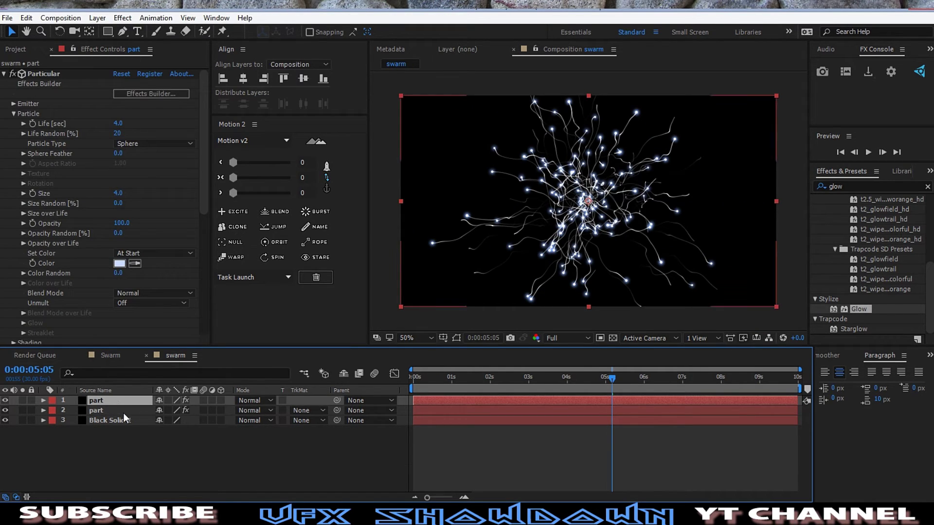
# Step: Set the second layer's Aux Color over Life start stop to light blue (DCE5FF), checking at 100%
pyautogui.click(123, 412)
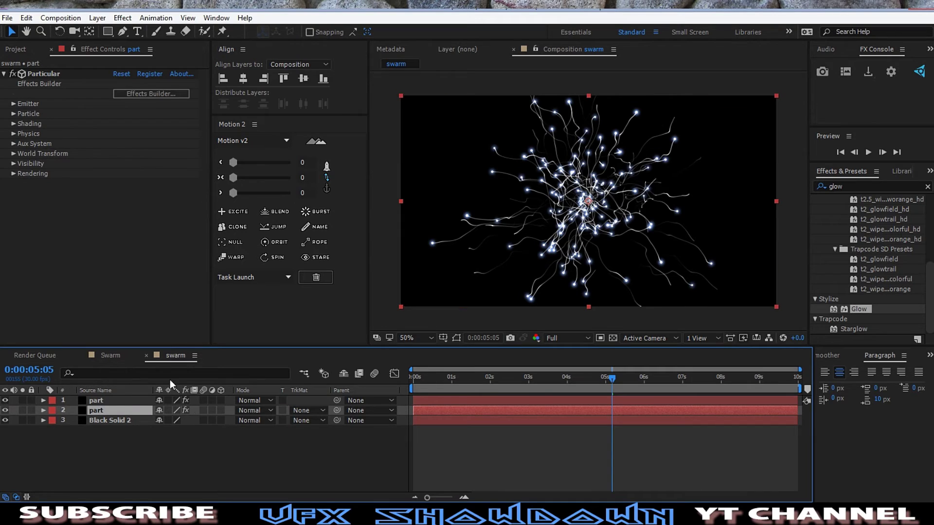
pyautogui.click(13, 143)
pyautogui.scroll(-1, 49, 253)
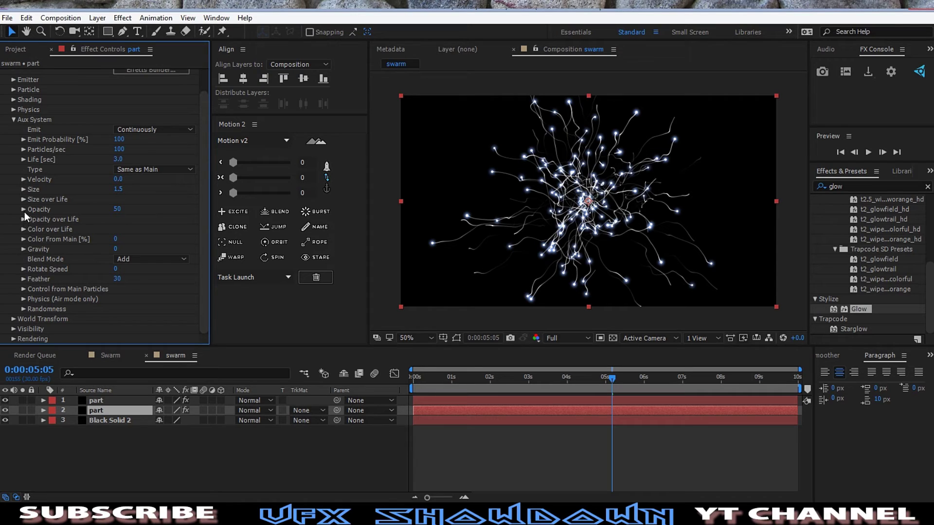
pyautogui.click(24, 229)
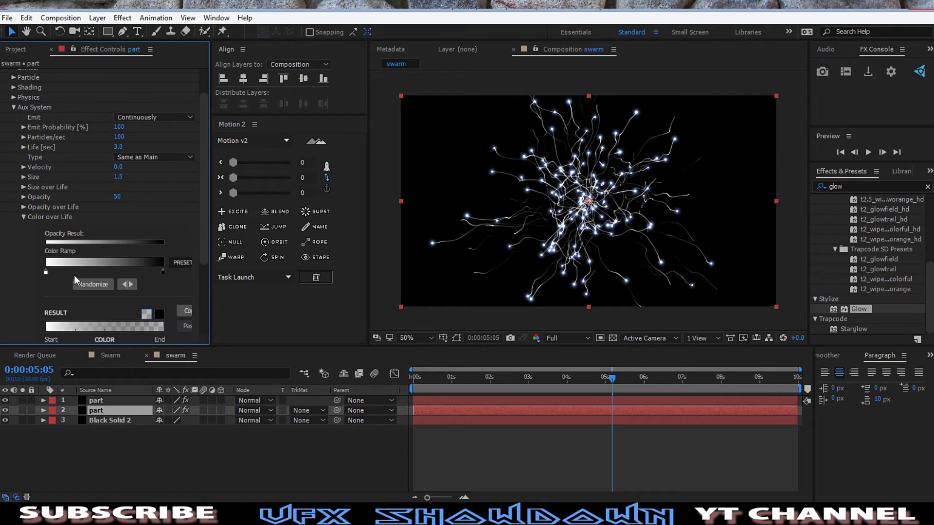
pyautogui.doubleClick(45, 273)
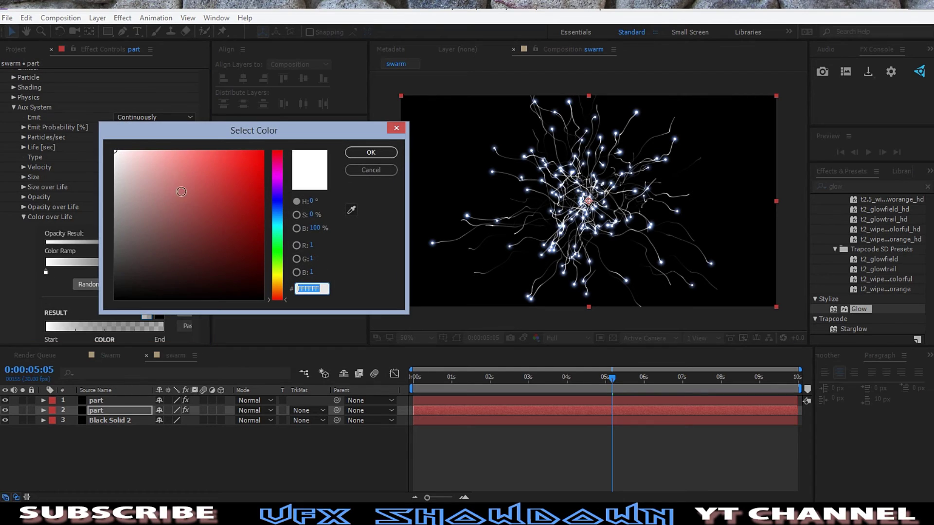
pyautogui.click(278, 211)
pyautogui.moveTo(278, 214); pyautogui.dragTo(277, 208)
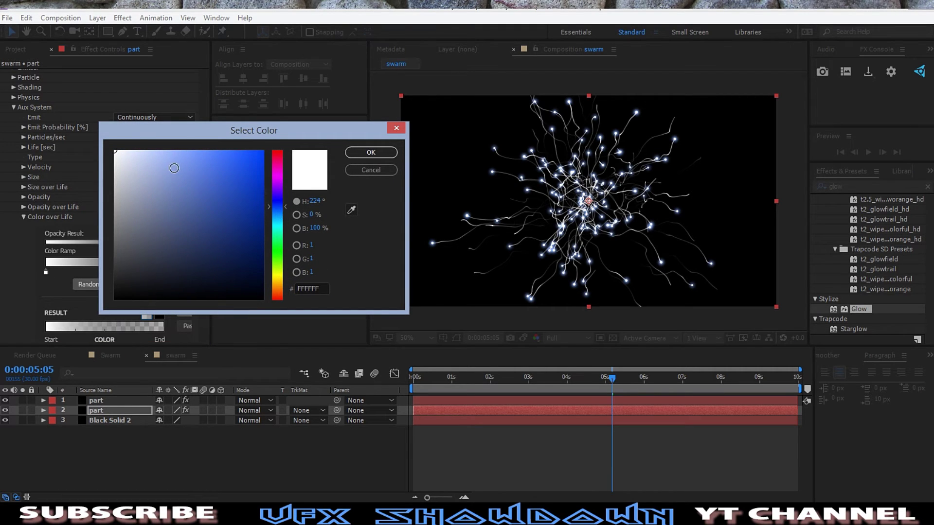
pyautogui.moveTo(141, 161); pyautogui.dragTo(134, 145)
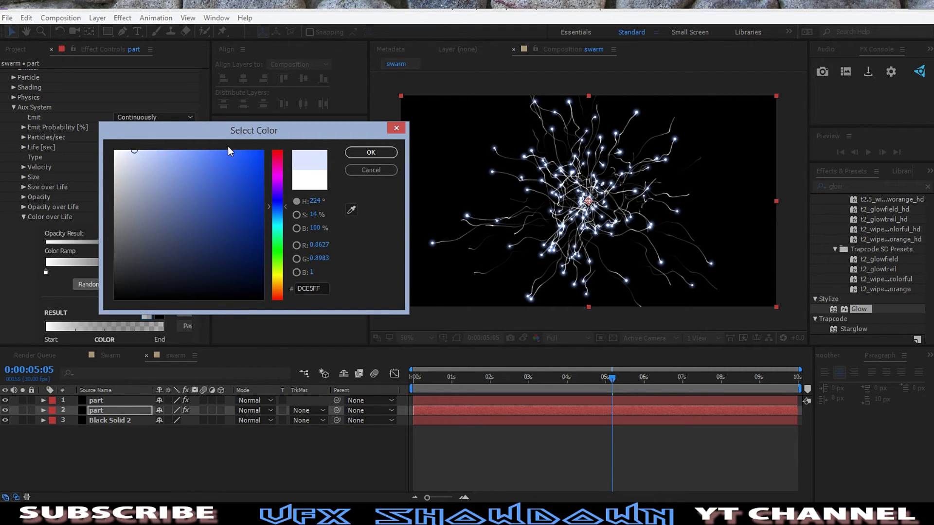
pyautogui.click(383, 152)
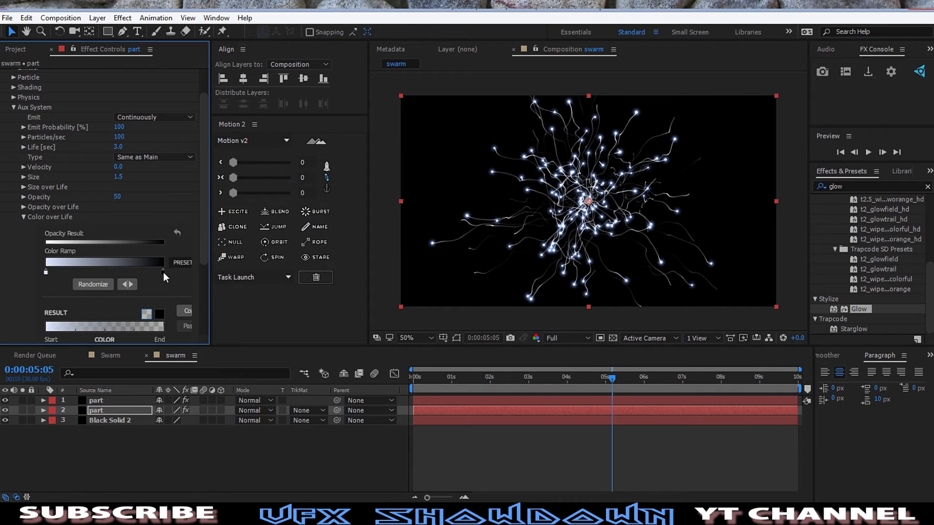
pyautogui.press('/')
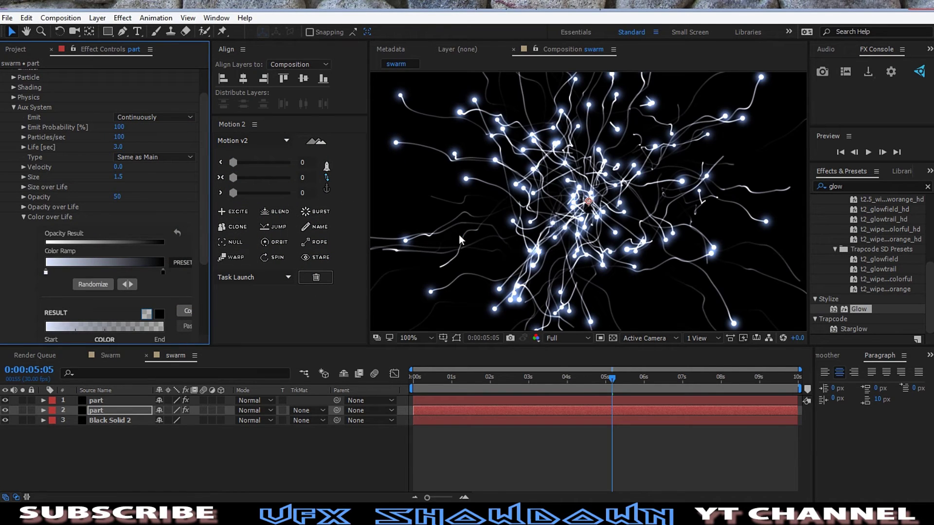
pyautogui.press(',')
# Step: Keep the top layer's Particular Rendering motion blur set to Comp Settings
pyautogui.click(13, 105)
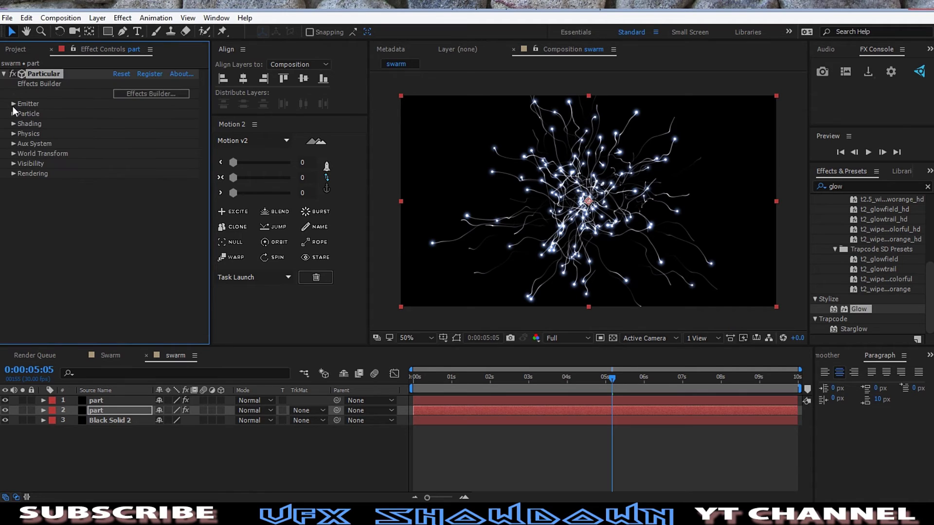
pyautogui.click(116, 400)
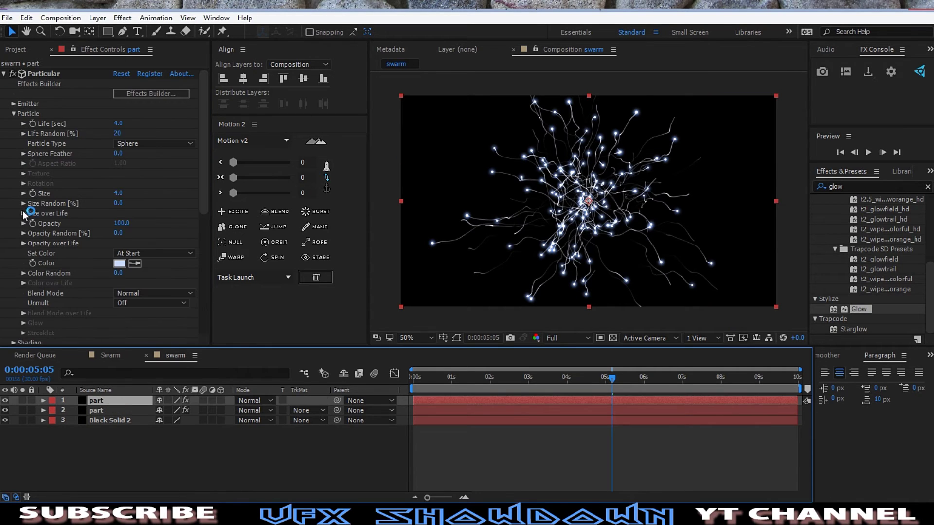
pyautogui.click(14, 113)
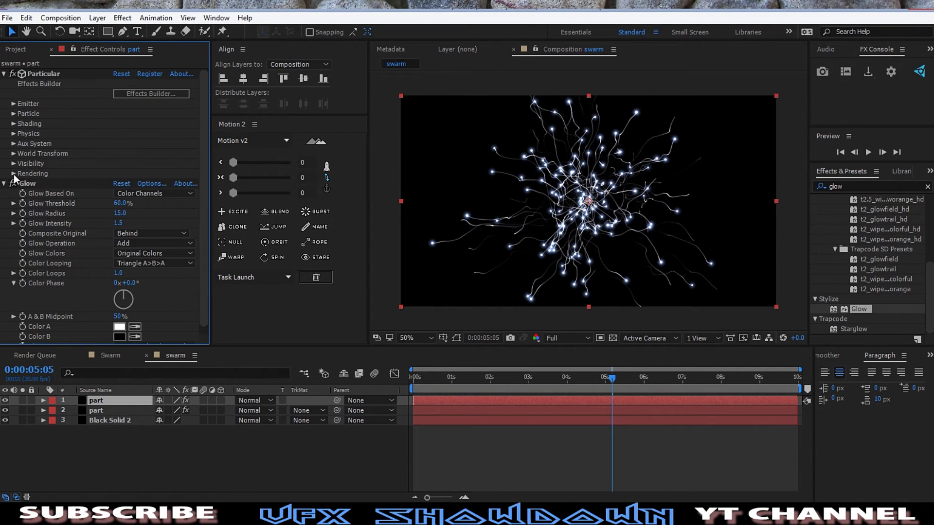
pyautogui.click(13, 174)
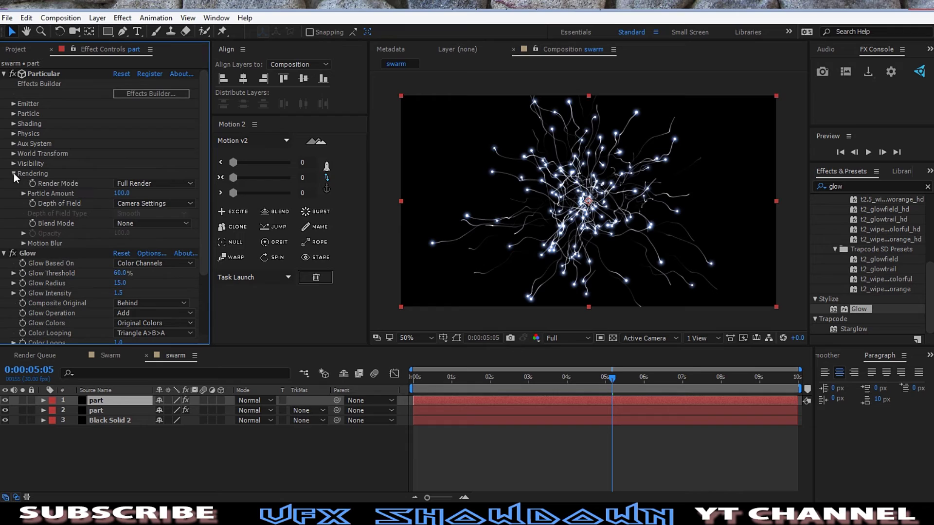
pyautogui.click(23, 243)
pyautogui.click(141, 253)
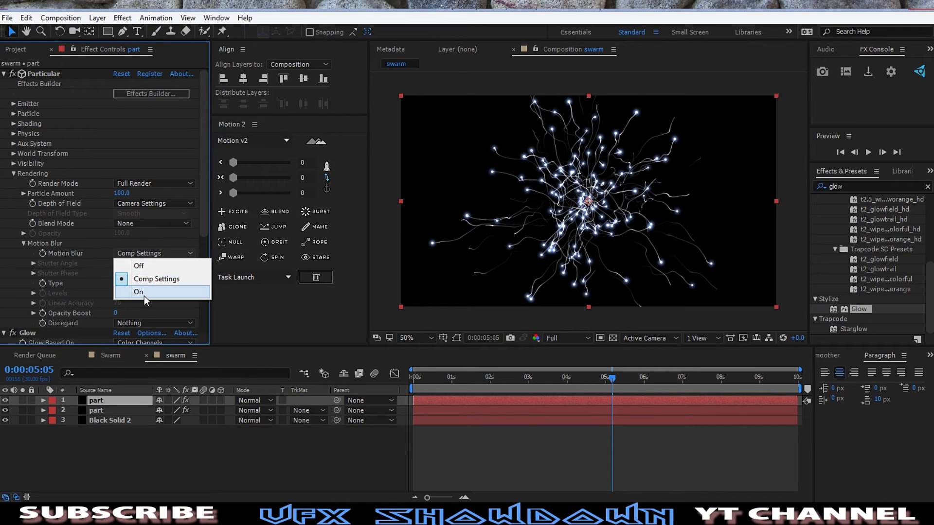
pyautogui.click(156, 279)
pyautogui.click(147, 467)
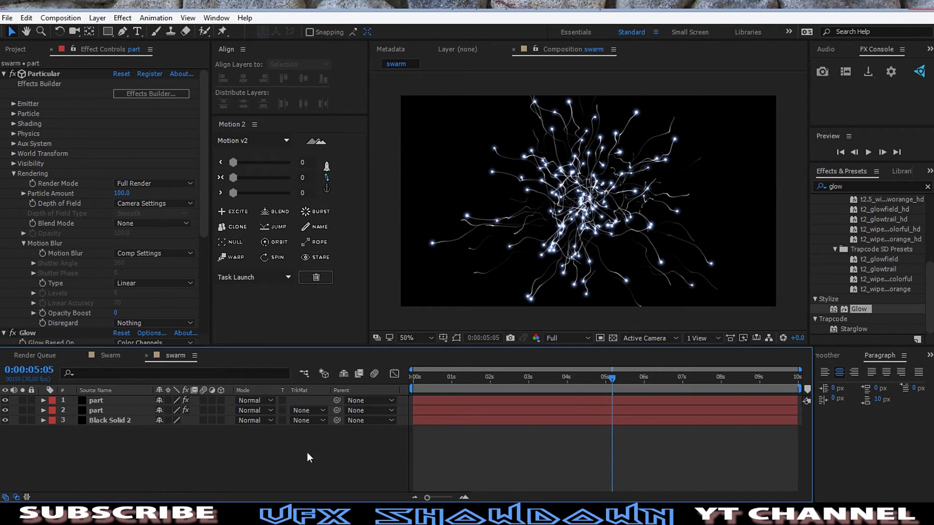
# Step: Enable composition motion blur and the motion blur switch on both part layers
pyautogui.click(376, 374)
pyautogui.click(114, 400)
pyautogui.keyDown('shift'); pyautogui.click(118, 409); pyautogui.keyUp('shift')
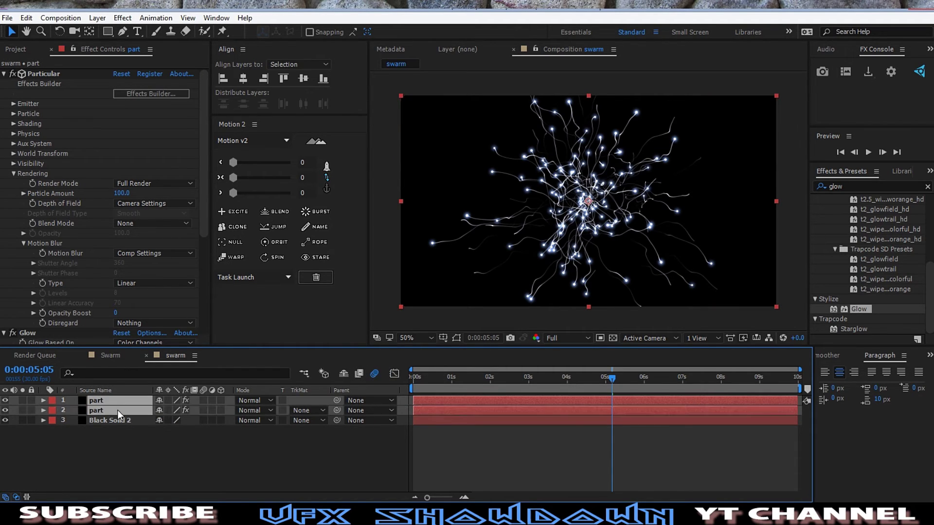
pyautogui.click(203, 400)
pyautogui.click(212, 441)
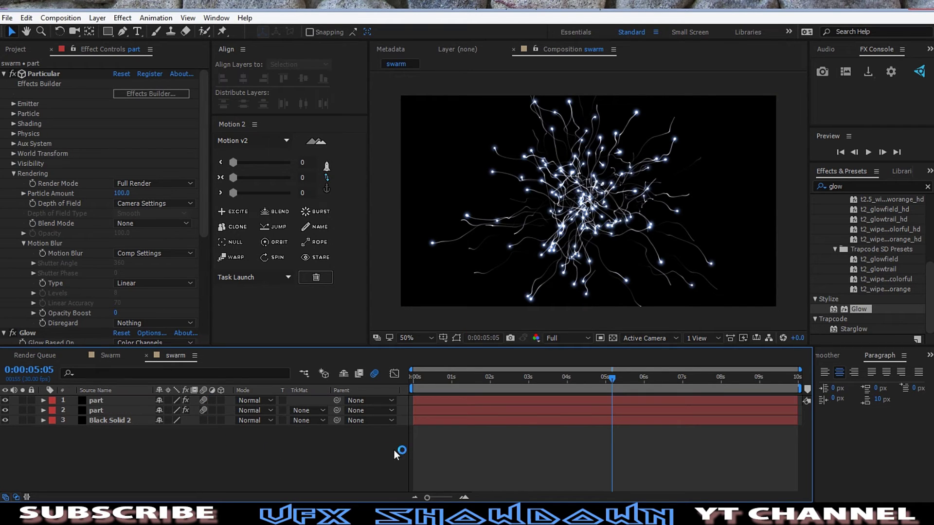
# Step: Inspect the blur at 0:00:05:22 at 100%, then fit the comp in the viewer
pyautogui.moveTo(588, 378); pyautogui.dragTo(633, 378)
pyautogui.press('.')
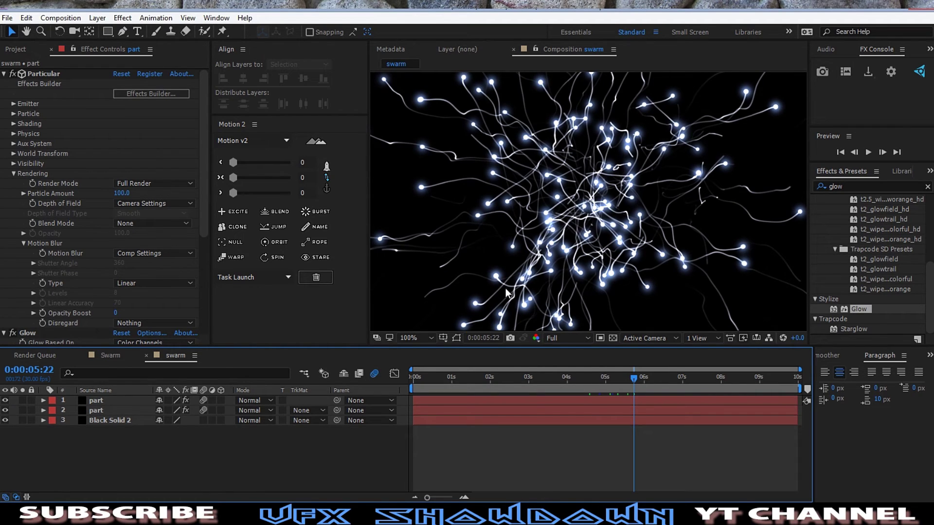
pyautogui.click(419, 337)
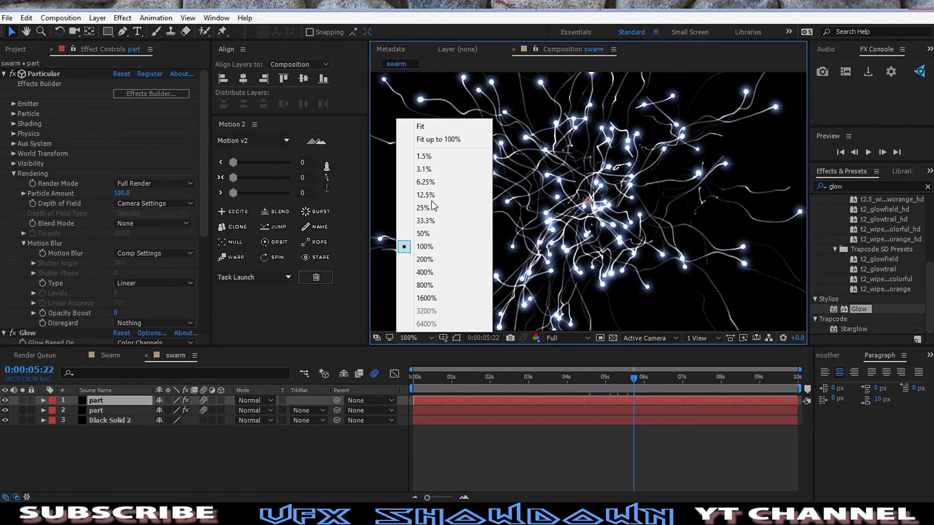
pyautogui.click(445, 130)
pyautogui.click(295, 459)
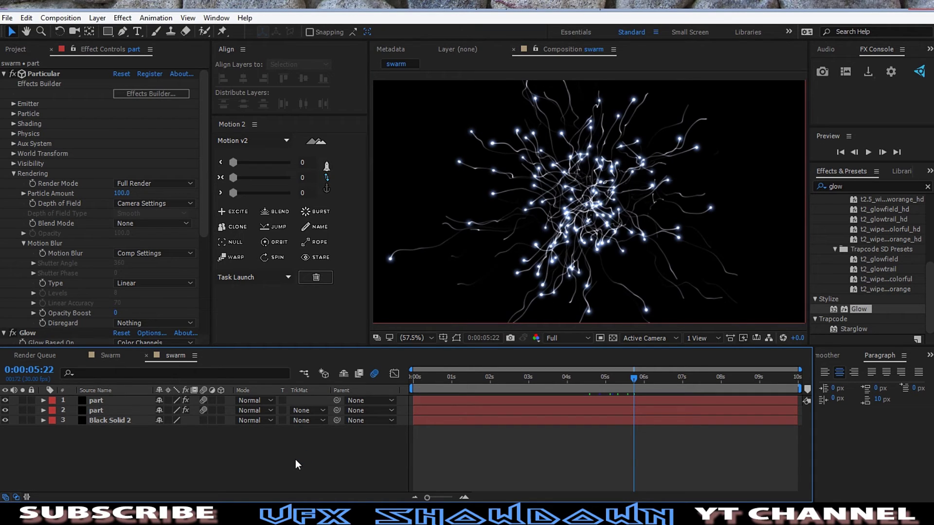
# Step: Set the motion blur Shutter Angle to 350° in Composition Settings > Advanced
pyautogui.hotkey('ctrl', 'k')
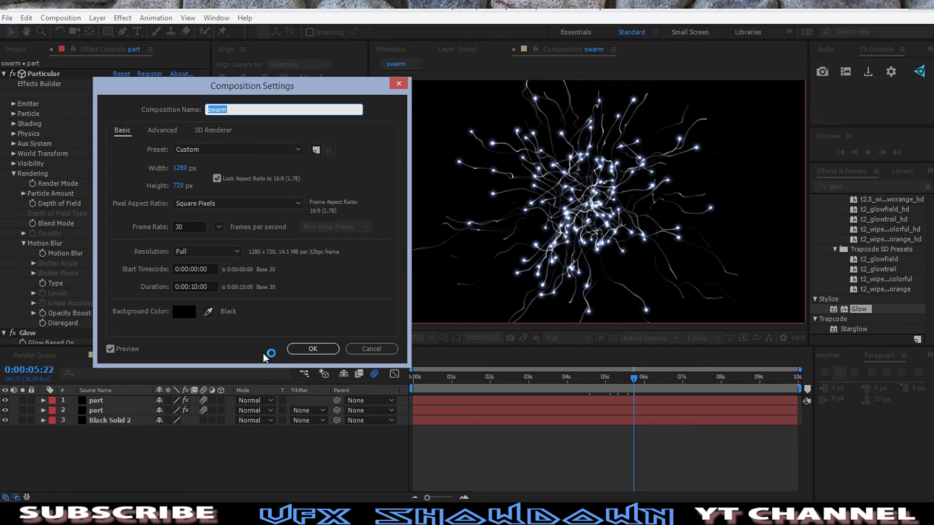
pyautogui.click(162, 131)
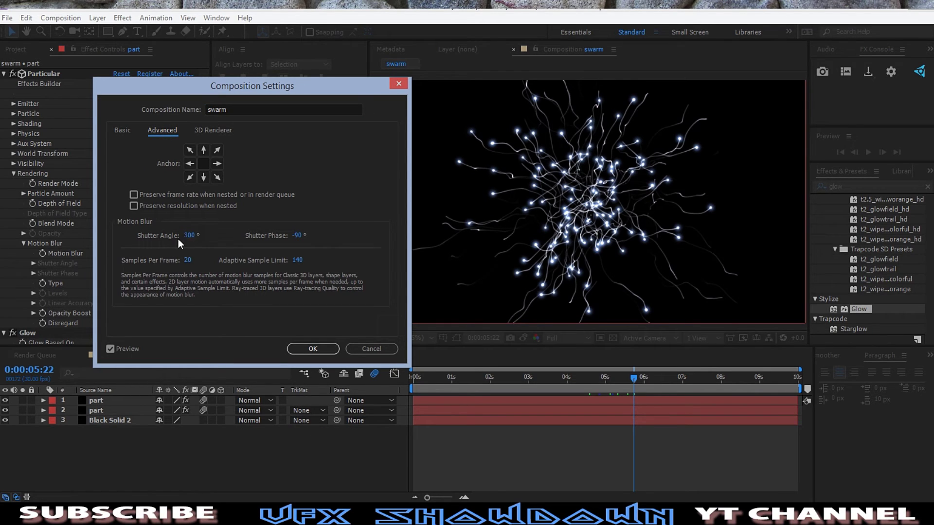
pyautogui.click(188, 236)
pyautogui.click(320, 351)
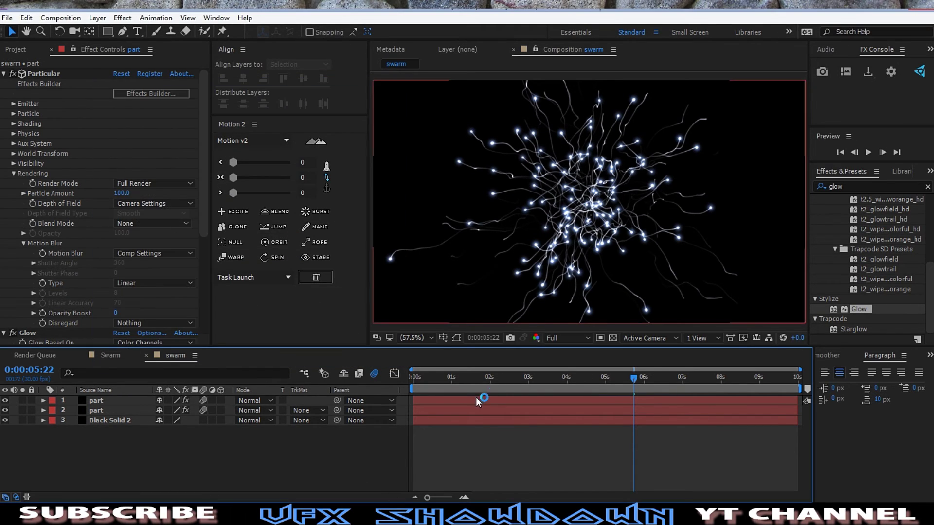
# Step: Scrub from 0:00:02:04 to 0:00:04:19 to review the trails, viewing at 50%
pyautogui.click(496, 378)
pyautogui.click(422, 337)
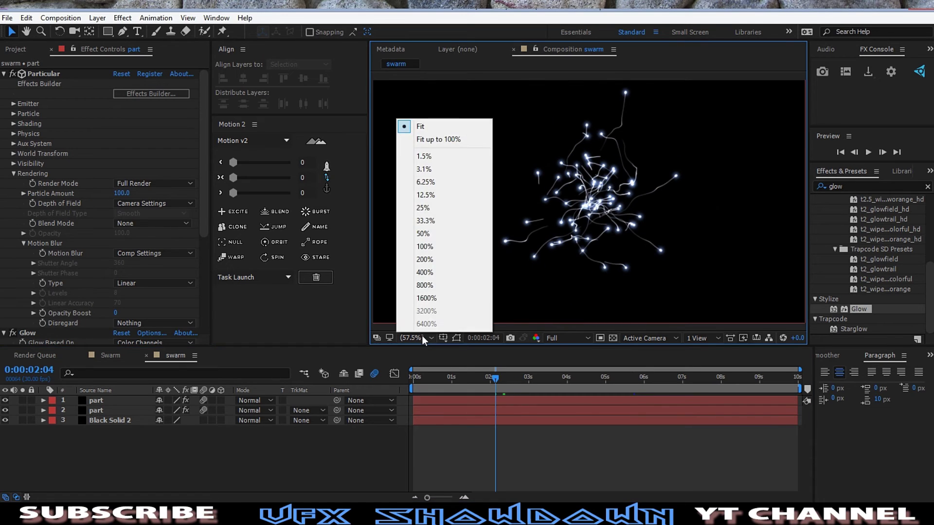
pyautogui.click(420, 126)
pyautogui.click(505, 378)
pyautogui.moveTo(514, 378); pyautogui.dragTo(579, 380)
pyautogui.press(',')
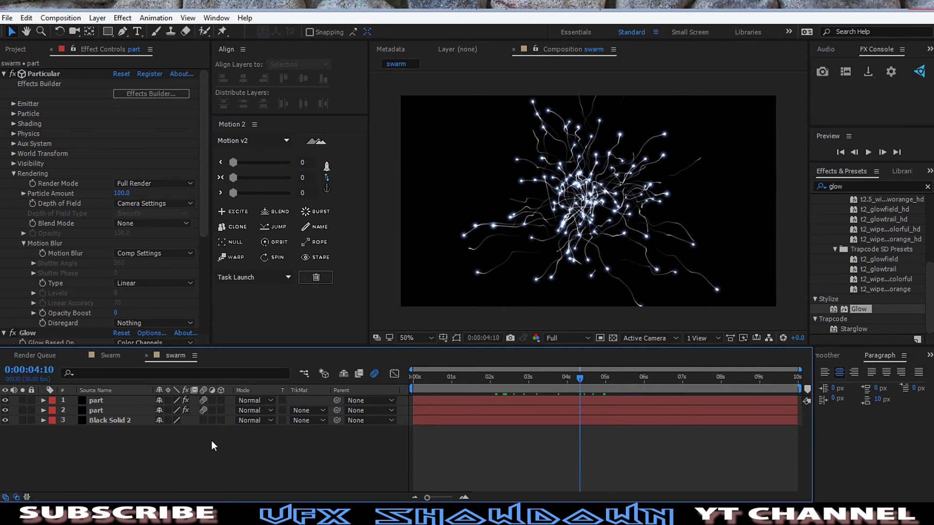
# Step: Add a new camera, Camera 1, with its default settings
pyautogui.rightClick(292, 437)
pyautogui.moveTo(402, 332)
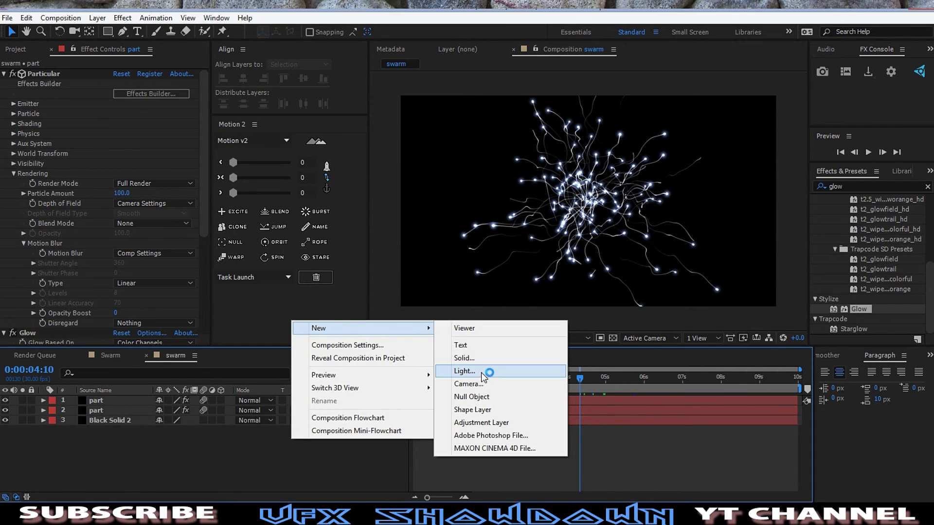
pyautogui.click(468, 384)
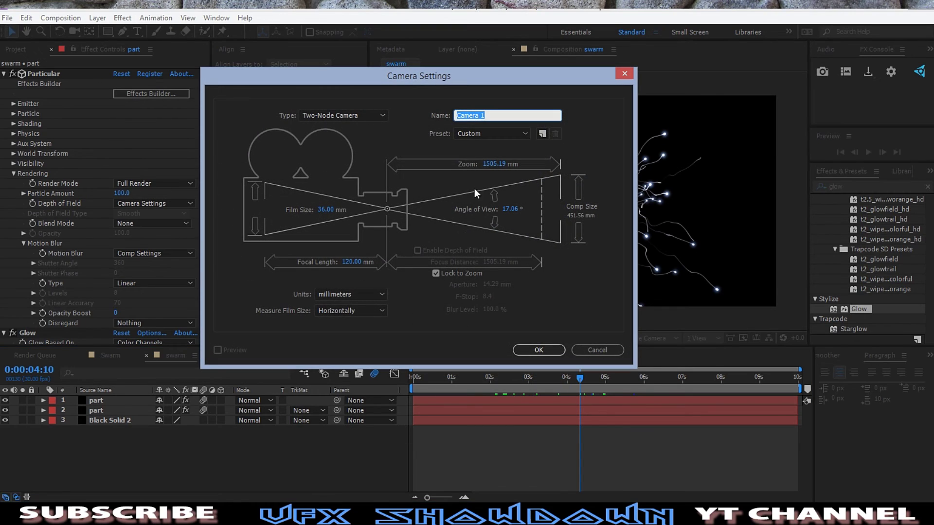
pyautogui.click(539, 350)
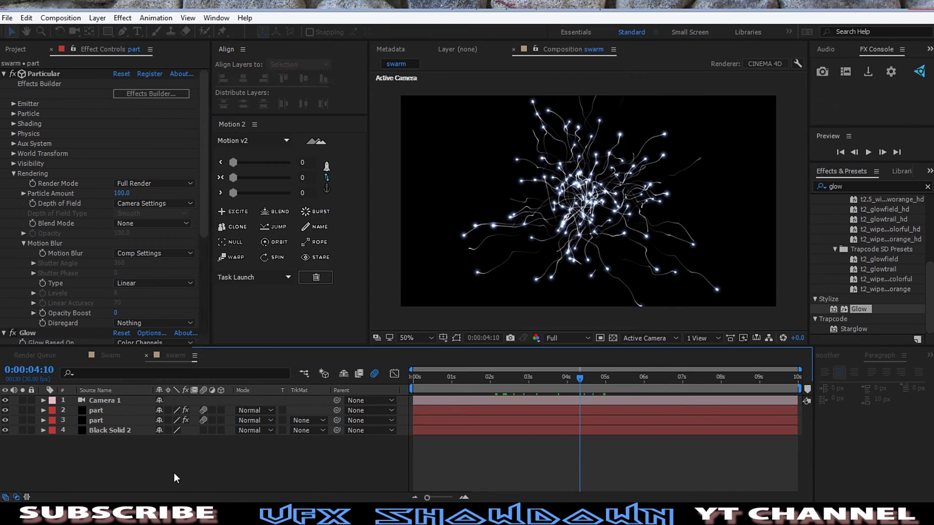
# Step: Add a 3D null object, Null 3, and parent Camera 1 to it
pyautogui.rightClick(278, 450)
pyautogui.moveTo(301, 336)
pyautogui.click(450, 409)
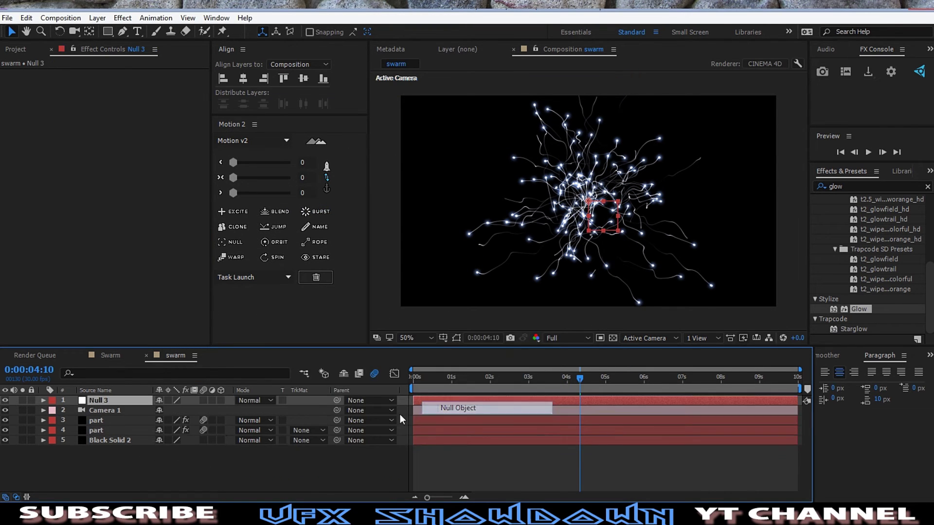
pyautogui.click(221, 401)
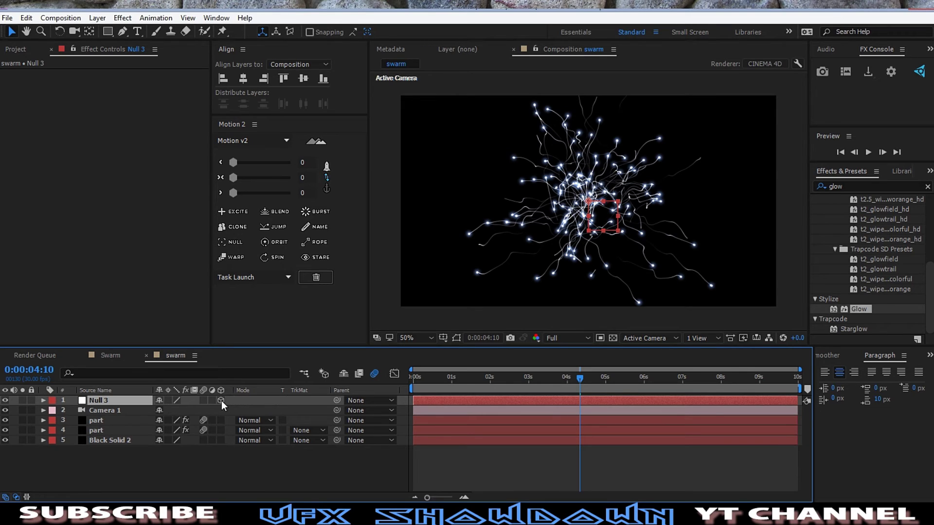
pyautogui.click(142, 413)
pyautogui.moveTo(335, 412); pyautogui.dragTo(119, 401)
pyautogui.click(151, 465)
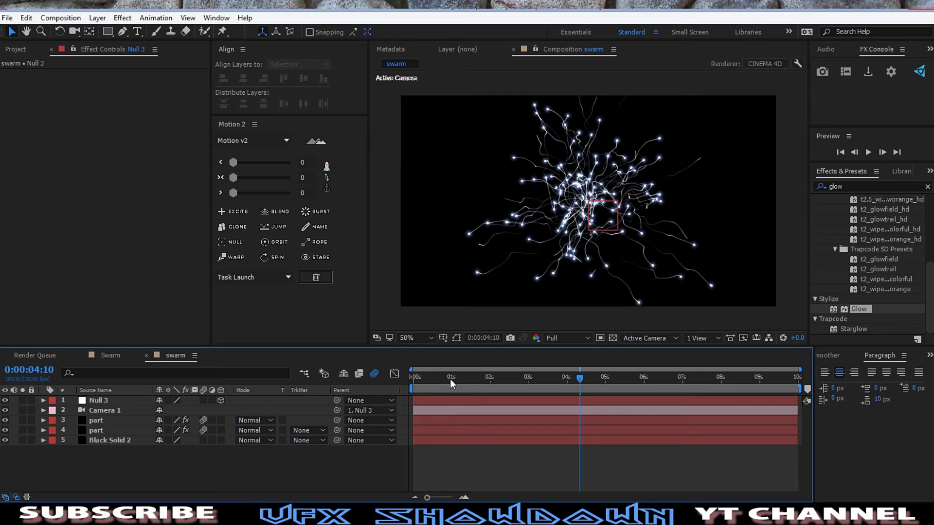
# Step: At the first frame, switch to Top view and pan to show the camera cone
pyautogui.press('Home')
pyautogui.click(647, 339)
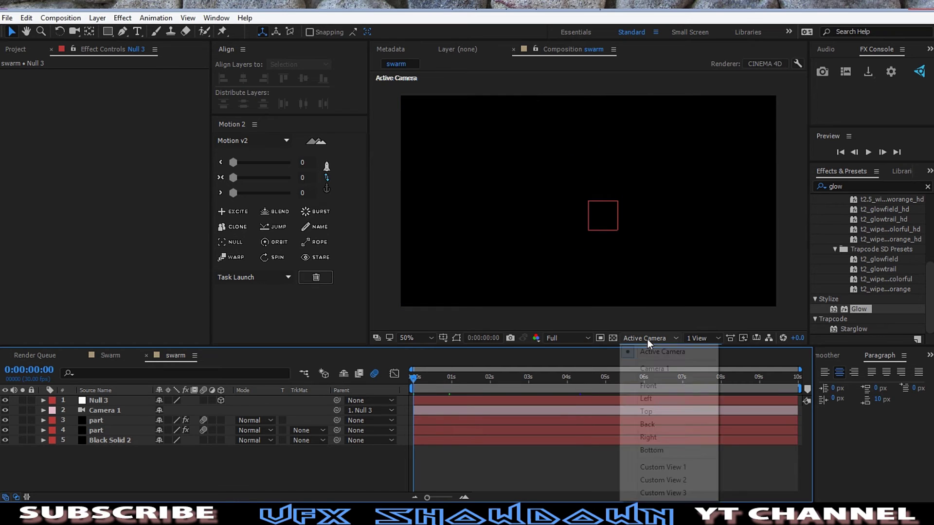
pyautogui.click(647, 412)
pyautogui.scroll(-6, 559, 276)
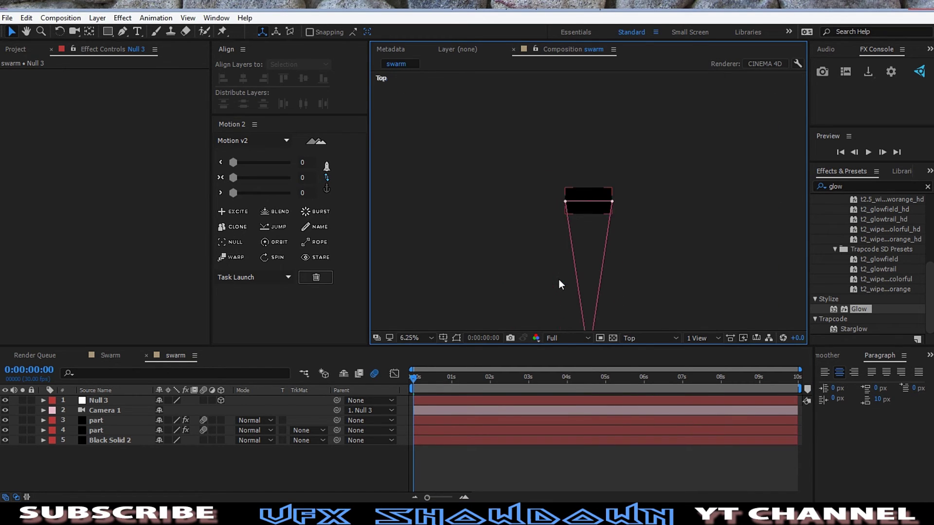
pyautogui.moveTo(541, 270); pyautogui.dragTo(541, 217)
# Step: Keyframe Null 3's Y Rotation from 0° at the start to three turns at the end
pyautogui.click(113, 401)
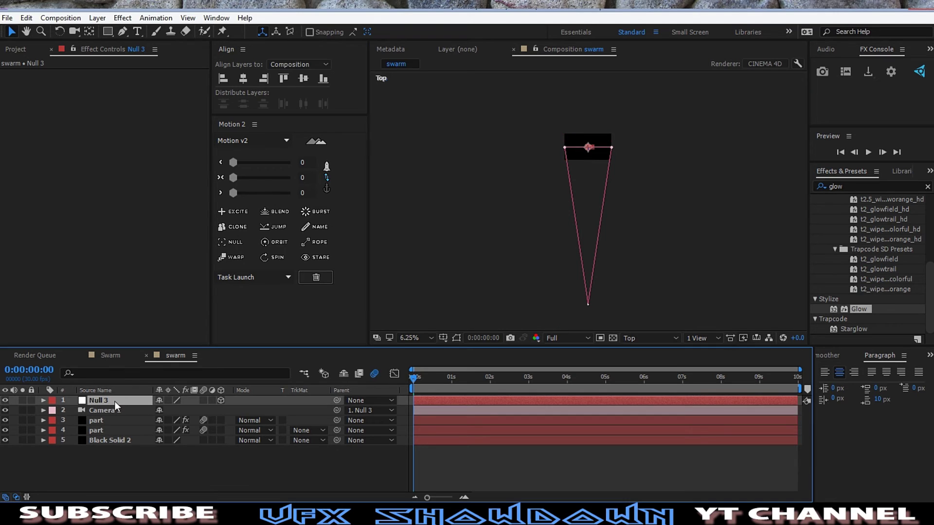
pyautogui.press('r')
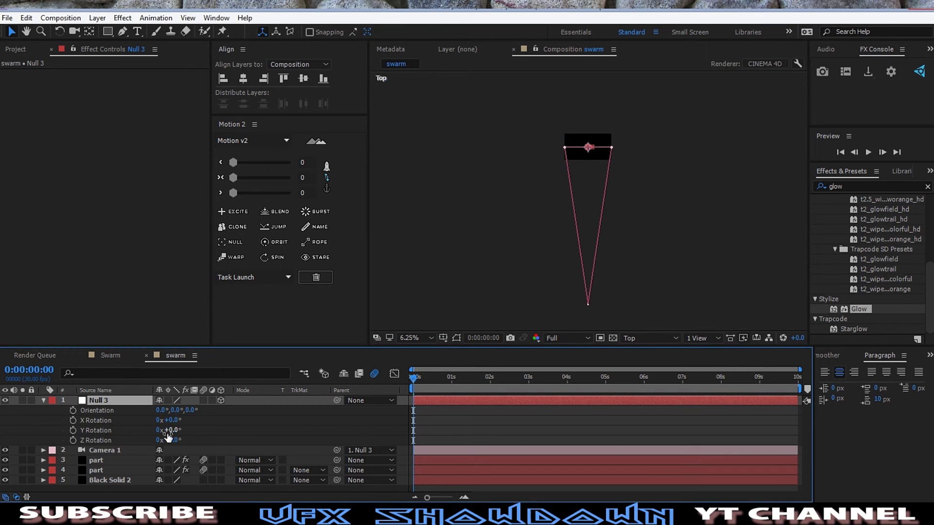
pyautogui.moveTo(163, 430); pyautogui.dragTo(175, 431)
pyautogui.hotkey('ctrl', 'z')
pyautogui.click(73, 430)
pyautogui.moveTo(414, 379); pyautogui.dragTo(808, 387)
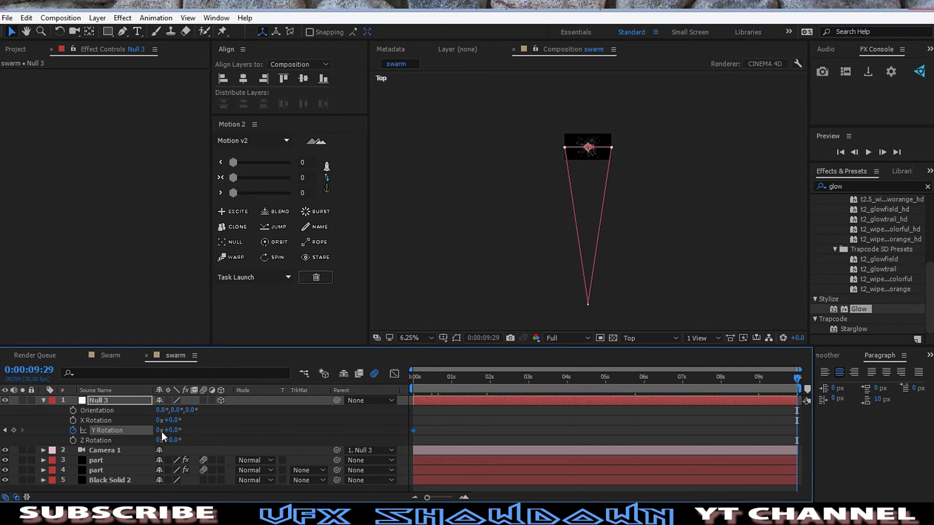
pyautogui.moveTo(158, 431); pyautogui.dragTo(233, 430)
# Step: Collapse Null 3 and return to the Active Camera view fitted in the viewer
pyautogui.click(39, 408)
pyautogui.click(44, 400)
pyautogui.click(116, 403)
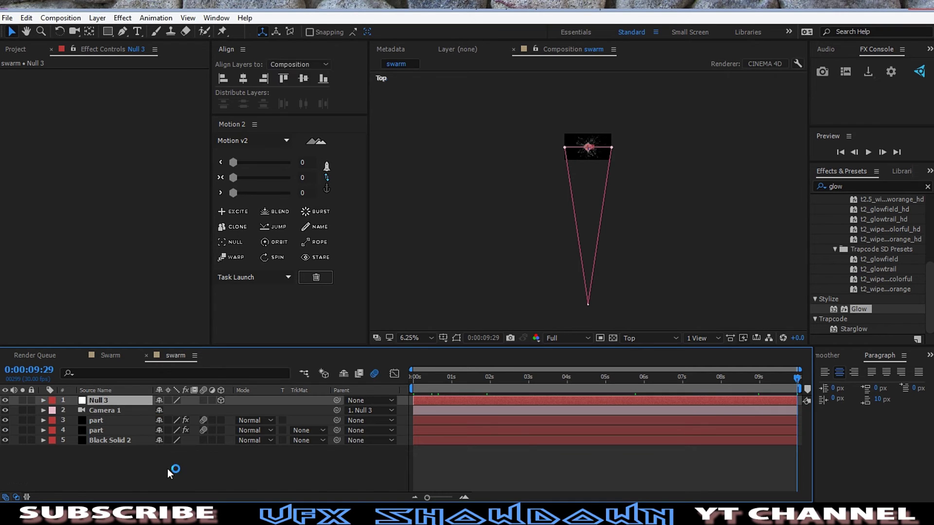
pyautogui.click(167, 469)
pyautogui.click(674, 338)
pyautogui.click(676, 351)
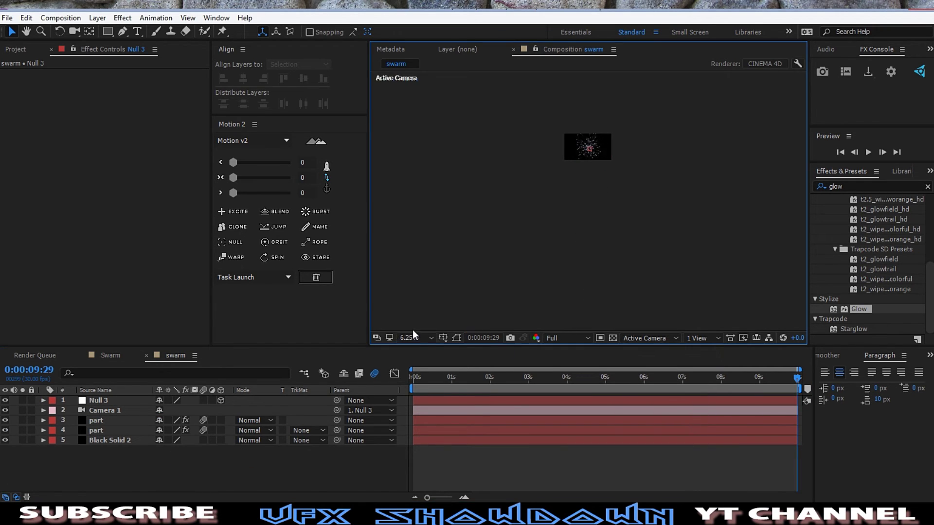
pyautogui.click(413, 338)
pyautogui.click(442, 126)
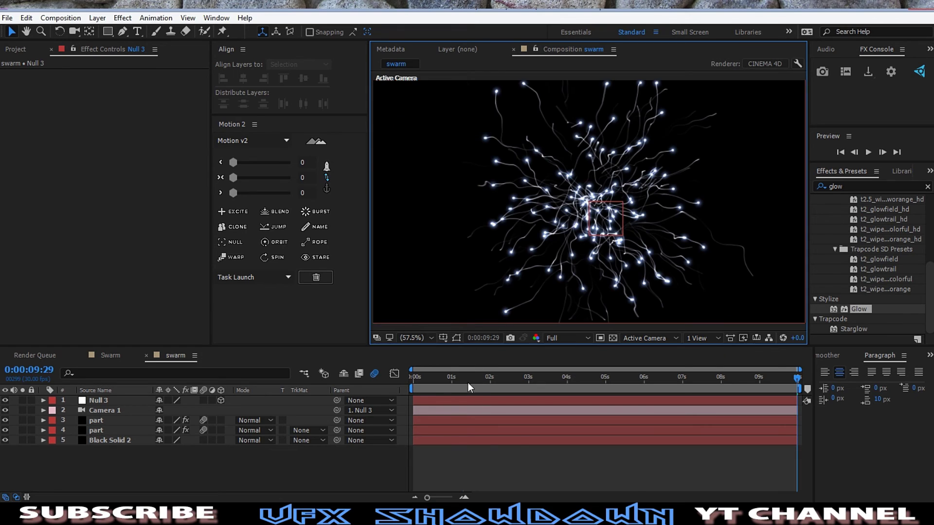
pyautogui.press('Home')
pyautogui.press(',')
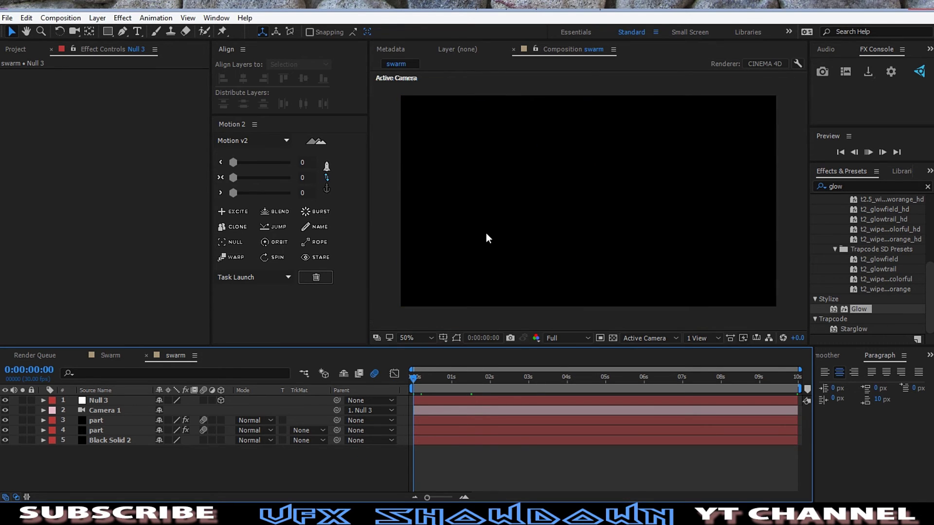
pyautogui.press('space')
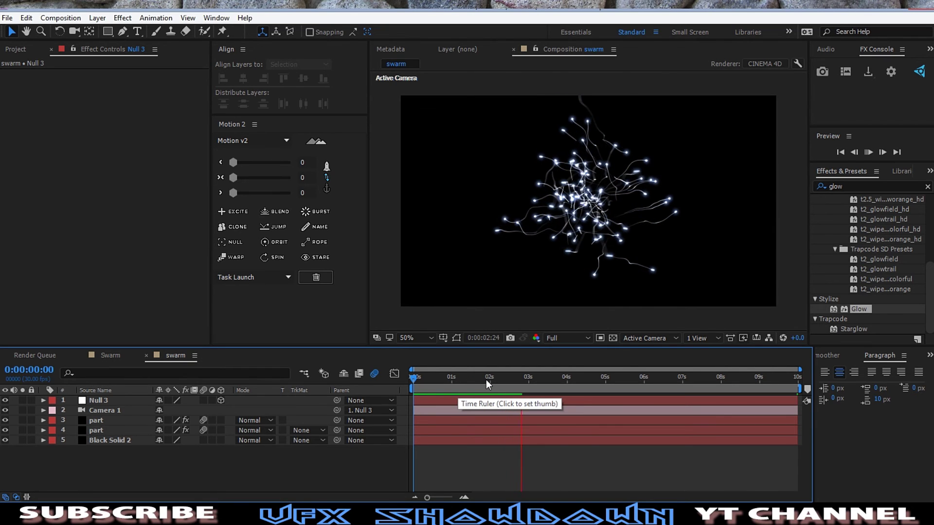
pyautogui.moveTo(485, 380)
pyautogui.mouseDown()
pyautogui.moveTo(509, 381)
pyautogui.moveTo(458, 383)
pyautogui.moveTo(483, 382)
pyautogui.mouseUp()
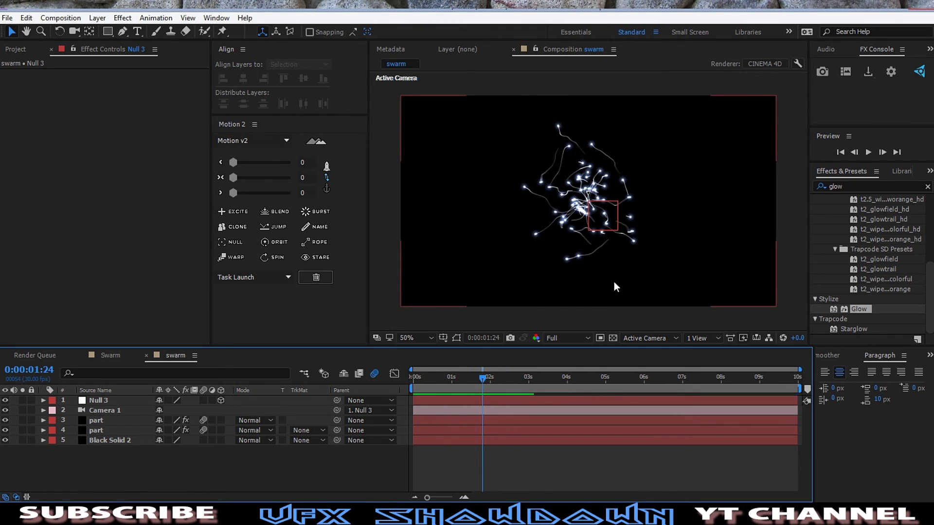
pyautogui.press('.')
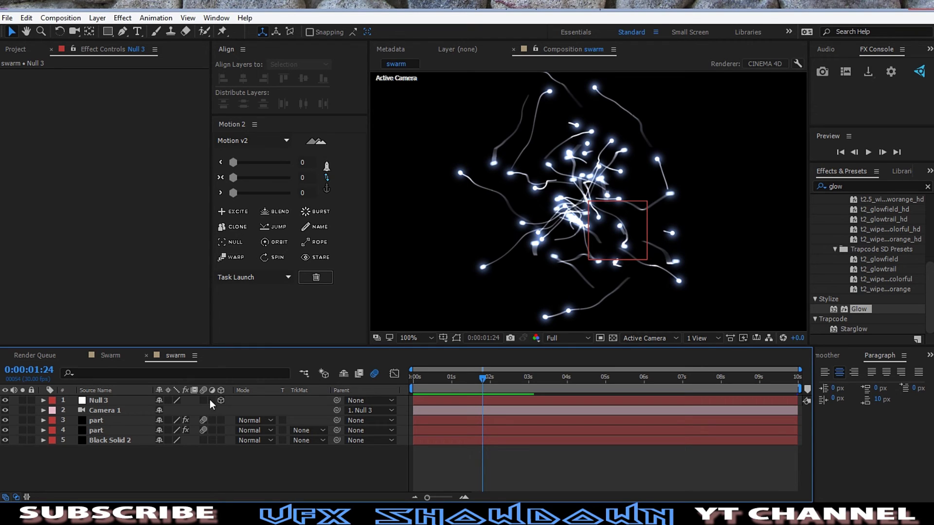
# Step: Set the second layer's Aux System Particles/sec to 150
pyautogui.click(112, 430)
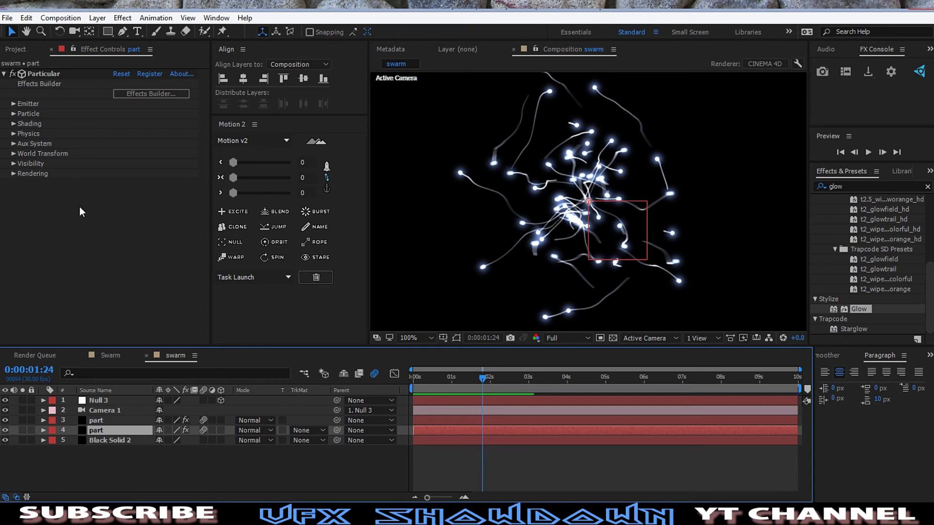
pyautogui.click(17, 144)
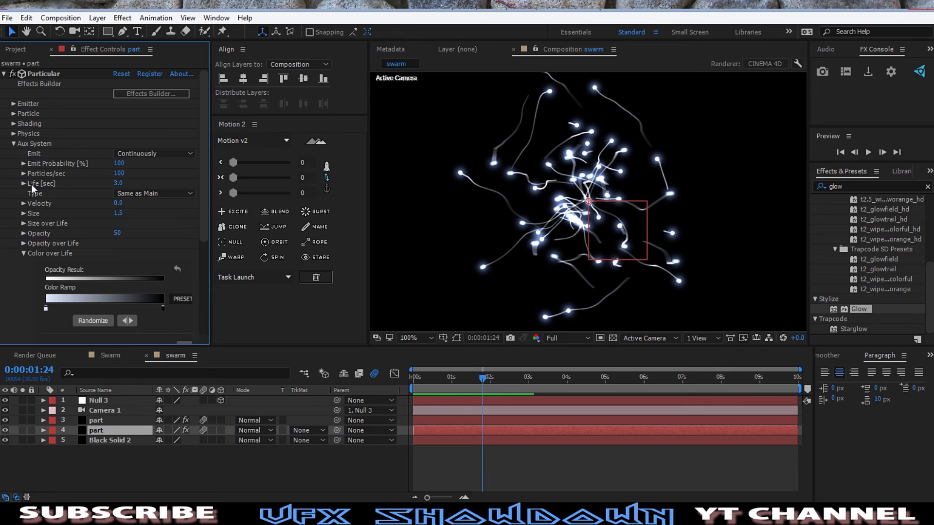
pyautogui.click(119, 173)
pyautogui.write('200')
pyautogui.press('Return')
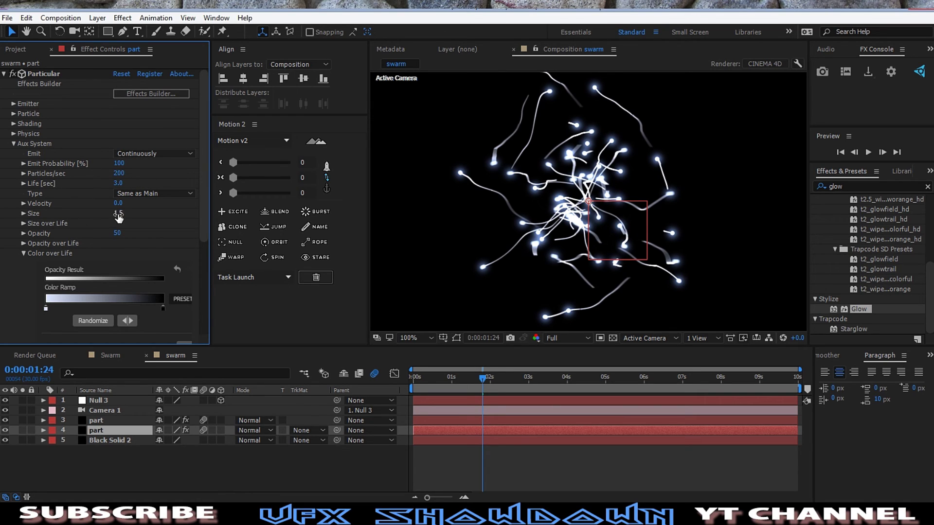
pyautogui.click(118, 174)
pyautogui.write('150')
pyautogui.press('Return')
# Step: Set the aux particle Size to 1.4 and collapse the Aux System settings
pyautogui.scroll(-2, 526, 267)
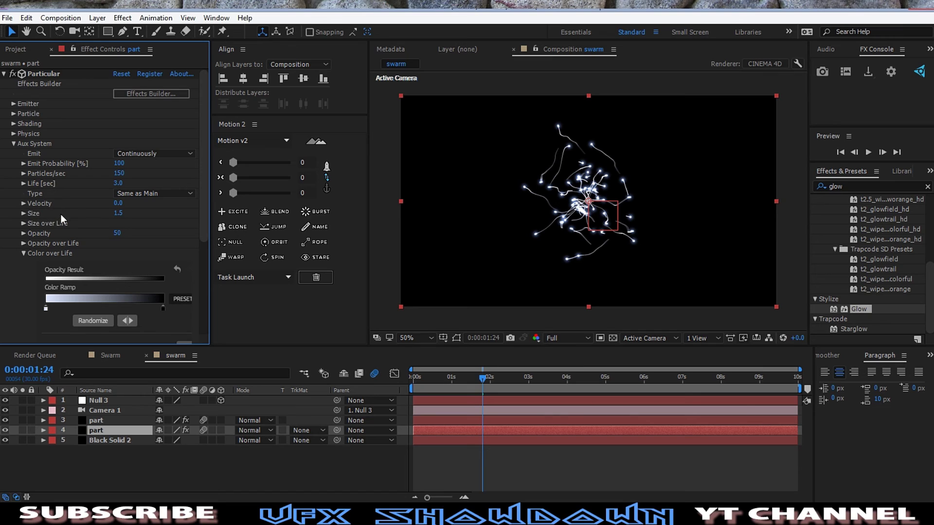
pyautogui.moveTo(117, 214); pyautogui.dragTo(139, 212)
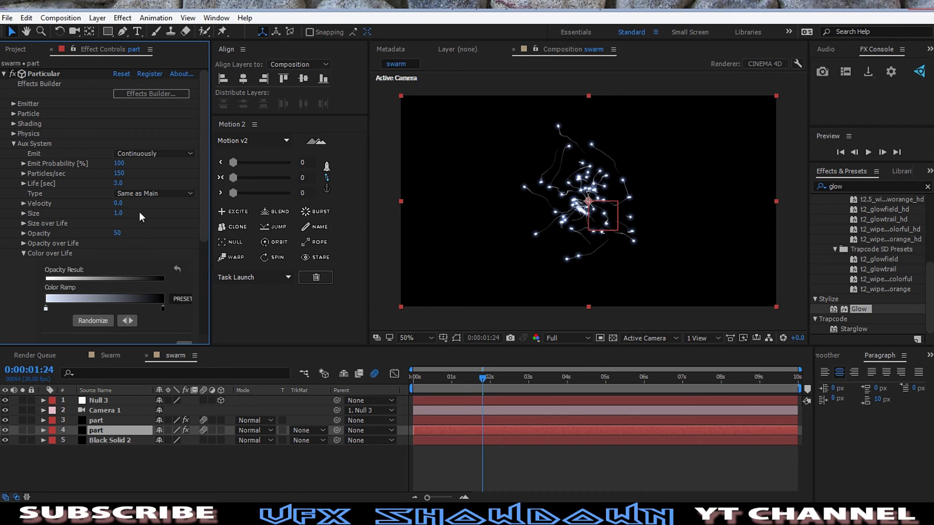
pyautogui.click(118, 213)
pyautogui.press('Return')
pyautogui.click(120, 214)
pyautogui.press('Return')
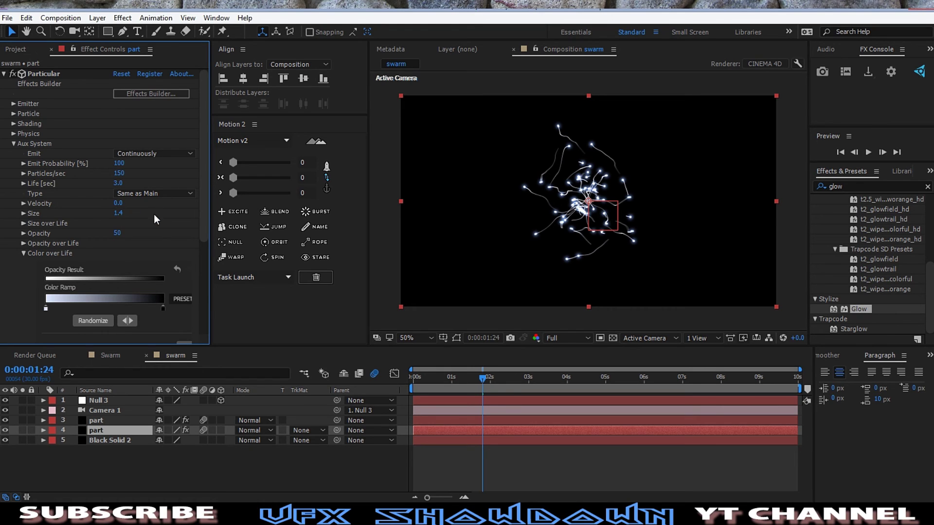
pyautogui.click(14, 144)
pyautogui.click(416, 338)
pyautogui.click(430, 126)
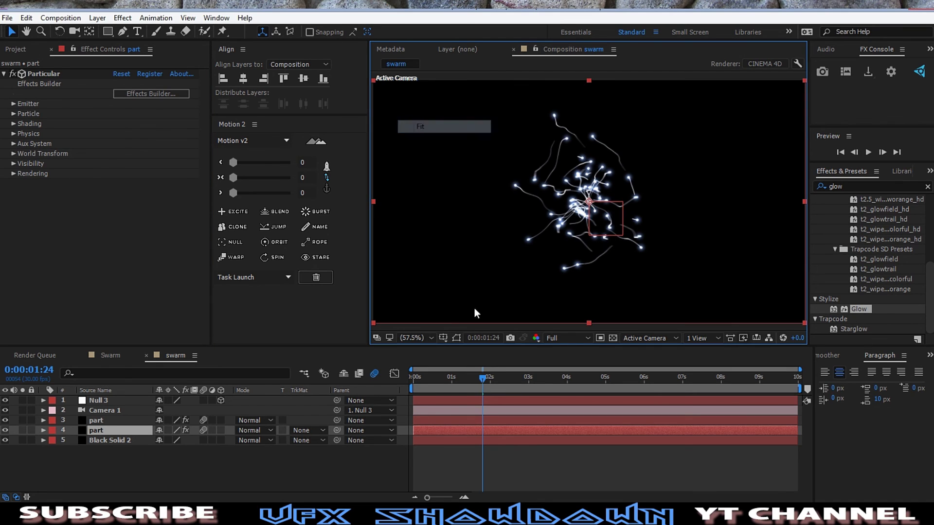
pyautogui.moveTo(467, 374); pyautogui.dragTo(418, 377)
pyautogui.press('space')
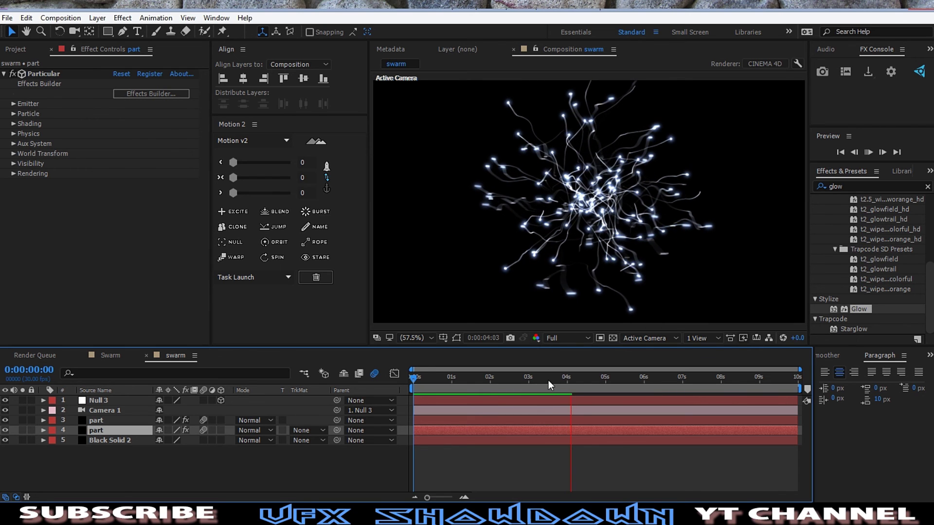
pyautogui.moveTo(548, 381); pyautogui.dragTo(519, 381)
pyautogui.click(115, 355)
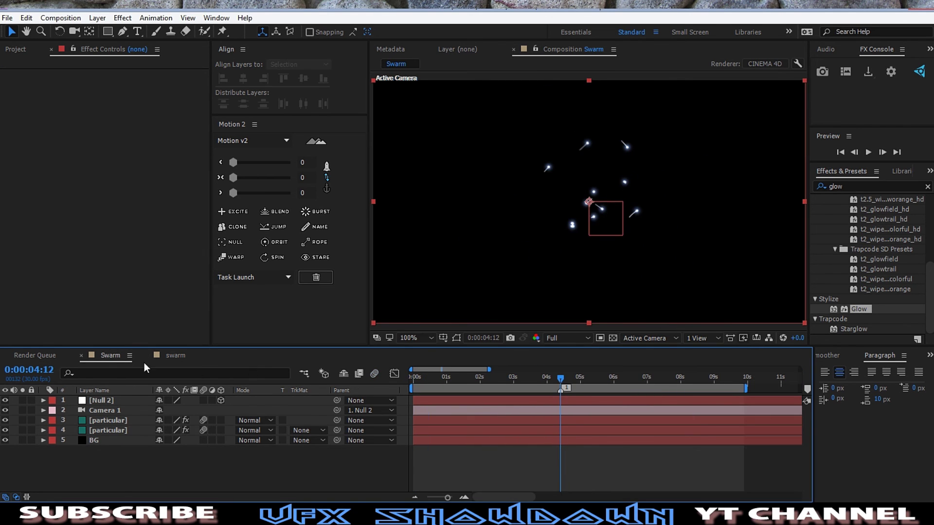
pyautogui.scroll(-2, 543, 265)
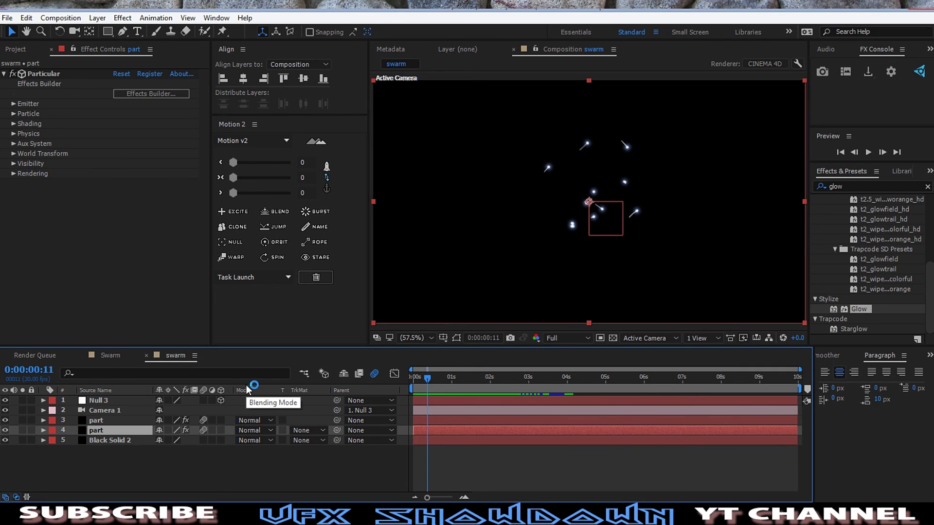
pyautogui.moveTo(429, 381); pyautogui.dragTo(409, 385)
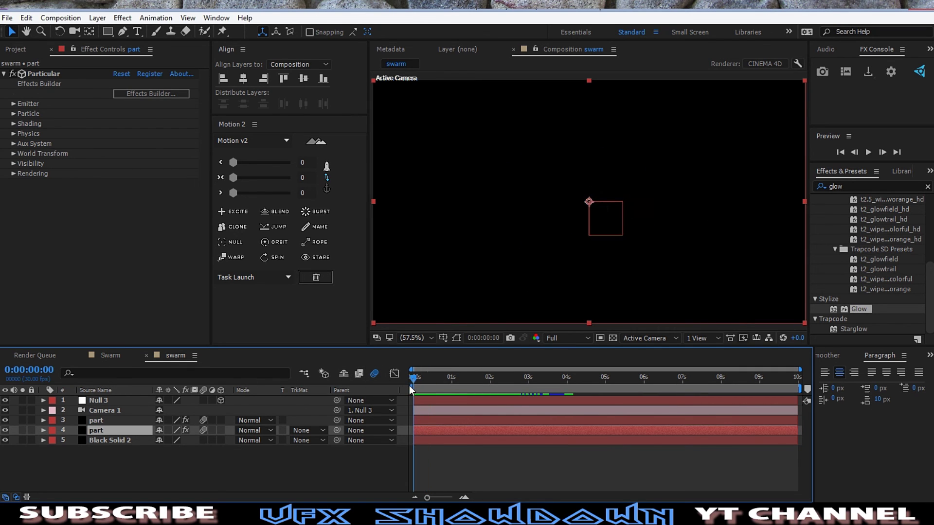
pyautogui.press('space')
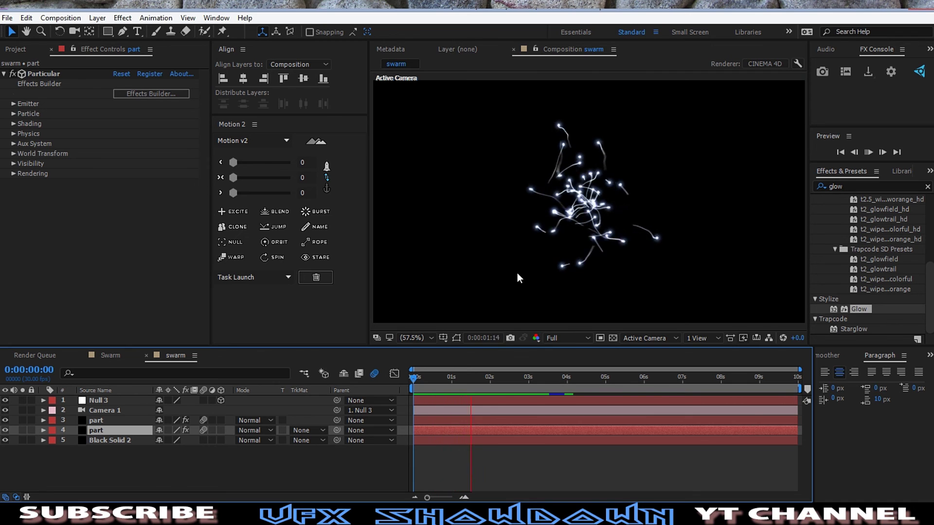
pyautogui.scroll(-1, 545, 237)
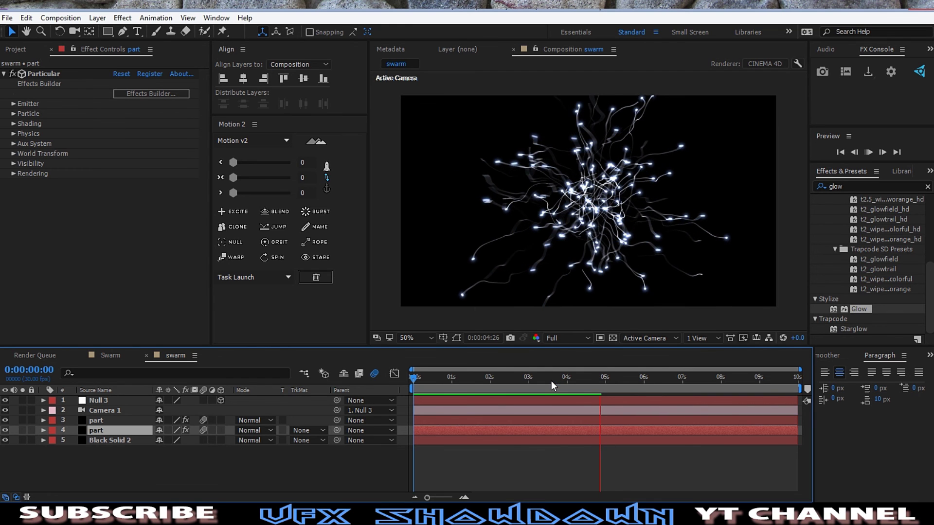
# Step: End the work area at 5 seconds with N and preview it from the start
pyautogui.click(606, 380)
pyautogui.press('n')
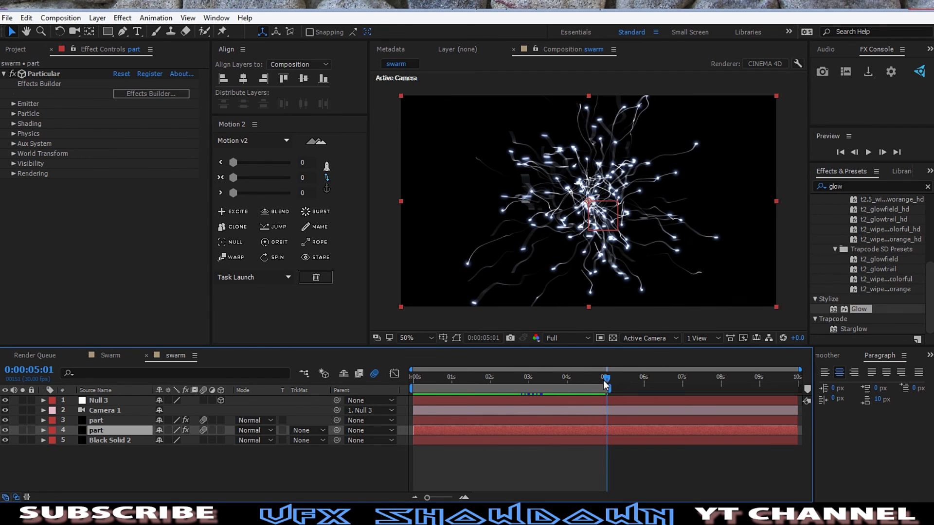
pyautogui.click(550, 381)
pyautogui.moveTo(509, 381); pyautogui.dragTo(407, 384)
pyautogui.press('space')
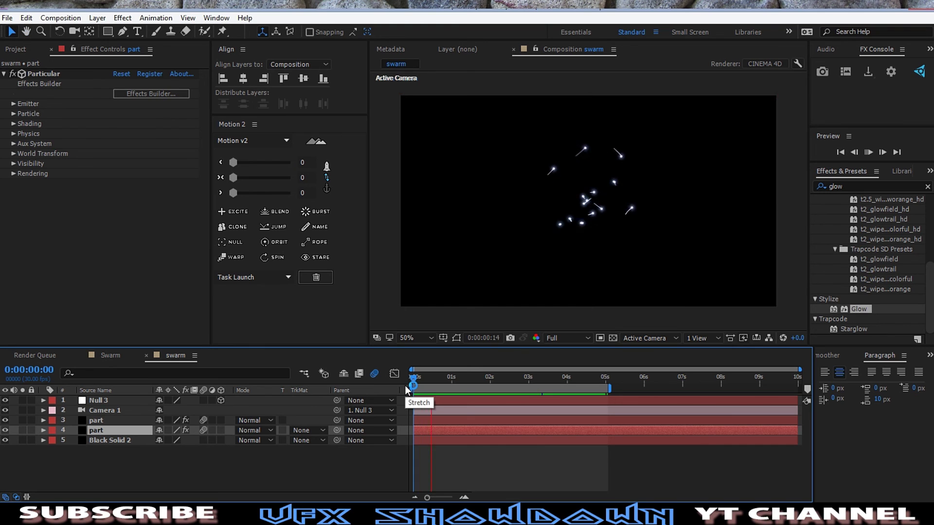